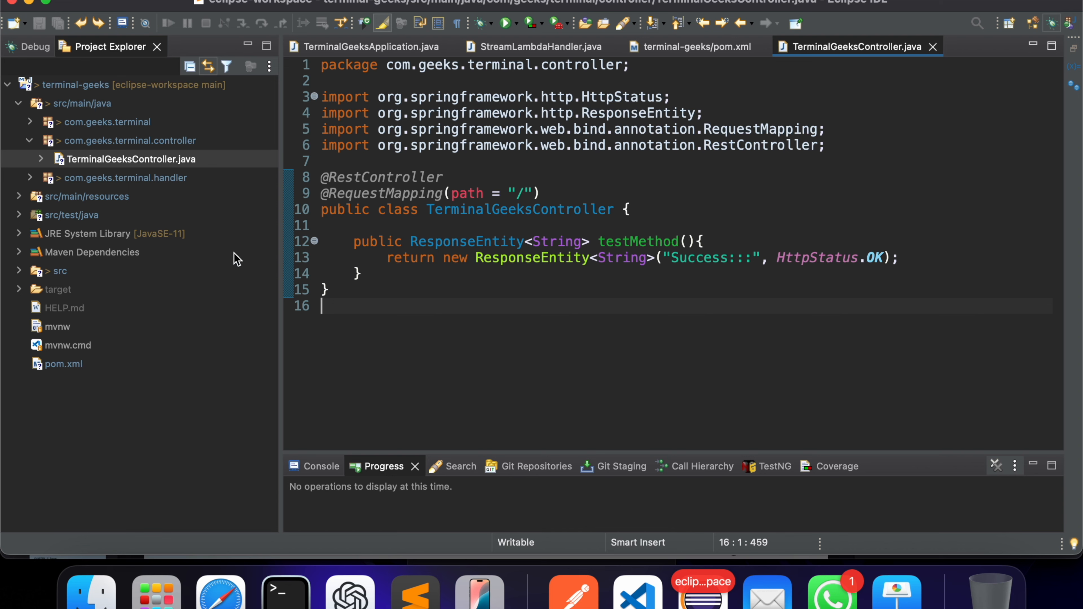
pyautogui.doubleClick(128, 162)
pyautogui.click(424, 230)
pyautogui.press('Return')
pyautogui.write('@Get')
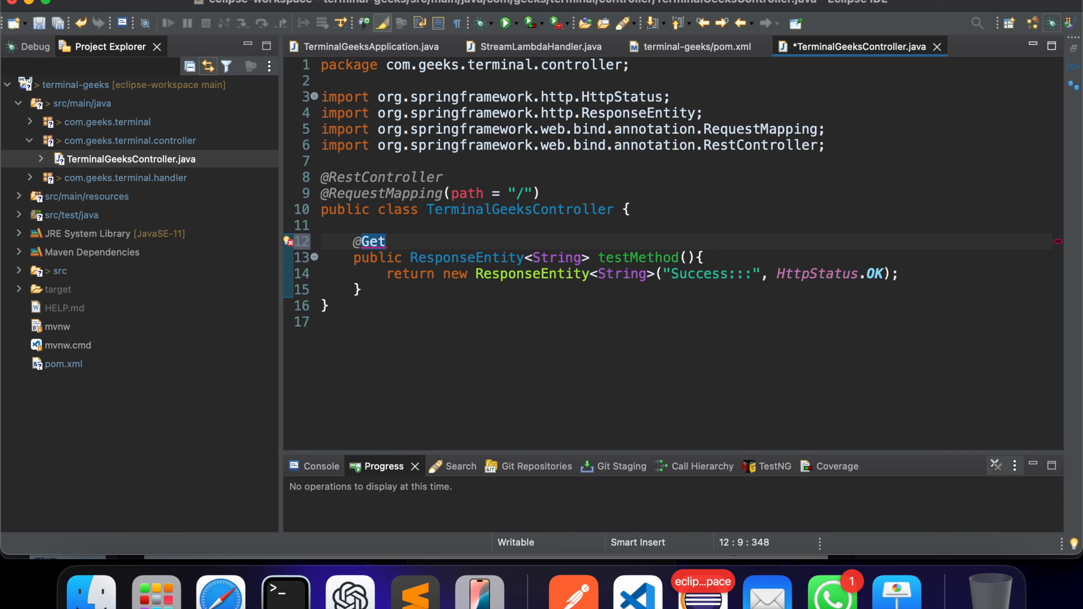
pyautogui.hotkey('ctrl', 'space')
pyautogui.press('Return')
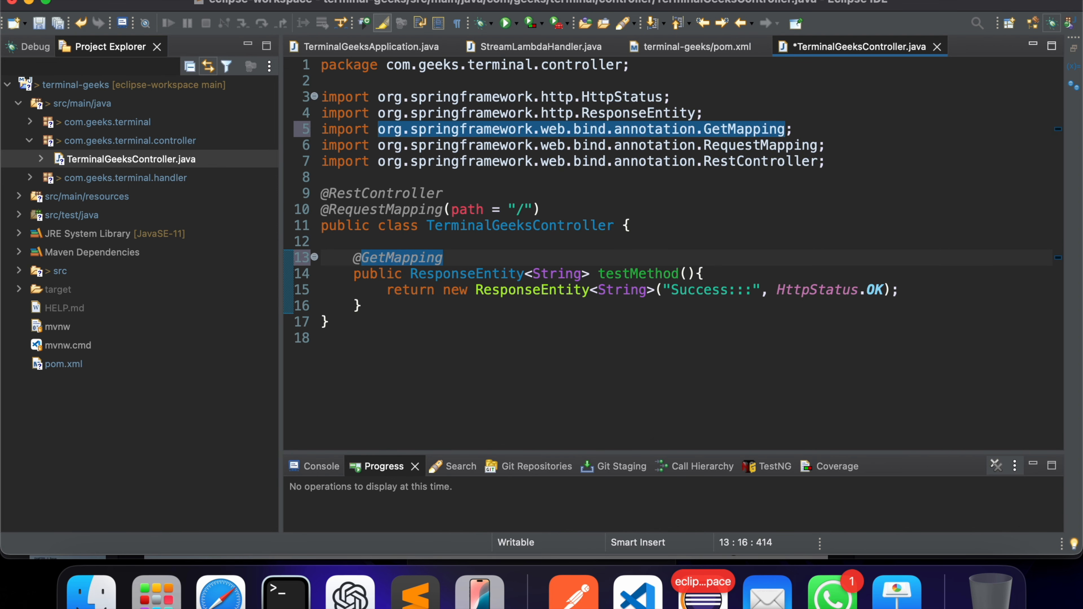
pyautogui.write('("/')
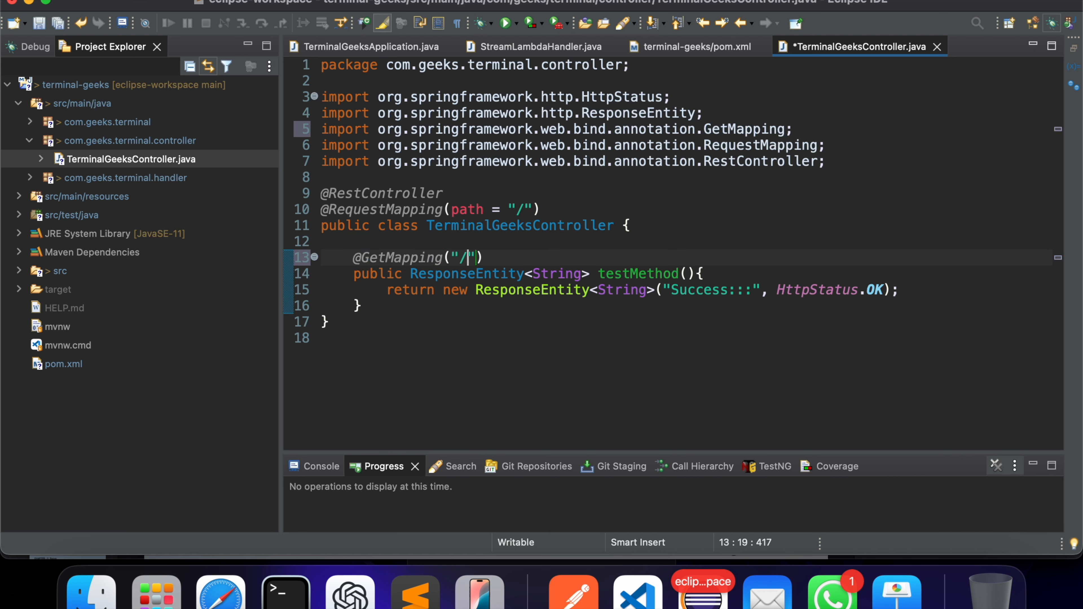
pyautogui.press('BackSpace')
pyautogui.write('test')
pyautogui.press('super+s')
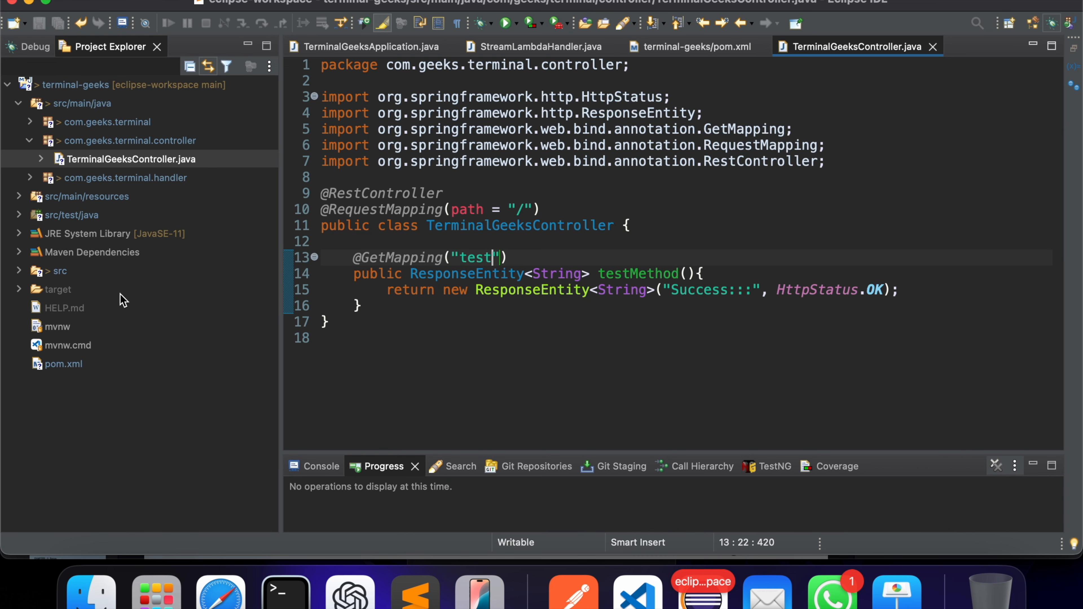
# - Set the java.version property in pom.xml to 11 and save the file
pyautogui.doubleClick(73, 370)
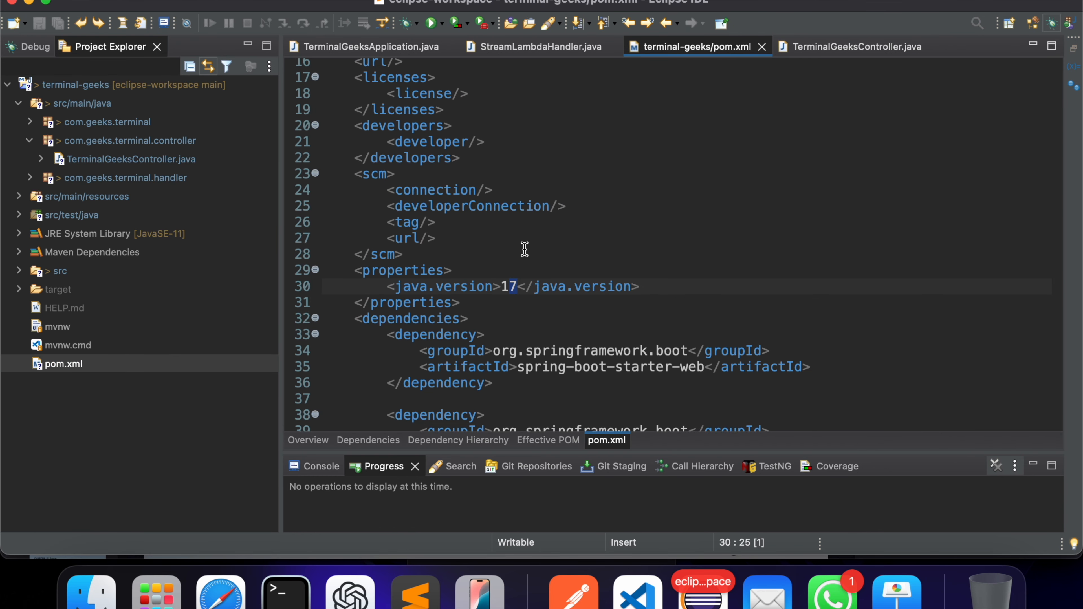
pyautogui.scroll(5, 527, 277)
pyautogui.scroll(-3, 524, 250)
pyautogui.scroll(-2, 525, 250)
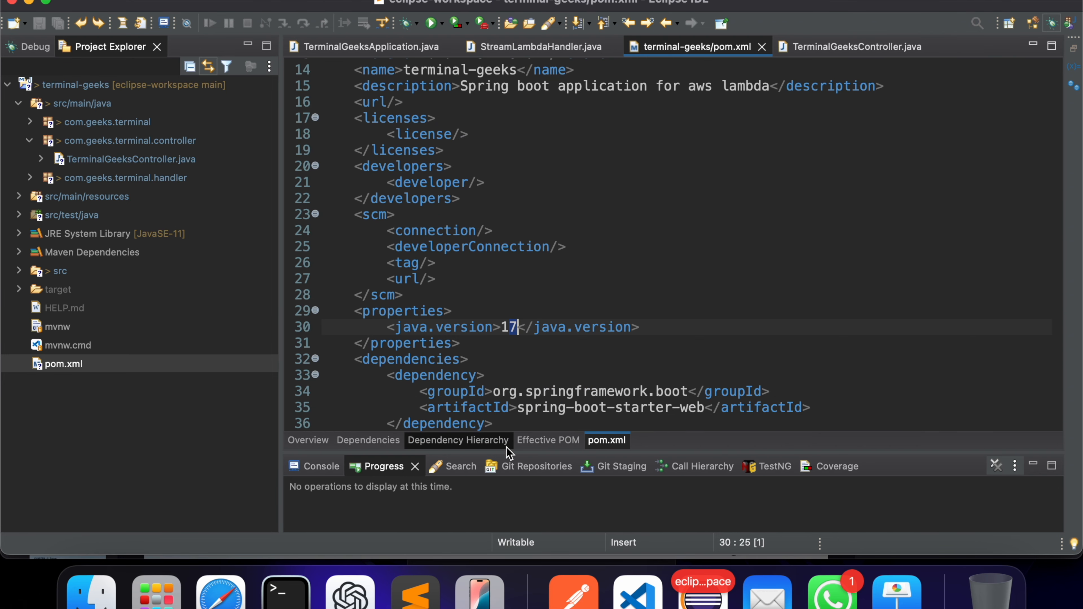
pyautogui.write('1')
pyautogui.hotkey('ctrl', 'space')
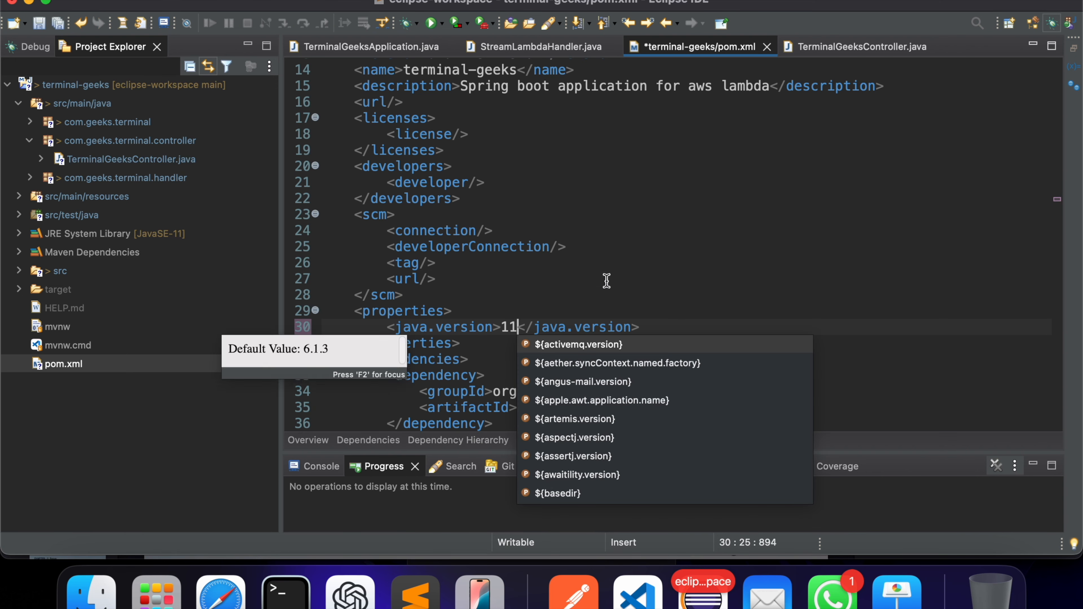
pyautogui.click(606, 280)
pyautogui.press('super+s')
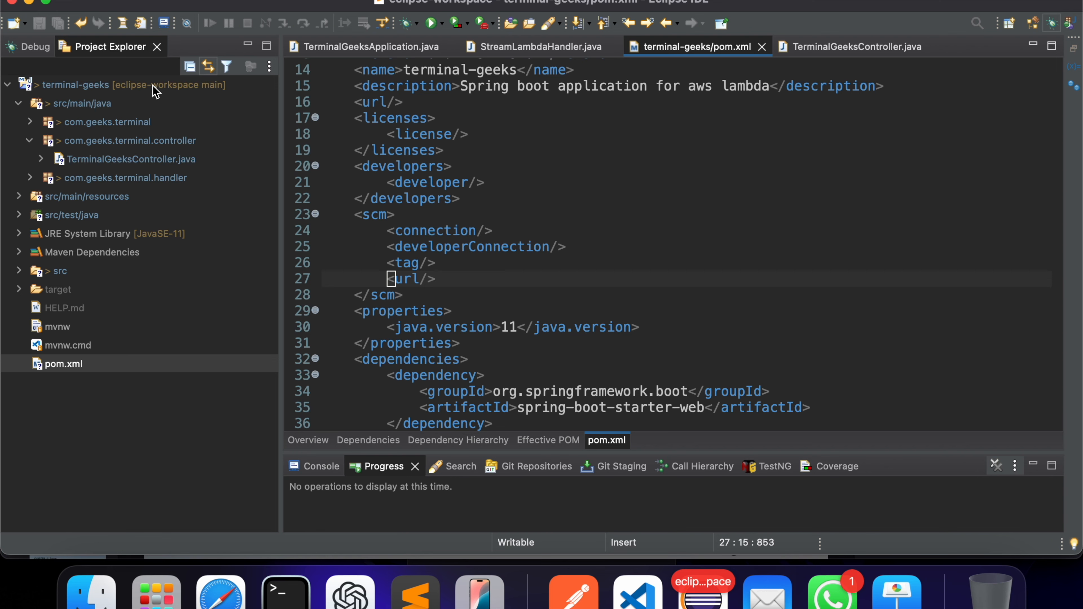
pyautogui.rightClick(90, 85)
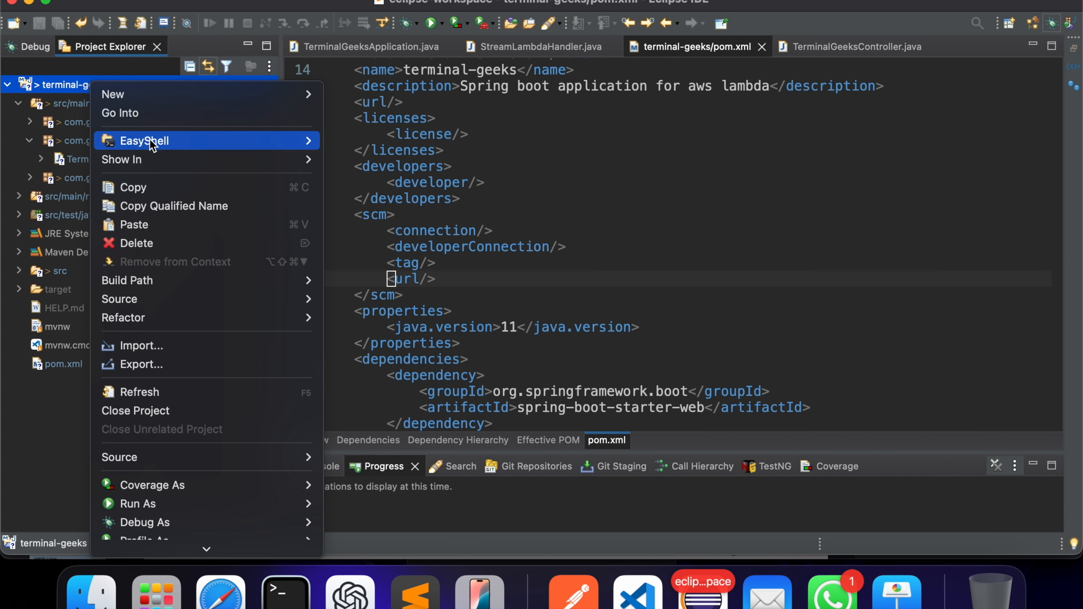
pyautogui.moveTo(150, 144)
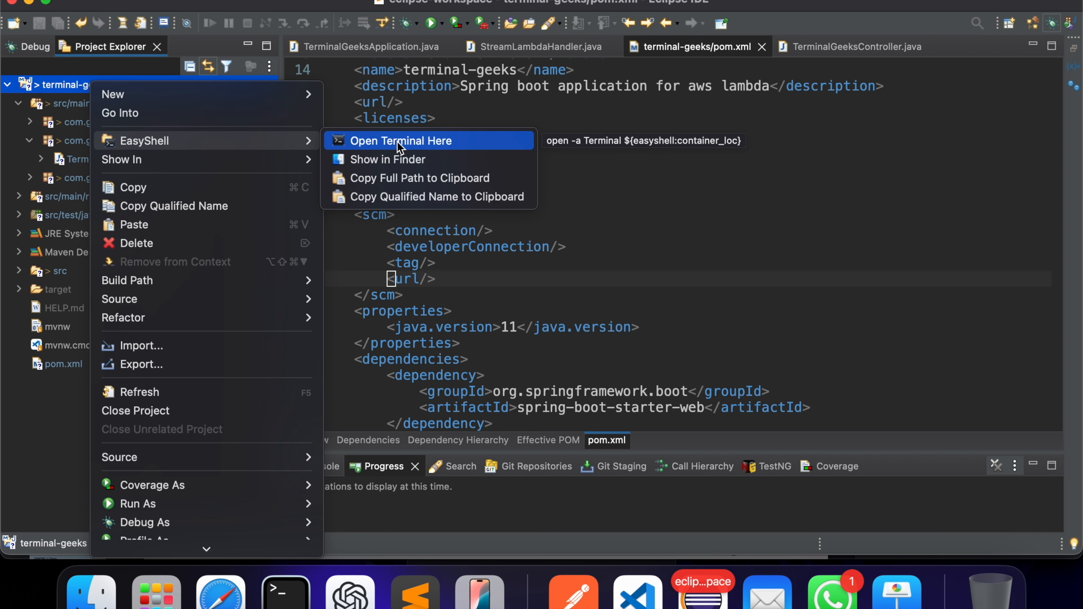
pyautogui.click(12, 460)
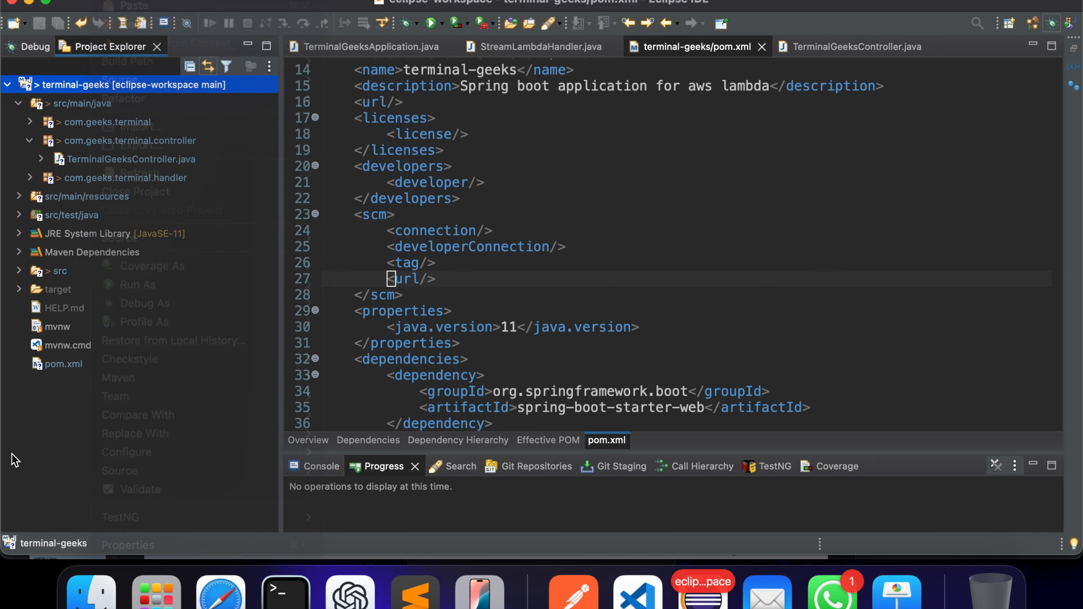
# - Show the terminal-geeks project location in Finder from its properties and open a new terminal tab at that folder
pyautogui.rightClick(83, 87)
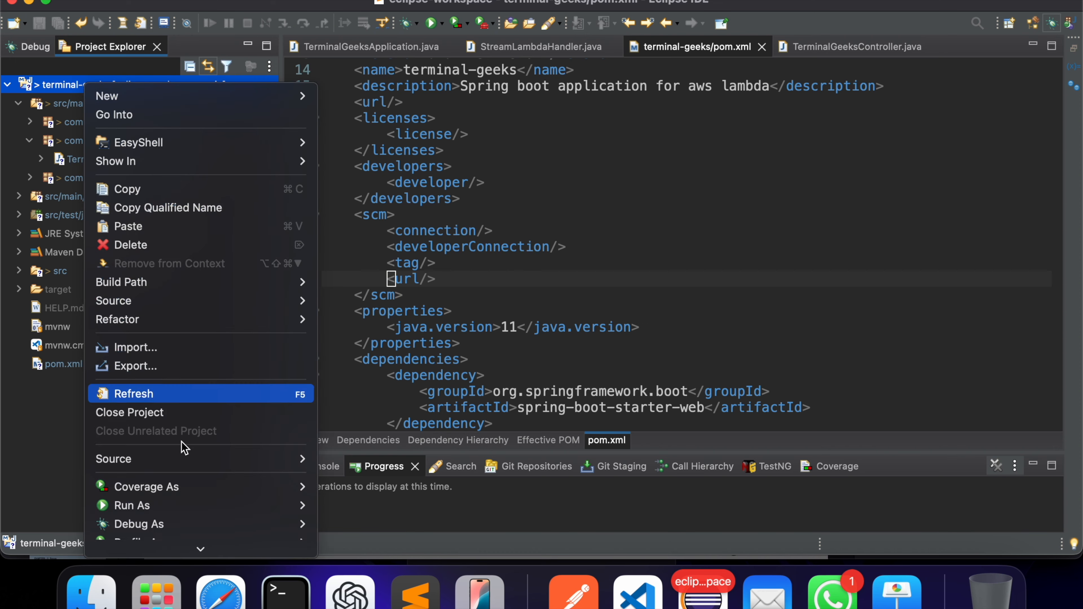
pyautogui.scroll(-5, 162, 525)
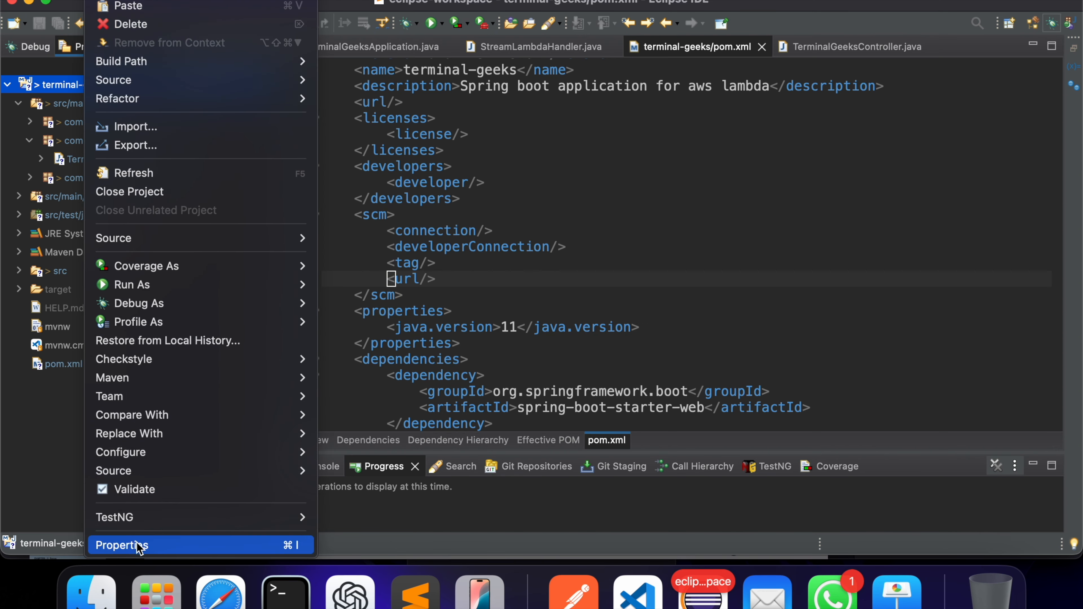
pyautogui.click(137, 546)
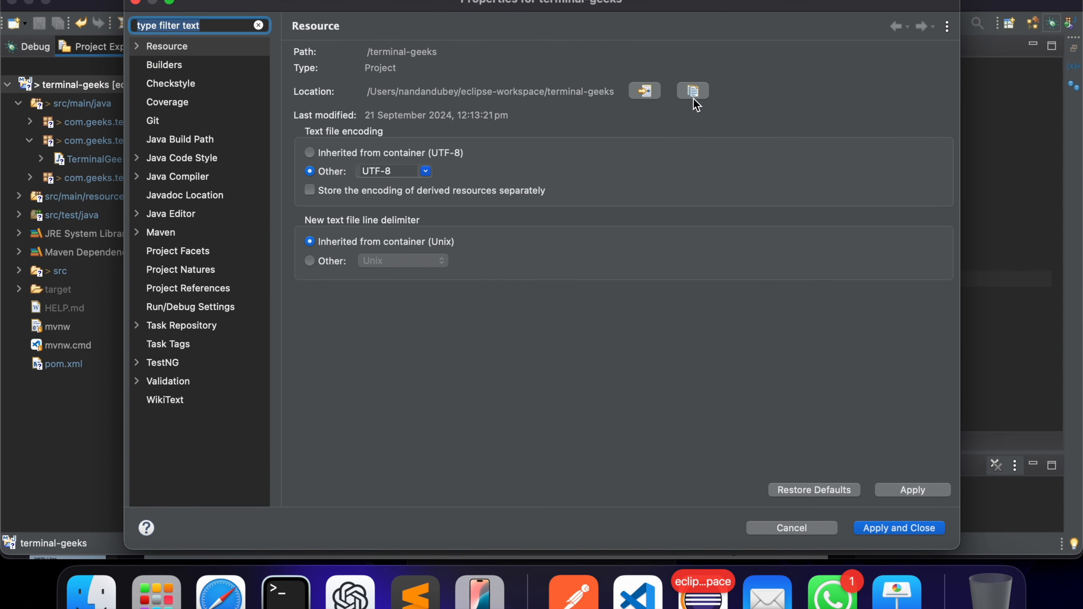
pyautogui.click(652, 97)
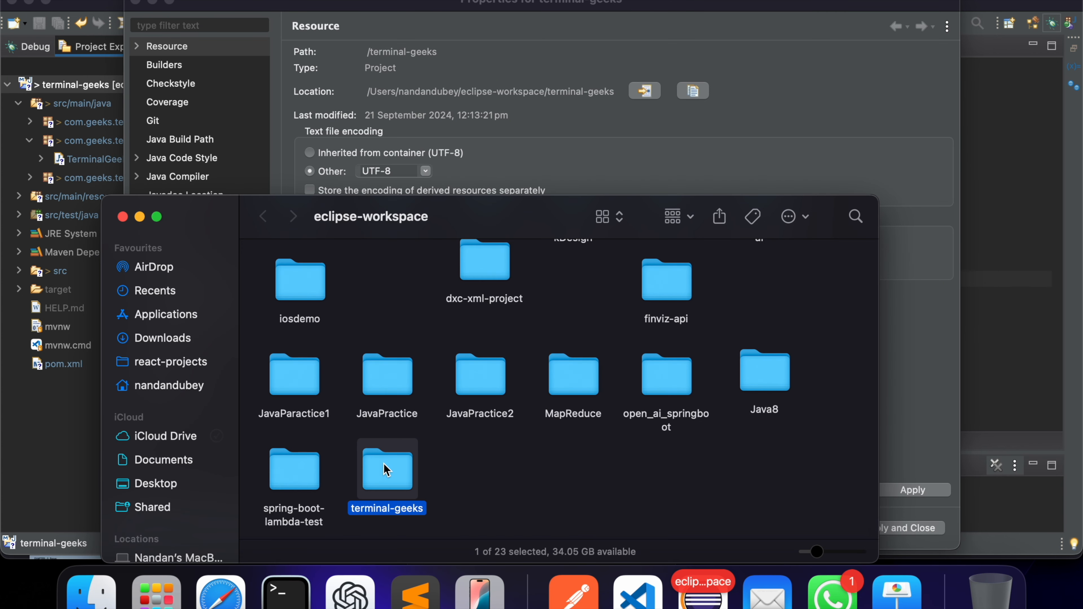
pyautogui.rightClick(373, 474)
pyautogui.moveTo(426, 556)
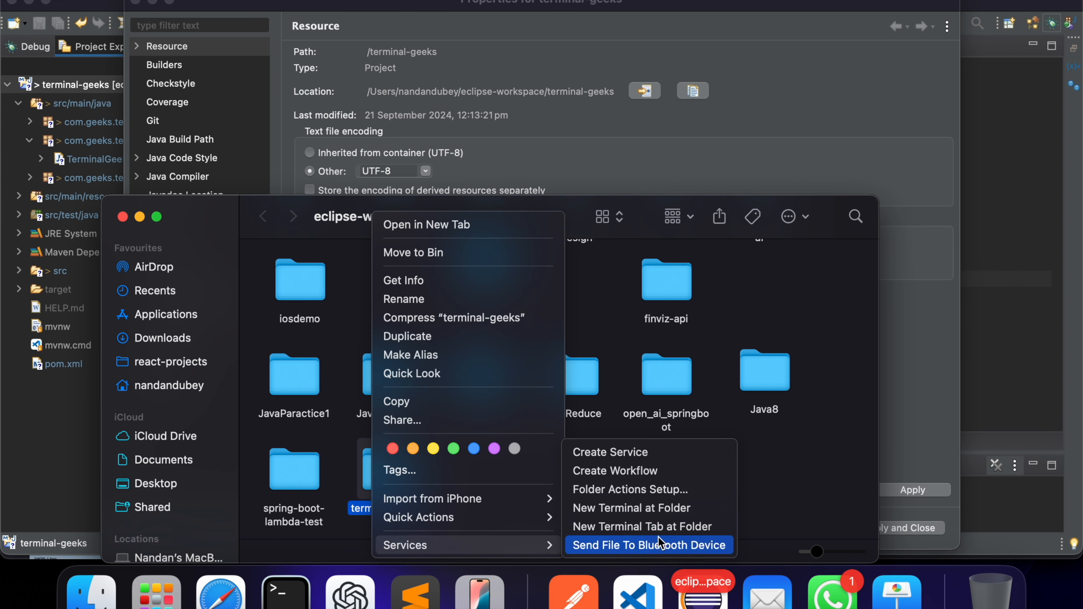
pyautogui.moveTo(504, 552)
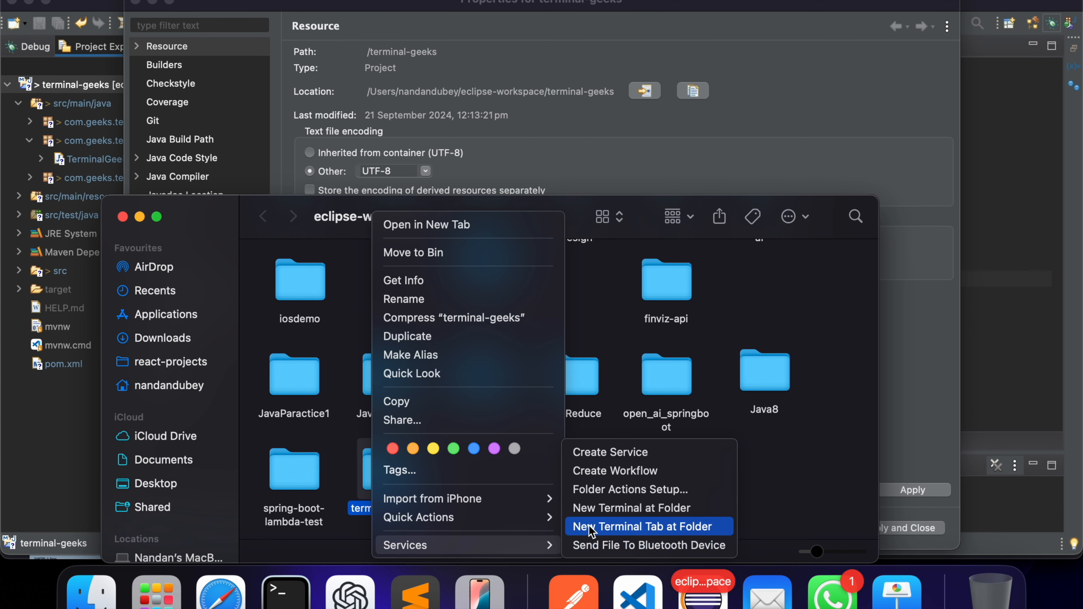
pyautogui.click(600, 527)
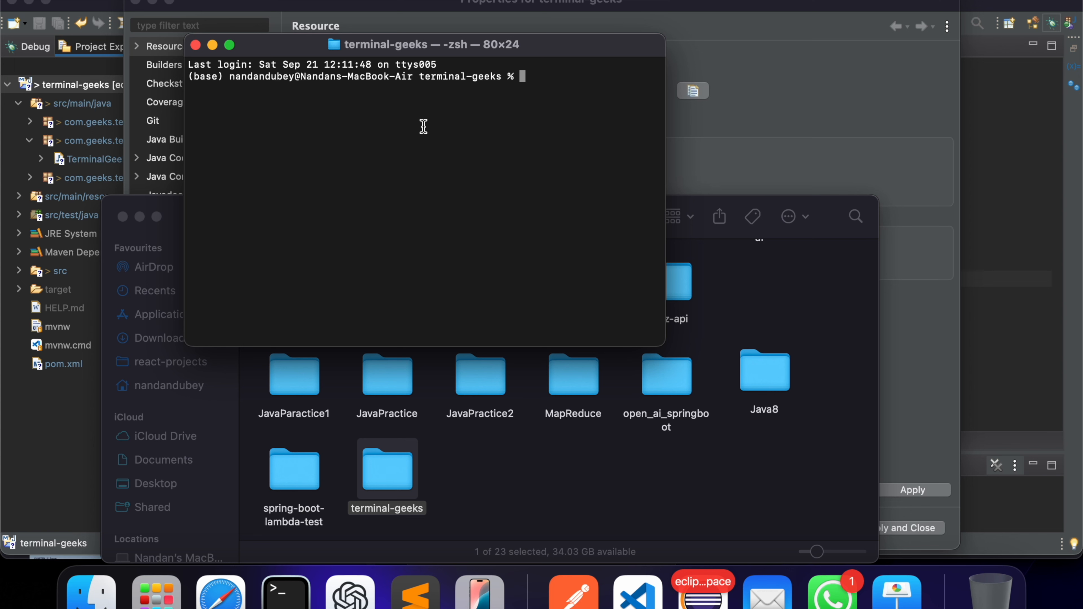
# - Run mvn clean install in the terminal-geeks folder and examine the class file version errors in the enlarged terminal
pyautogui.write('mvn clean ins')
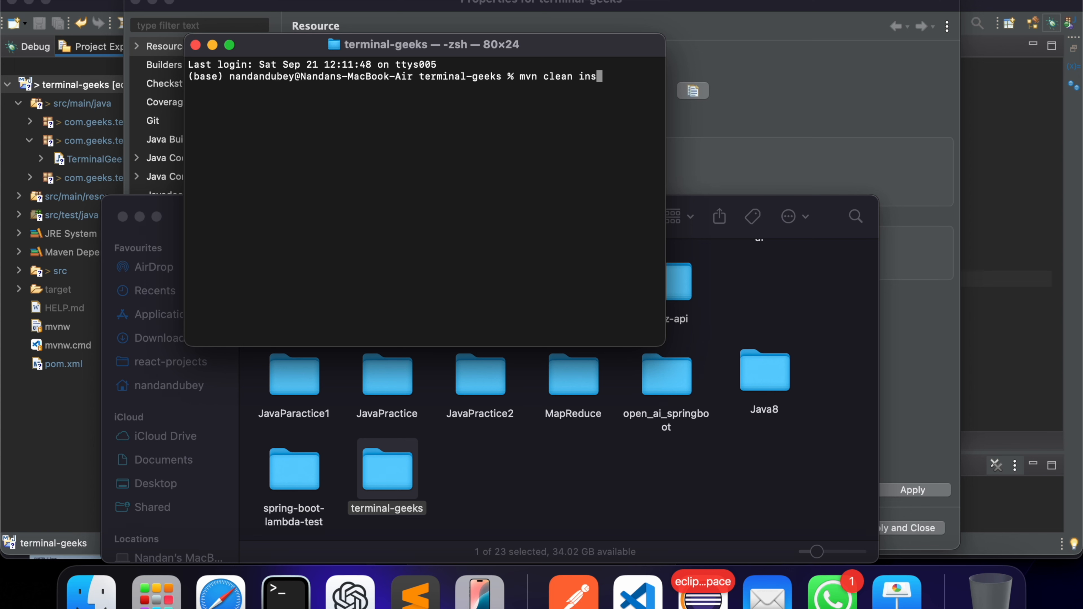
pyautogui.write('tall')
pyautogui.press('Return')
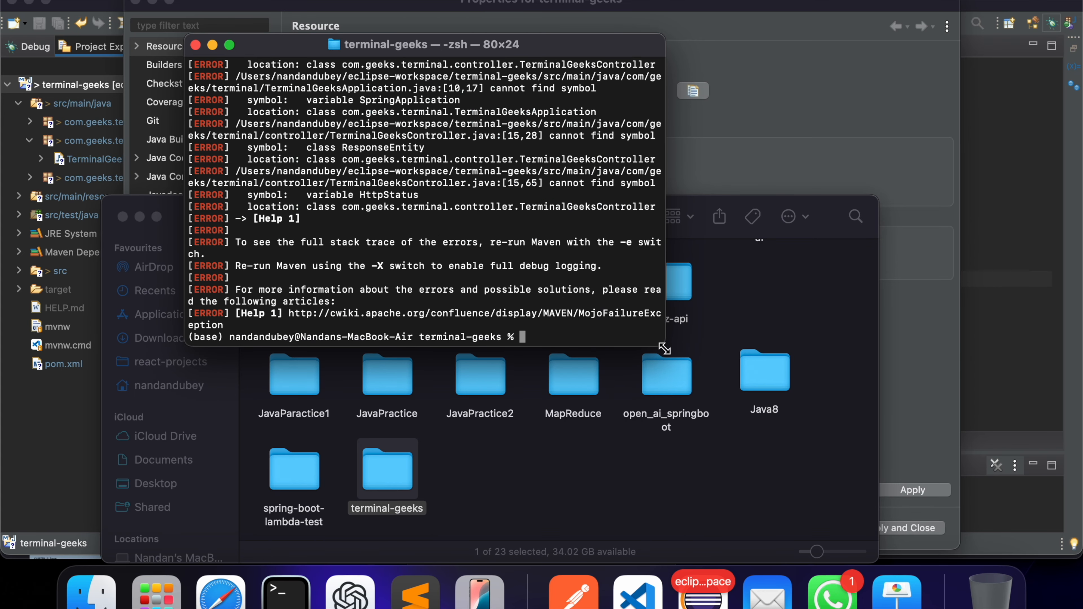
pyautogui.moveTo(665, 345); pyautogui.dragTo(859, 489)
pyautogui.scroll(10, 633, 328)
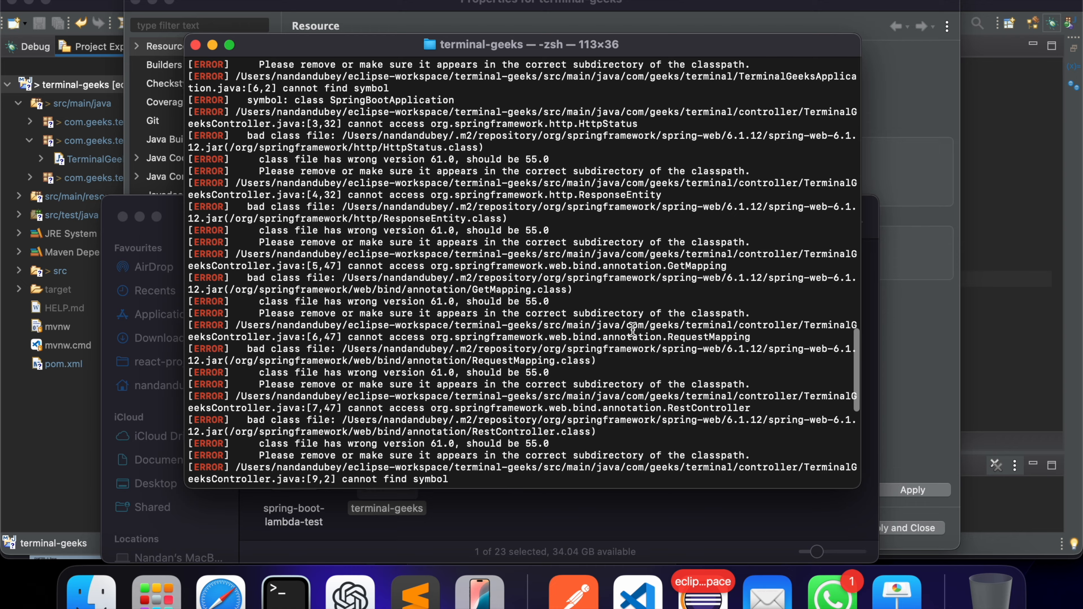
pyautogui.scroll(-2, 633, 329)
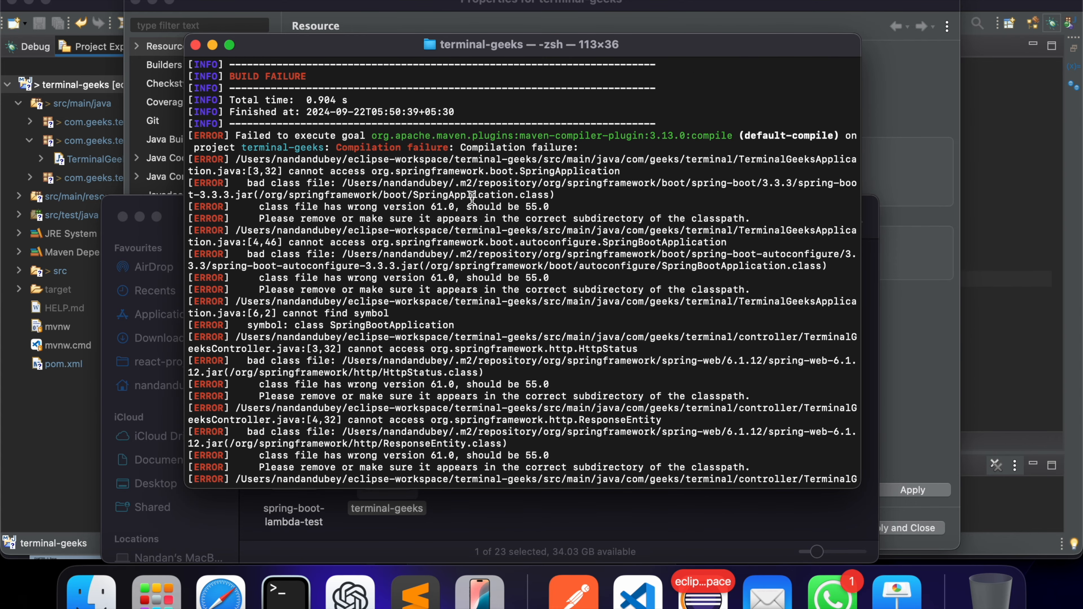
pyautogui.moveTo(259, 207); pyautogui.dragTo(551, 210)
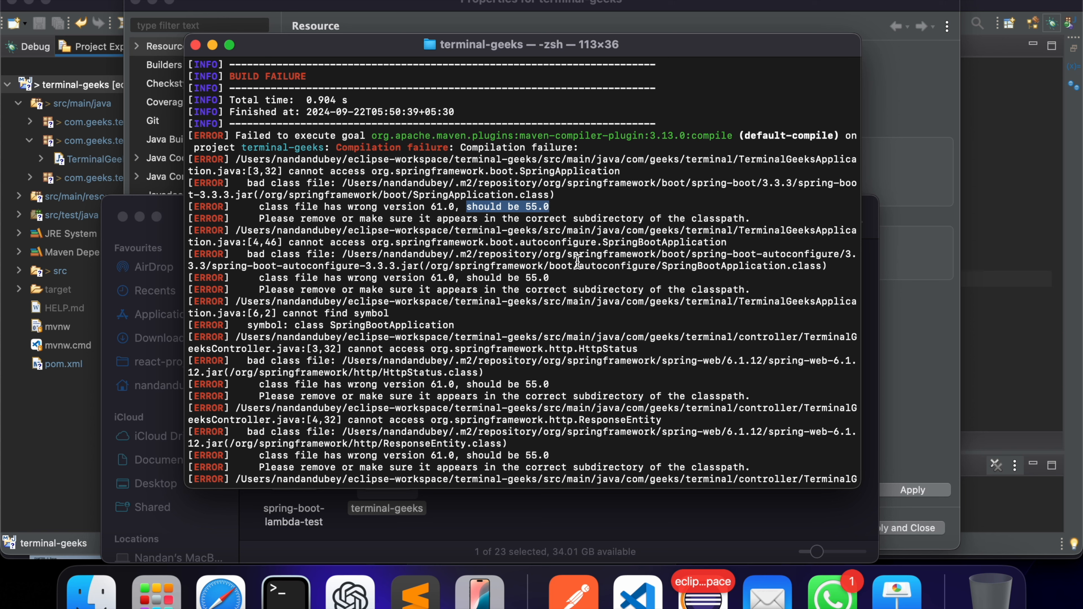
pyautogui.moveTo(556, 206); pyautogui.dragTo(461, 208)
# - Return to Eclipse, dismiss the project properties, set the spring-boot-starter-parent version in pom.xml to 2.7.8, and save
pyautogui.click(1000, 262)
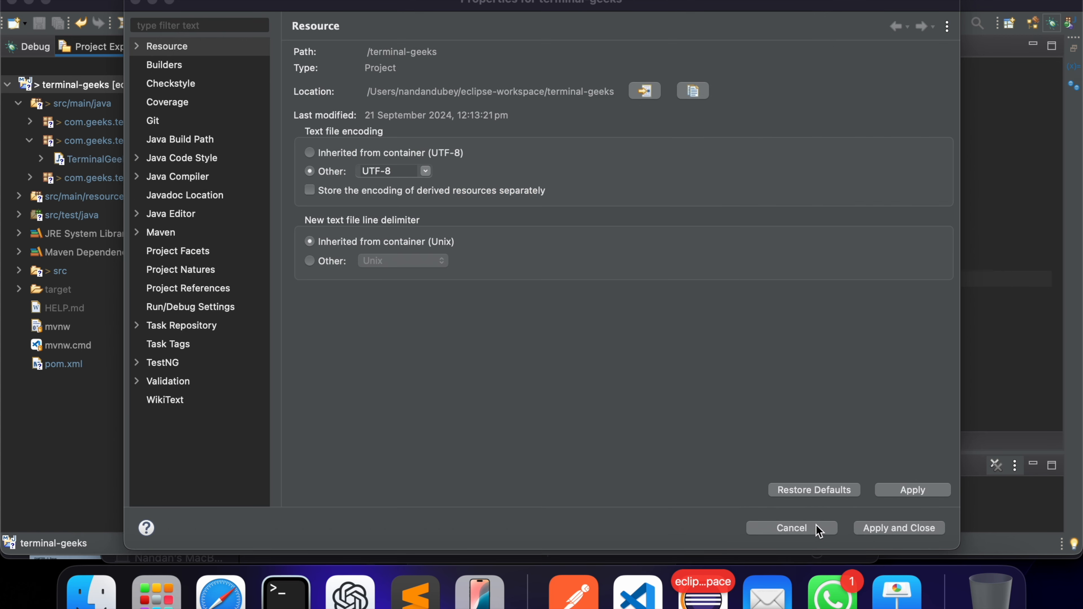
pyautogui.click(796, 528)
pyautogui.moveTo(503, 329); pyautogui.dragTo(525, 328)
pyautogui.scroll(5, 526, 329)
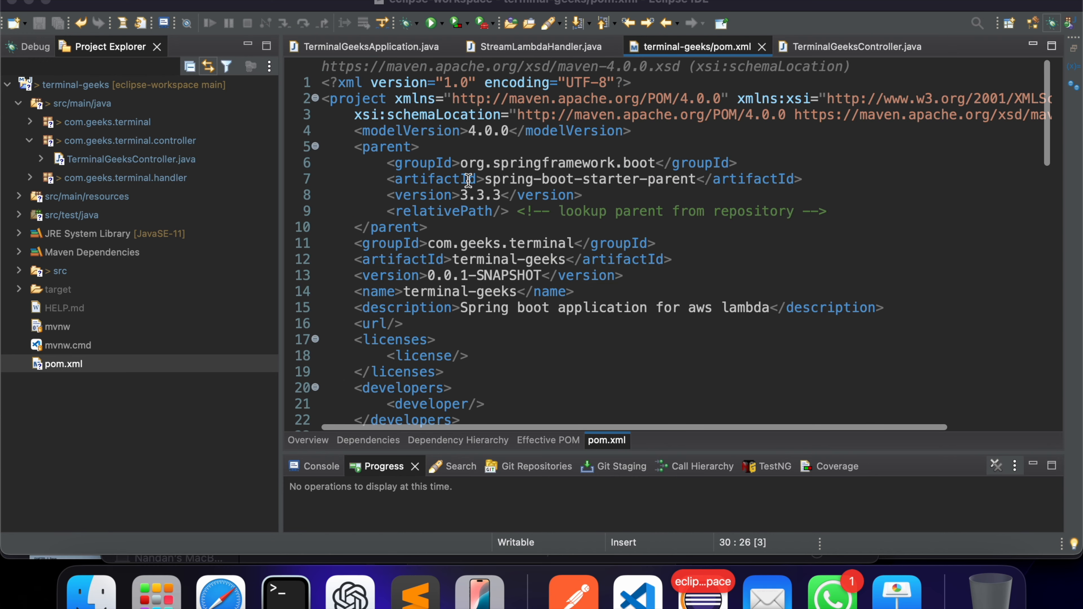
pyautogui.moveTo(463, 192); pyautogui.dragTo(500, 196)
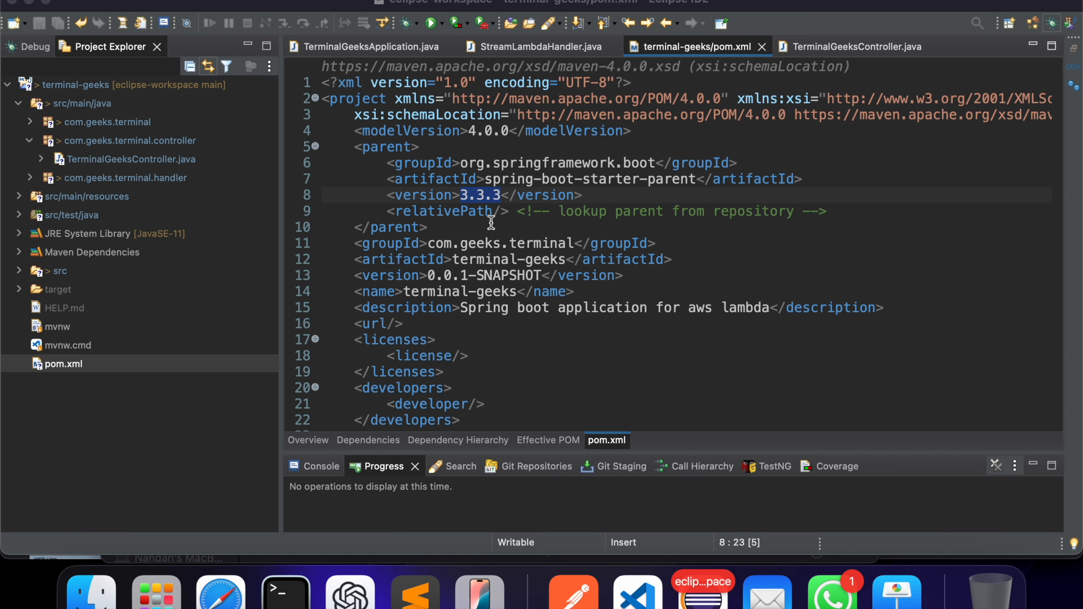
pyautogui.write('2.7')
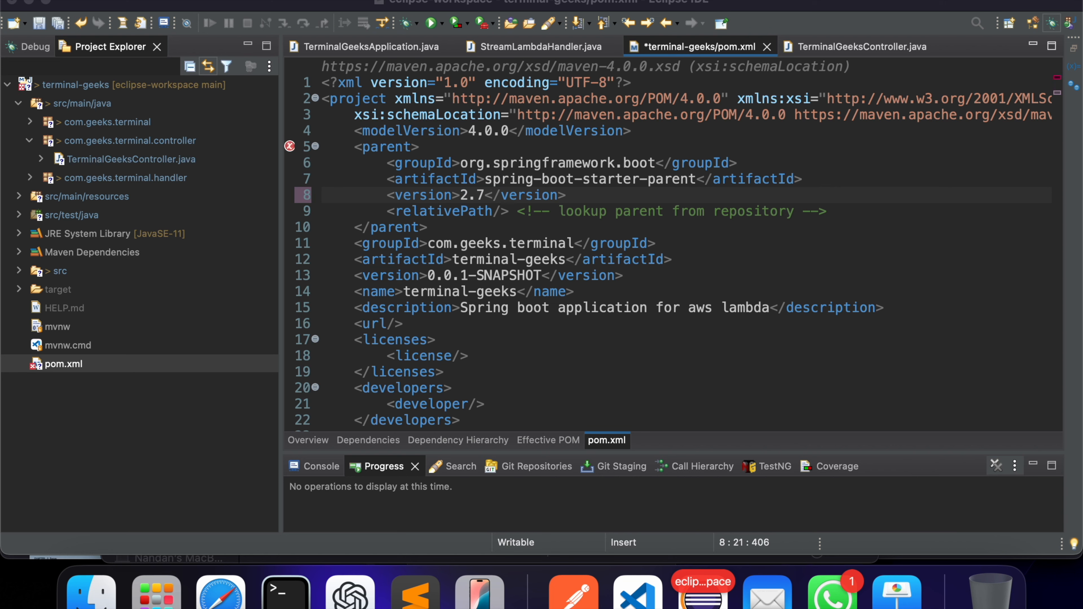
pyautogui.write('.8')
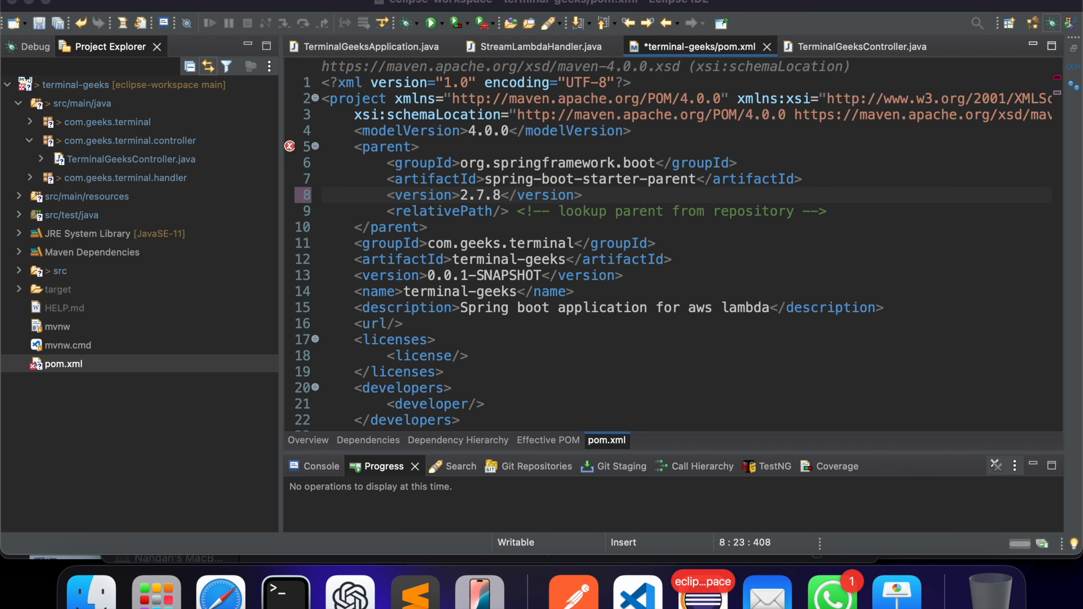
pyautogui.press('super+s')
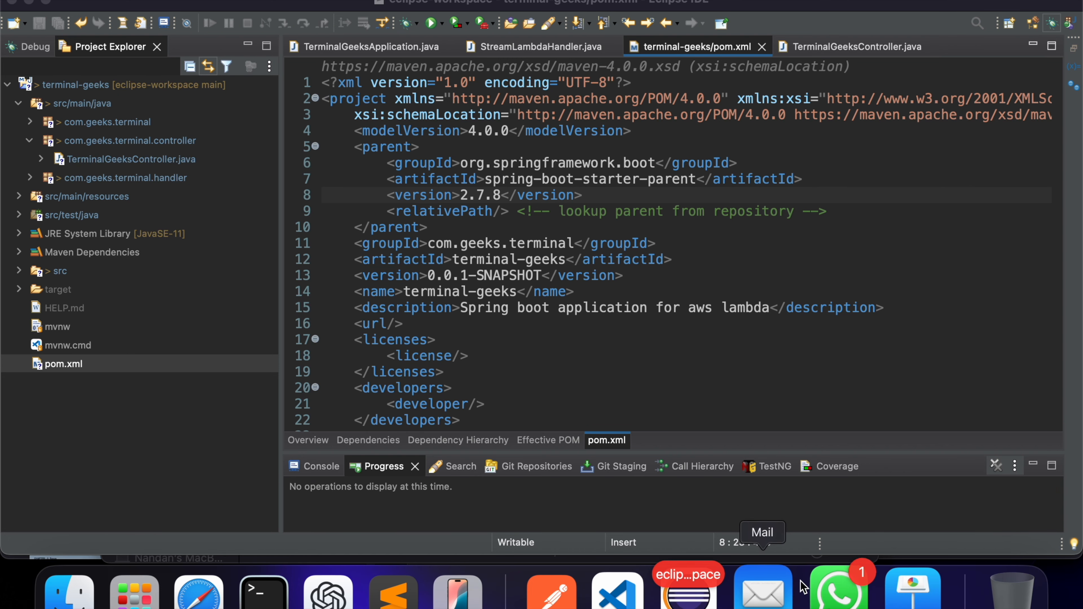
# - Switch back to the terminal and run mvn clean install again
pyautogui.click(305, 604)
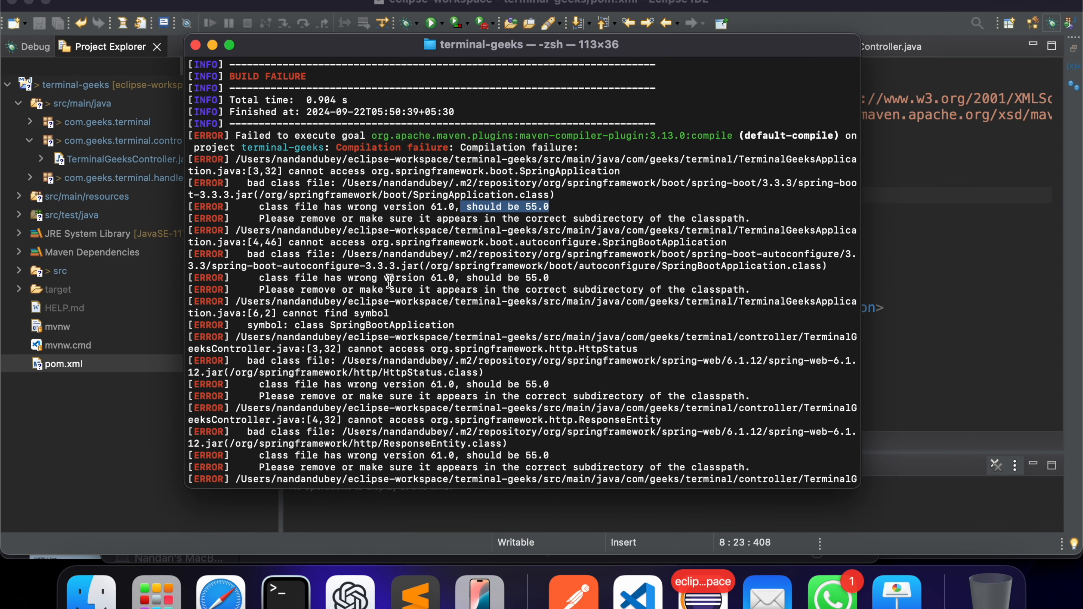
pyautogui.press('Up')
pyautogui.press('Return')
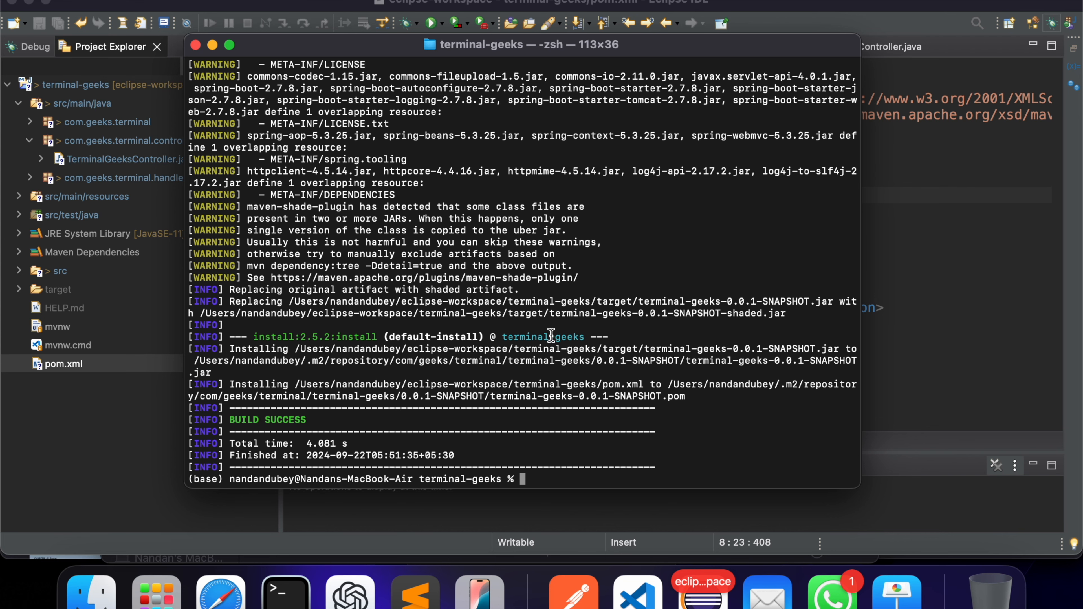
# - Switch to the AWS console in Safari, open the Lambda functions page, and search the console for "lambda"
pyautogui.click(228, 595)
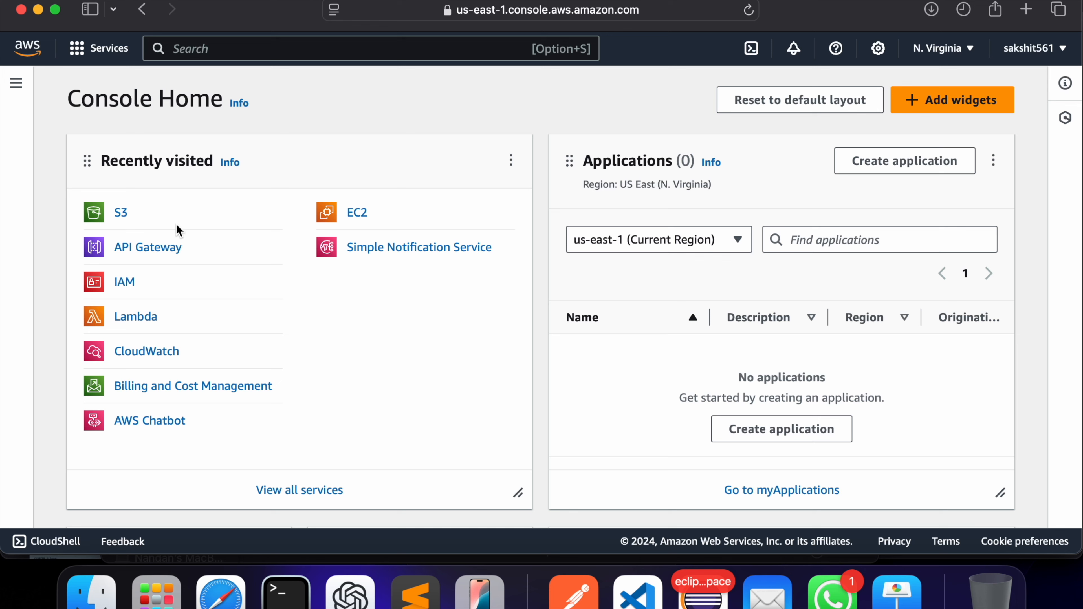
pyautogui.click(140, 320)
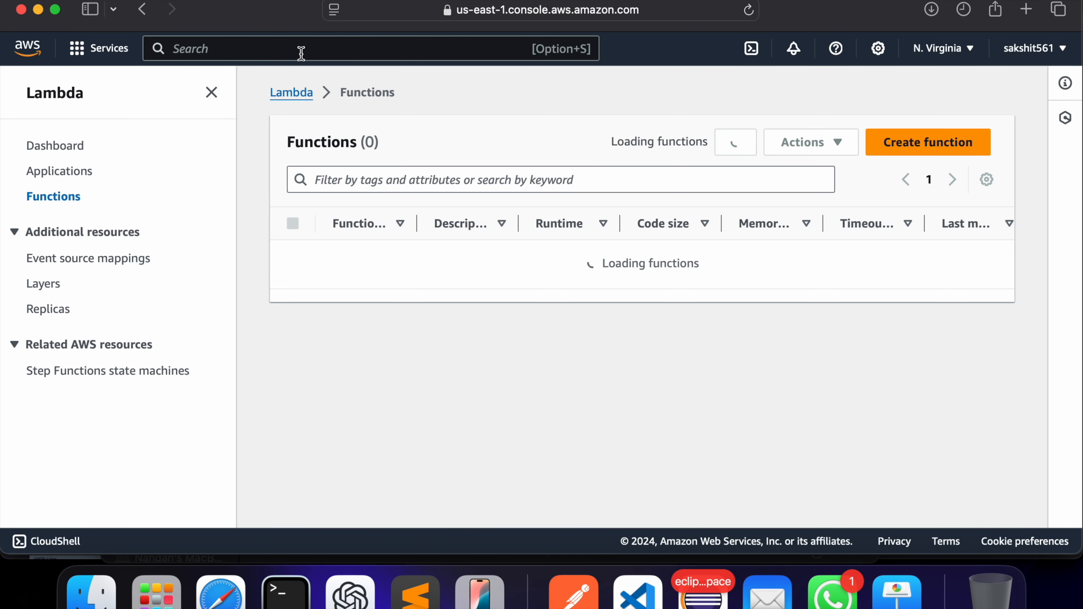
pyautogui.click(301, 53)
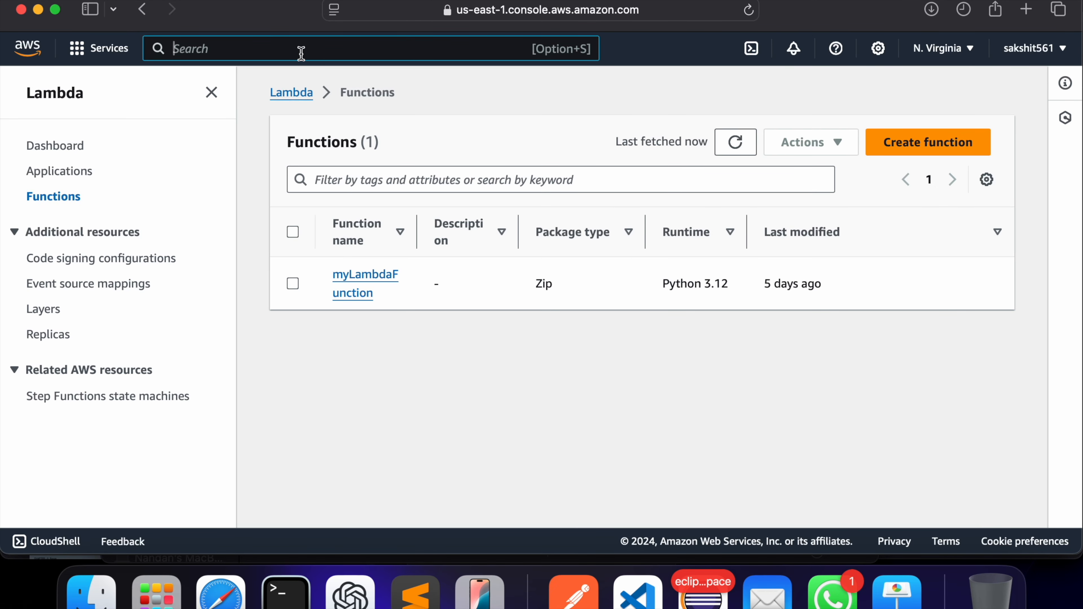
pyautogui.write('lambda')
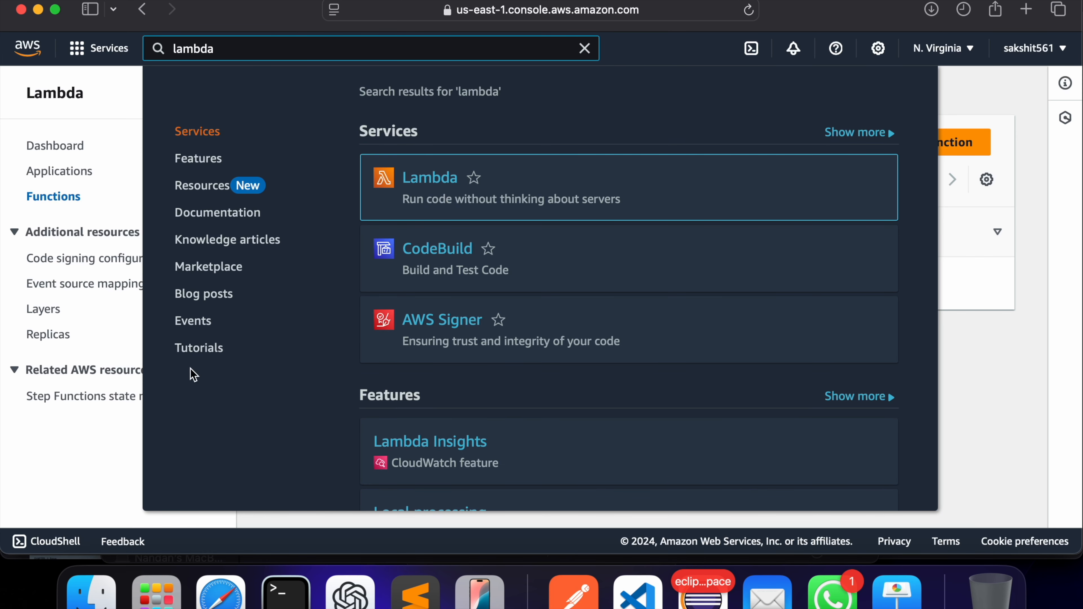
# - Dismiss the search results and start creating a new Lambda function from scratch named terminal-geeks-lambda
pyautogui.click(60, 469)
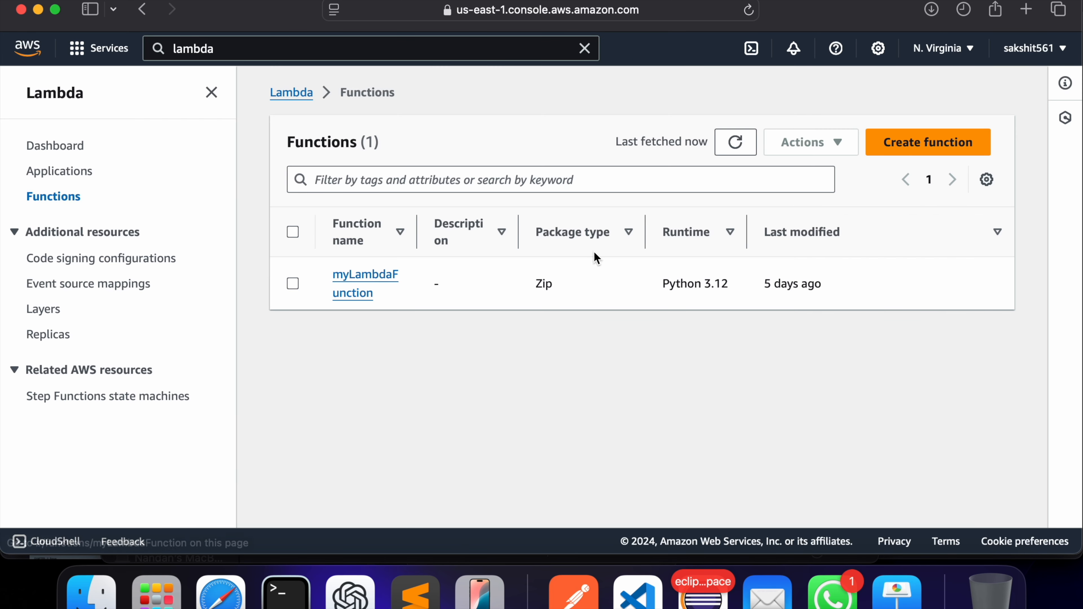
pyautogui.click(964, 147)
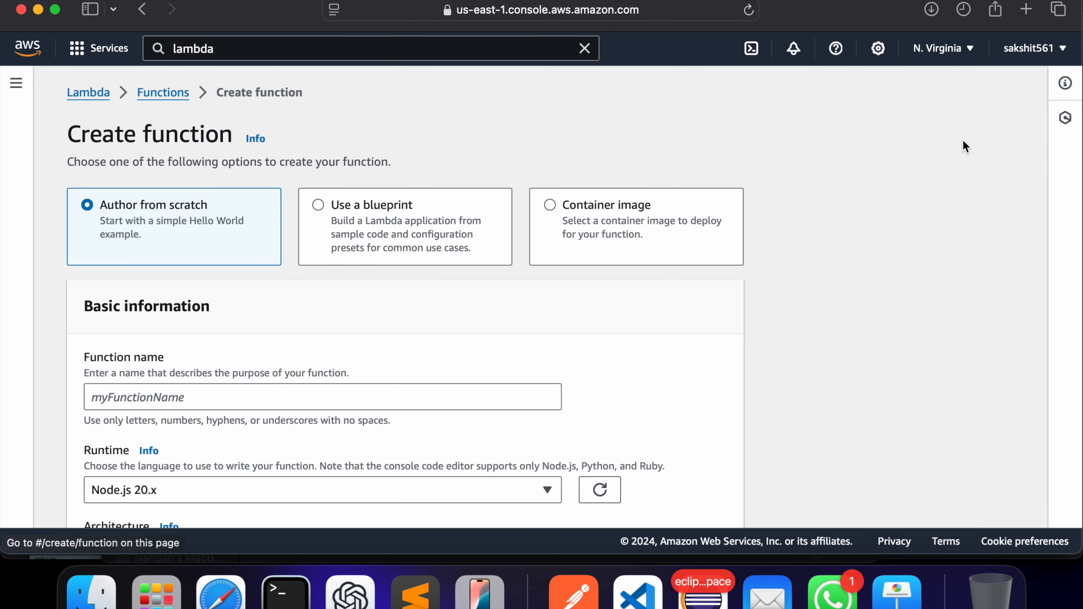
pyautogui.click(157, 401)
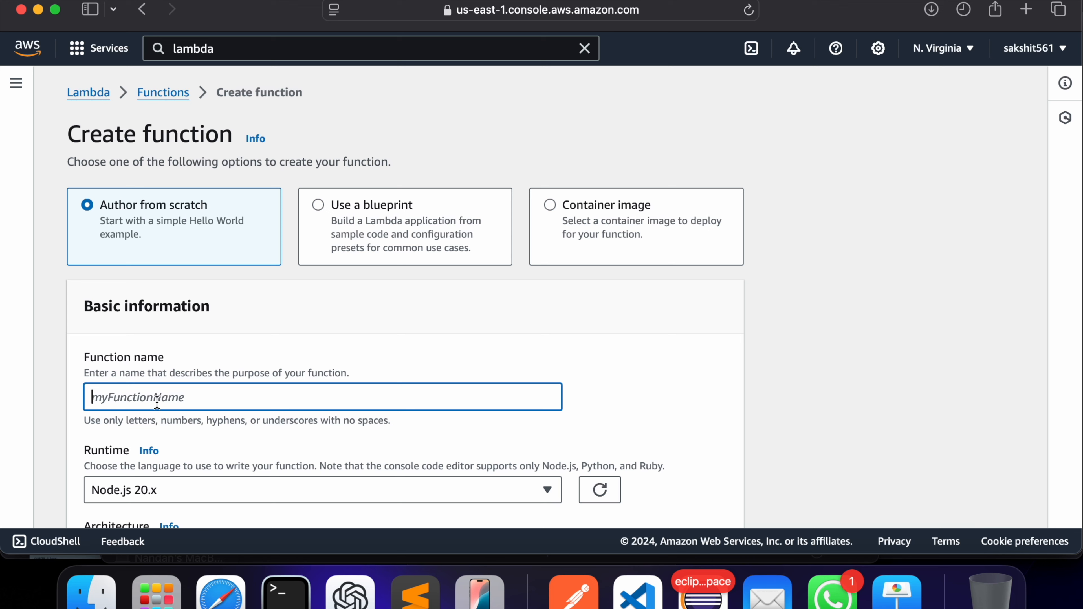
pyautogui.write('te')
pyautogui.press('BackSpace')
pyautogui.press('BackSpace')
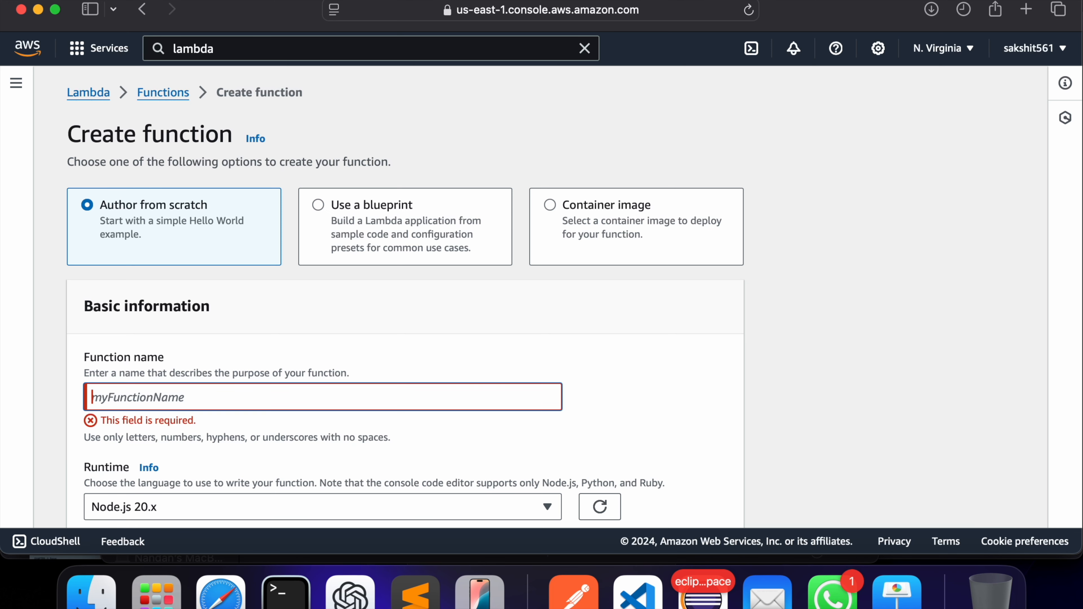
pyautogui.write('terminal')
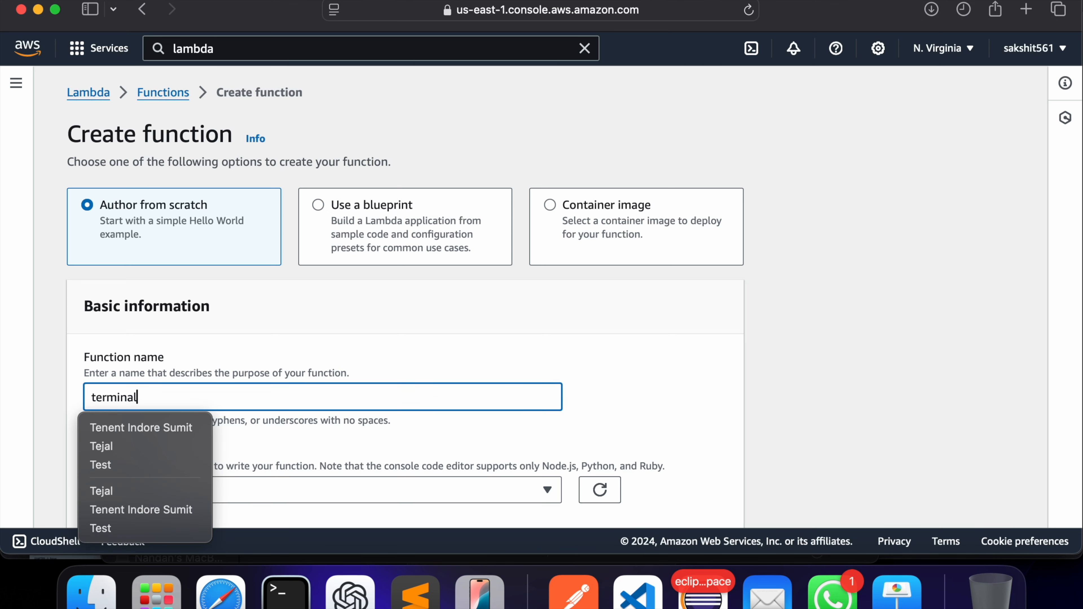
pyautogui.write('-geeks-')
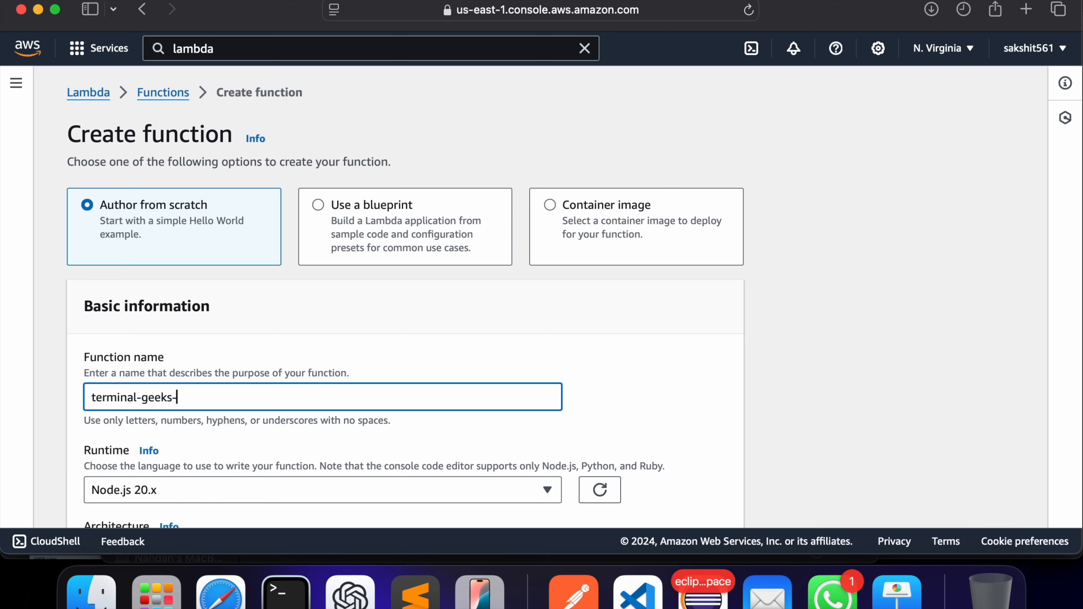
pyautogui.write('lambda')
# - Set the new function's runtime to Java 11
pyautogui.scroll(-6, 171, 410)
pyautogui.click(252, 225)
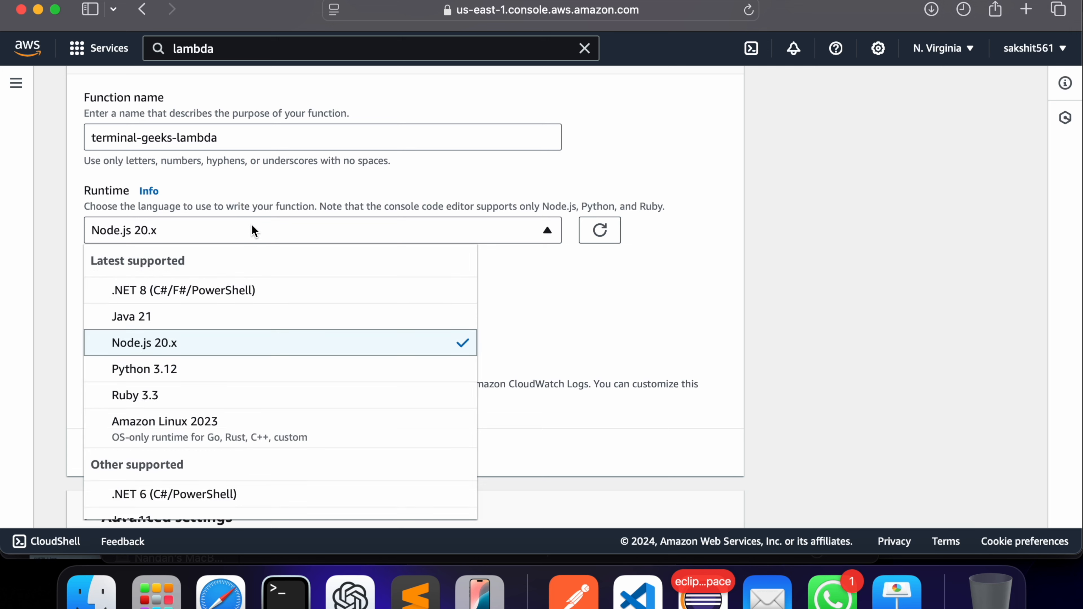
pyautogui.scroll(-3, 206, 407)
pyautogui.scroll(-1, 207, 410)
pyautogui.scroll(2, 206, 410)
pyautogui.click(184, 398)
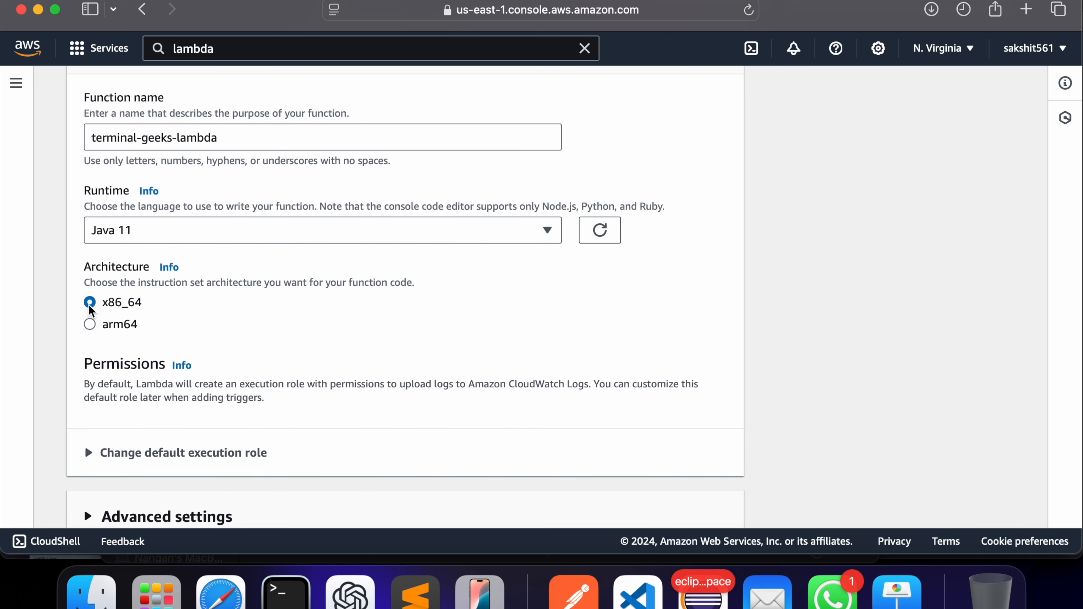
# - Expand the default execution role and advanced settings, keep the new role with basic Lambda permissions, and create the function
pyautogui.scroll(-3, 162, 378)
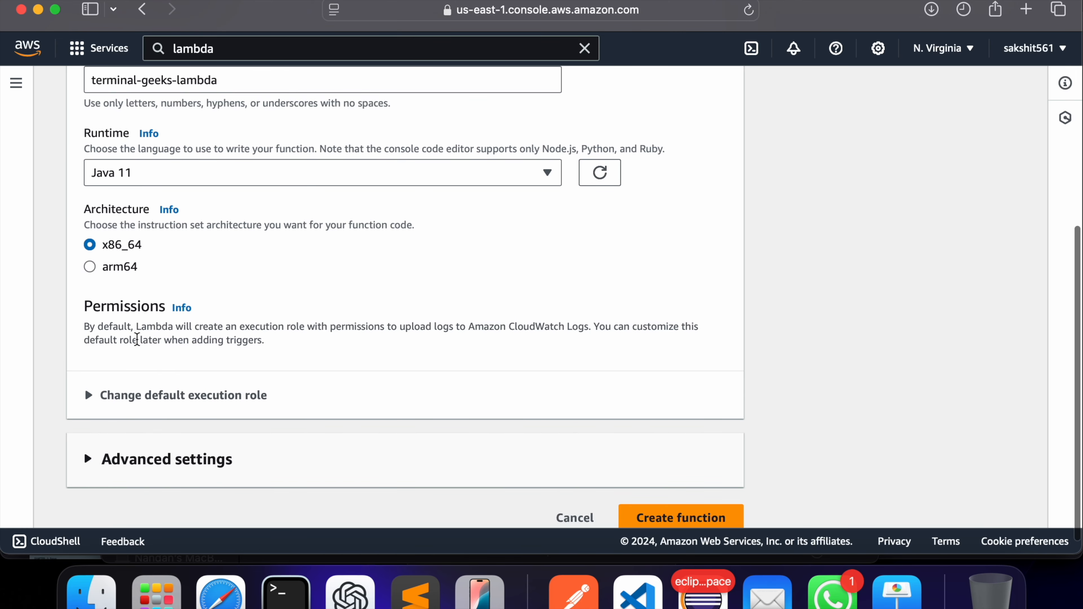
pyautogui.click(166, 397)
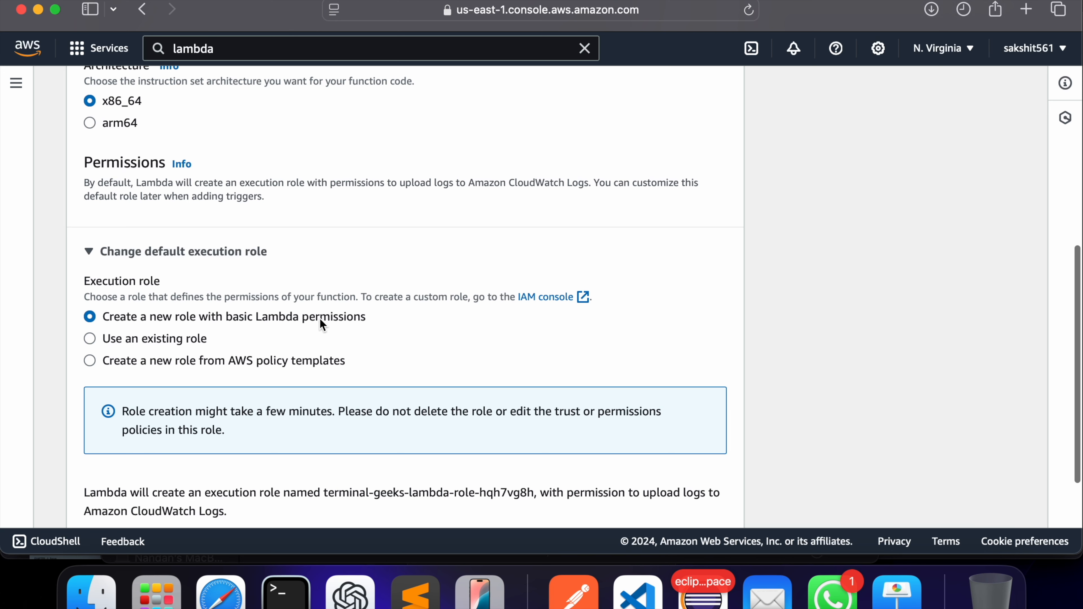
pyautogui.scroll(-5, 320, 320)
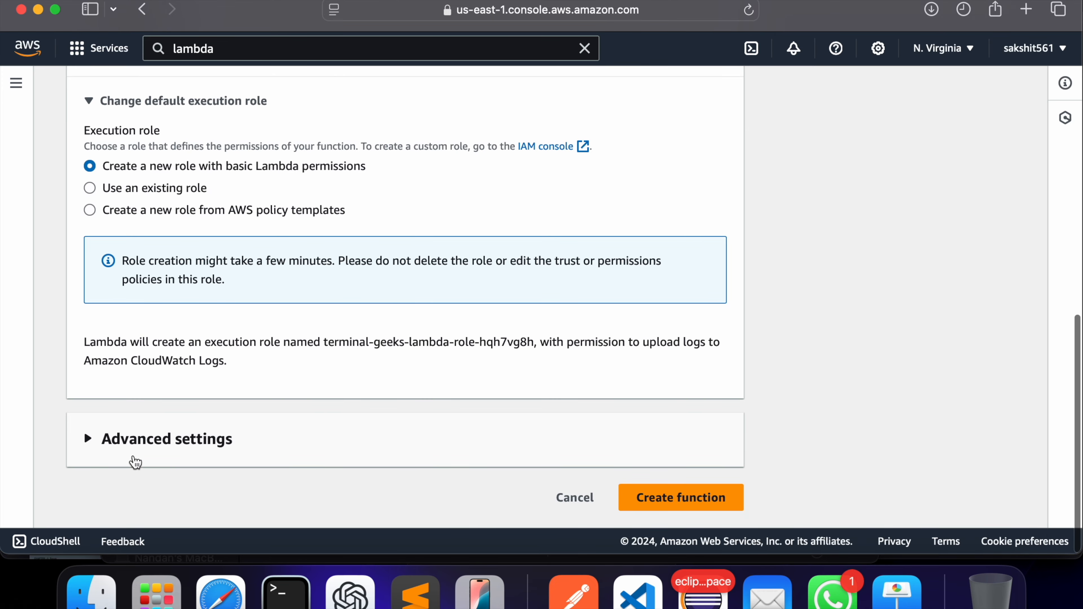
pyautogui.click(141, 443)
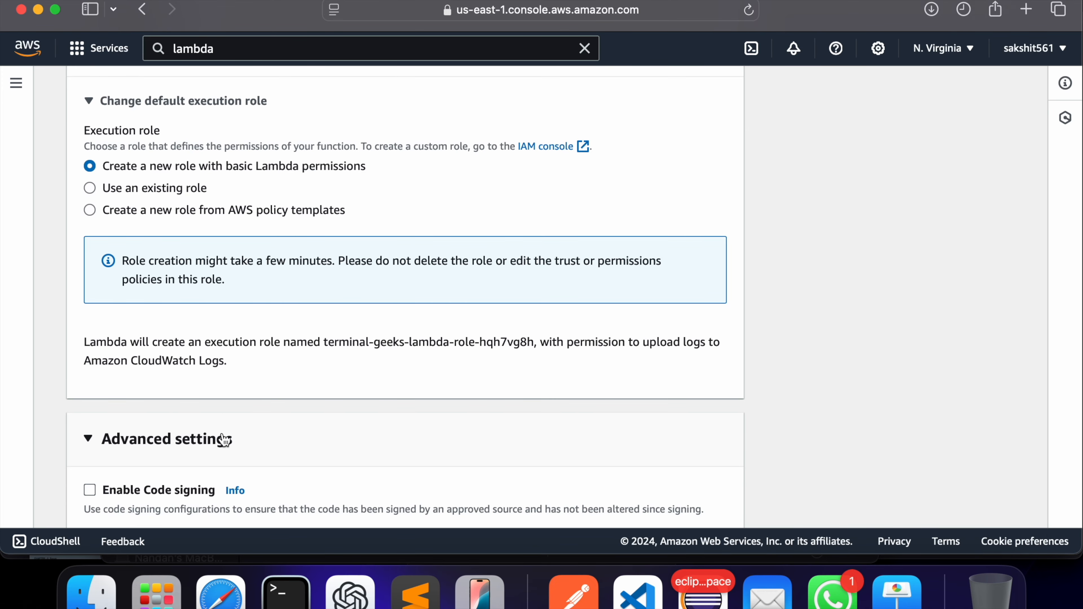
pyautogui.scroll(-3, 223, 431)
pyautogui.scroll(2, 222, 433)
pyautogui.scroll(-4, 222, 433)
pyautogui.scroll(5, 222, 432)
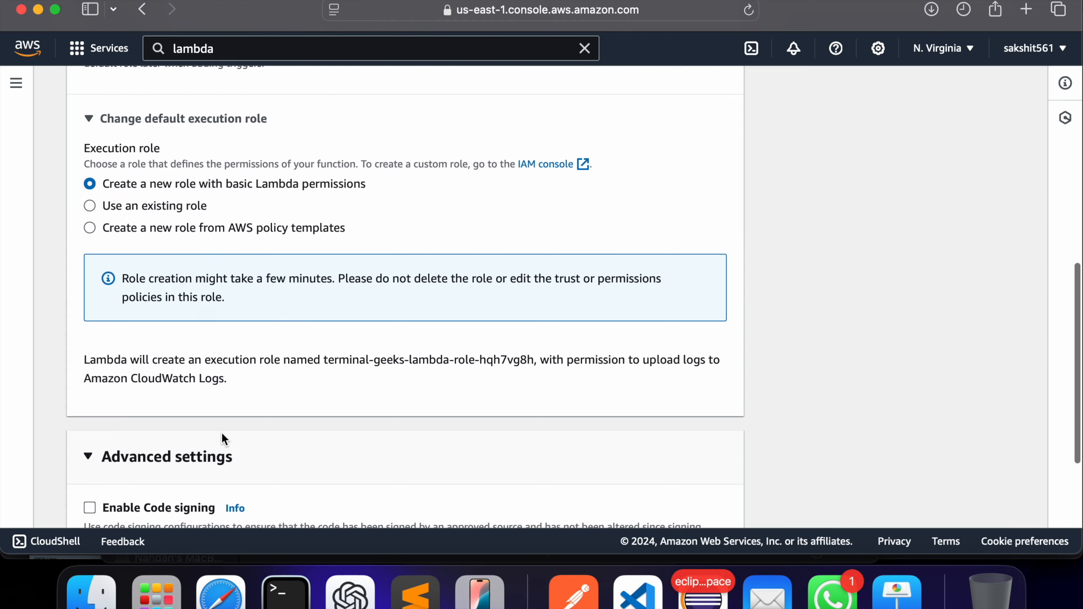
pyautogui.scroll(-5, 224, 438)
pyautogui.click(677, 497)
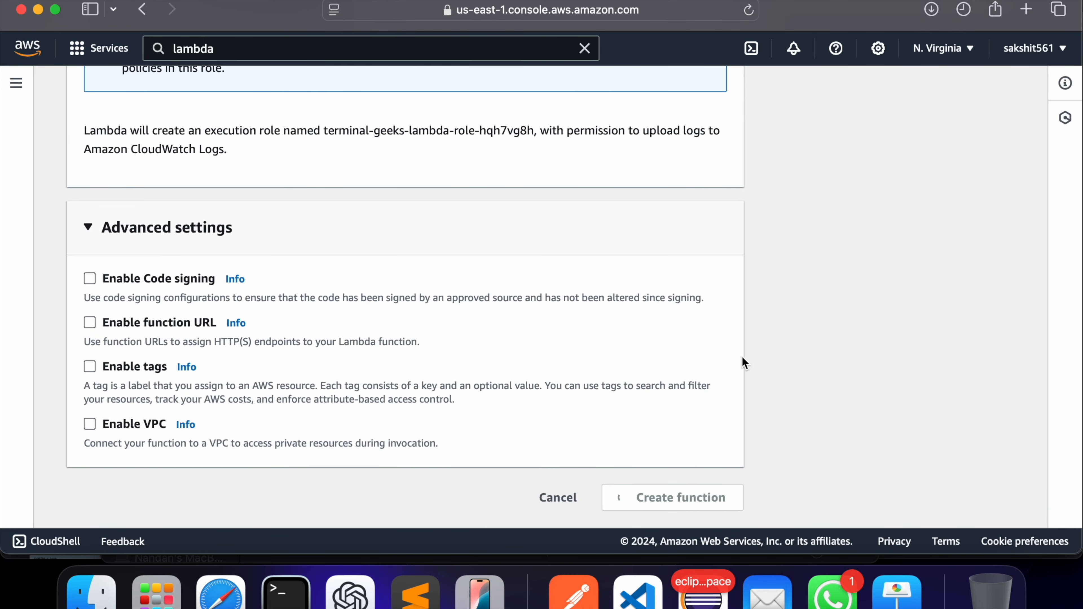
pyautogui.scroll(15, 475, 256)
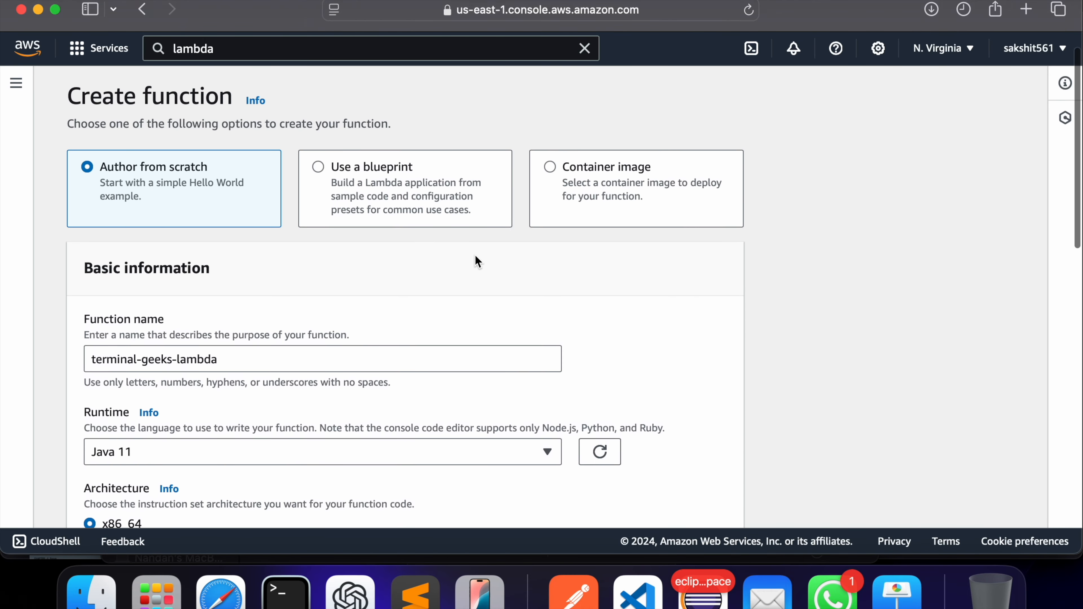
pyautogui.scroll(2, 477, 261)
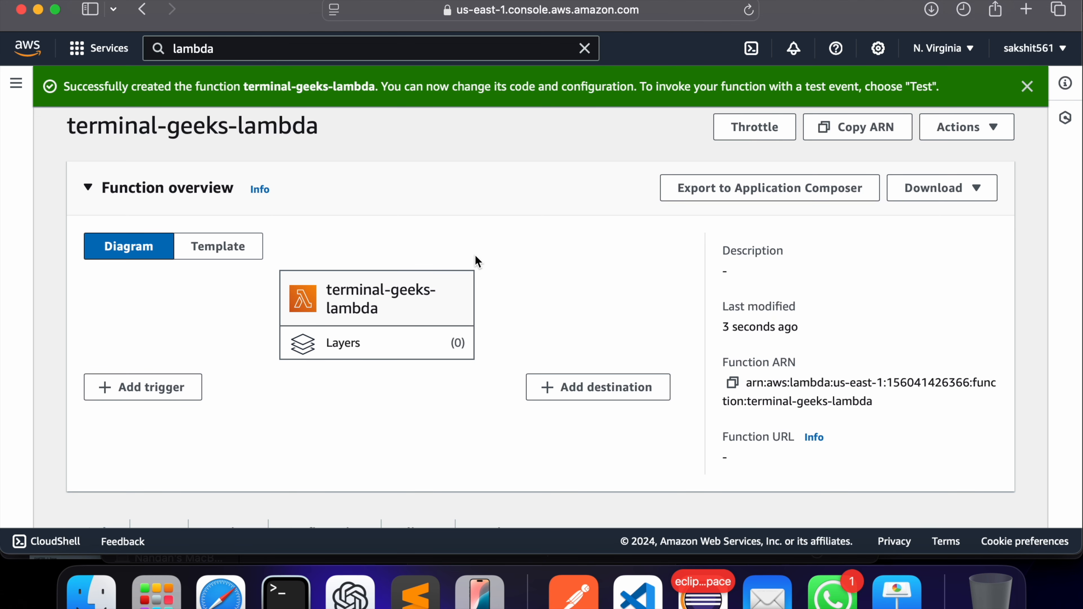
# - Open the new function's general configuration and examine its timeout setting
pyautogui.scroll(-10, 331, 447)
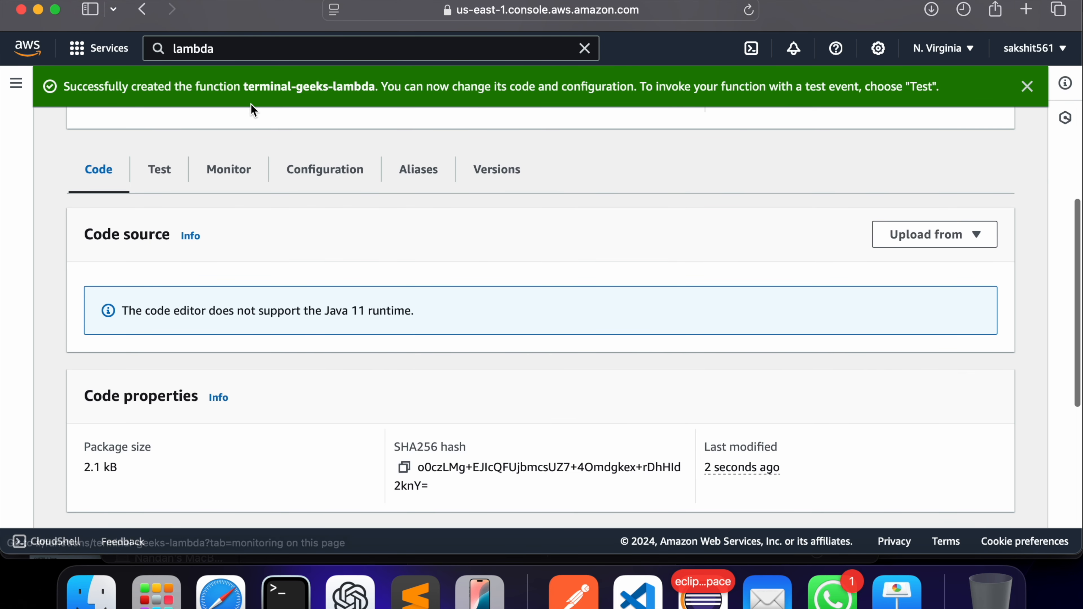
pyautogui.click(337, 172)
pyautogui.scroll(-5, 273, 333)
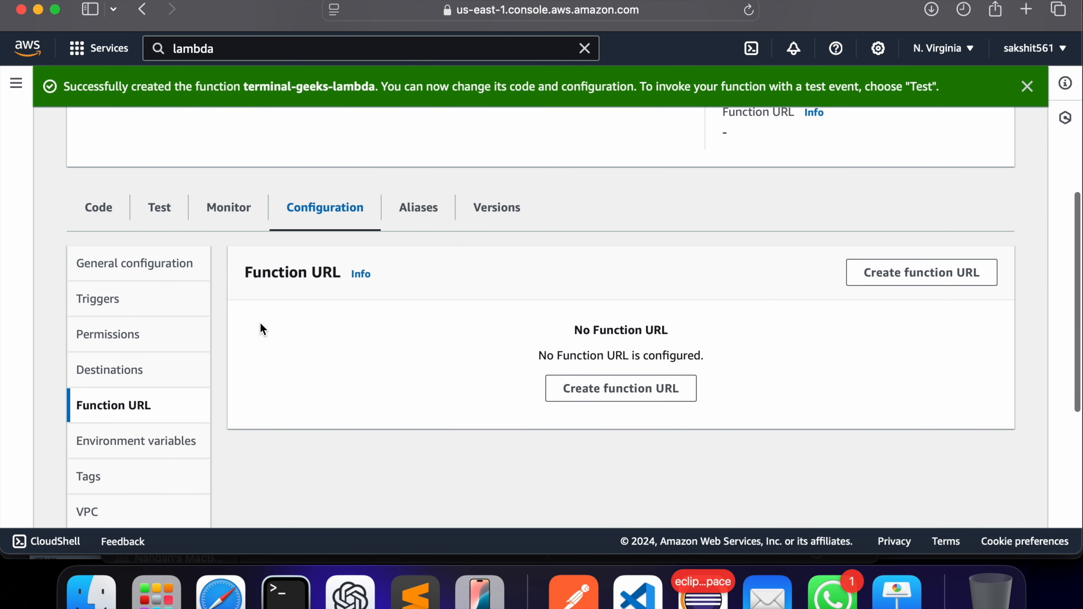
pyautogui.click(150, 262)
pyautogui.moveTo(322, 396); pyautogui.dragTo(242, 390)
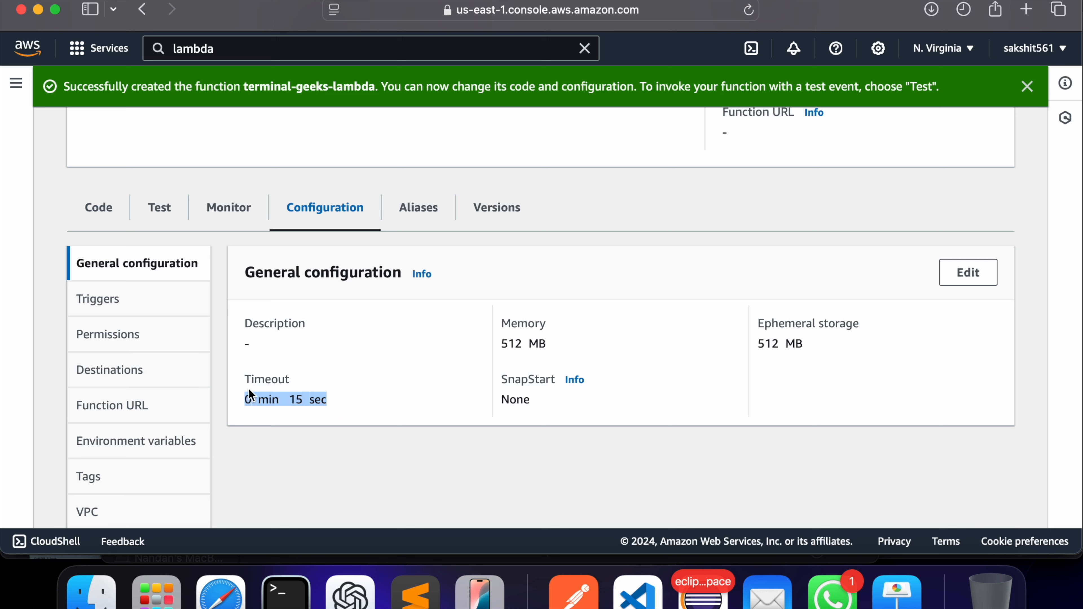
pyautogui.click(331, 407)
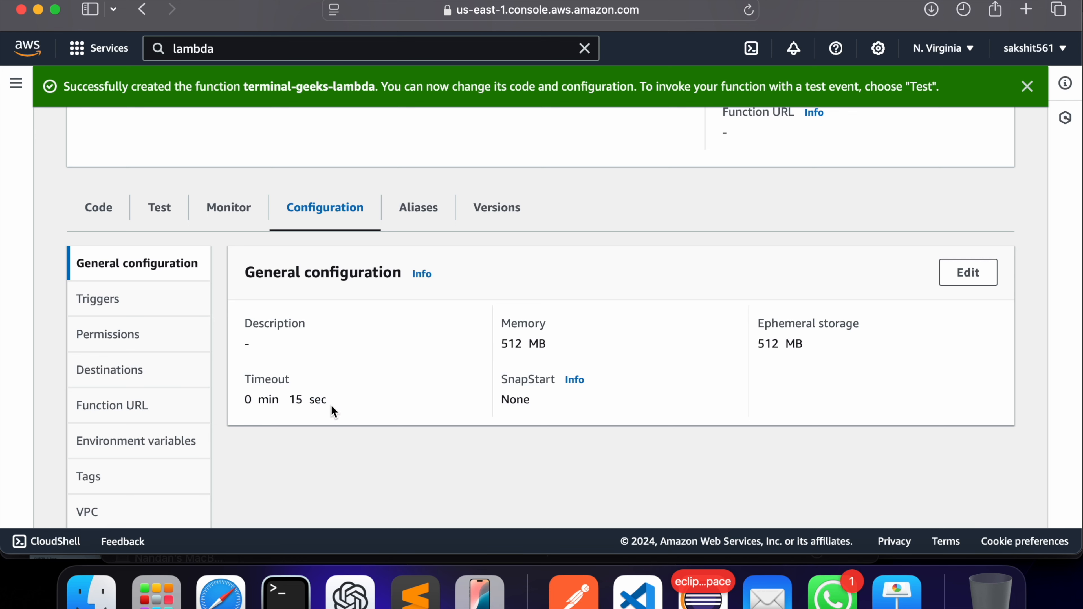
pyautogui.scroll(-1, 350, 405)
pyautogui.click(280, 384)
pyautogui.moveTo(280, 383); pyautogui.dragTo(326, 397)
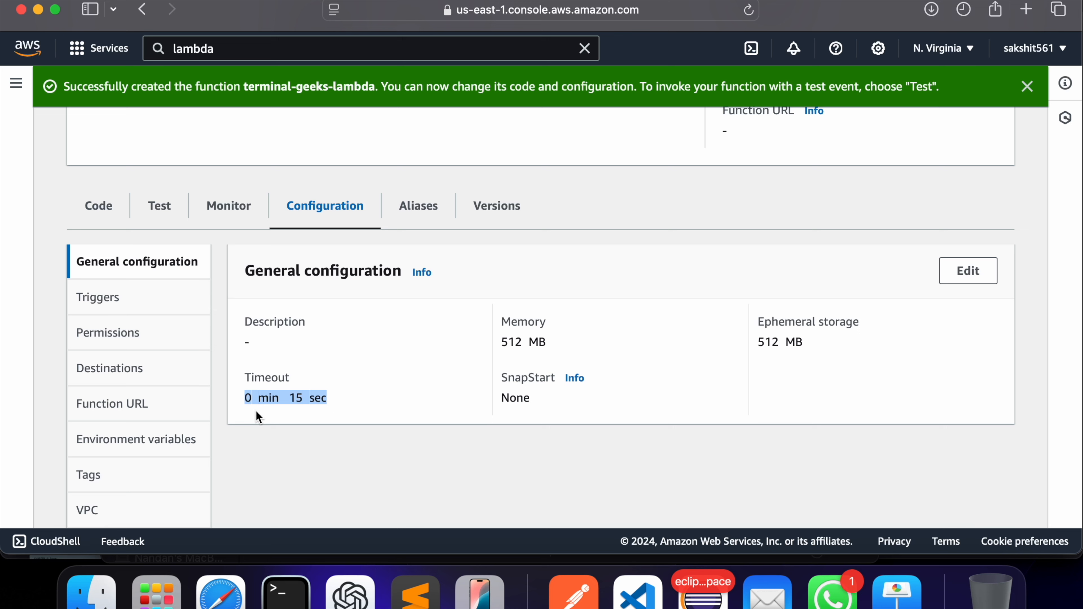
# - Look at the function's triggers and permissions, then open its execution role in IAM and examine the attached permissions policies
pyautogui.click(117, 291)
pyautogui.click(166, 276)
pyautogui.click(137, 300)
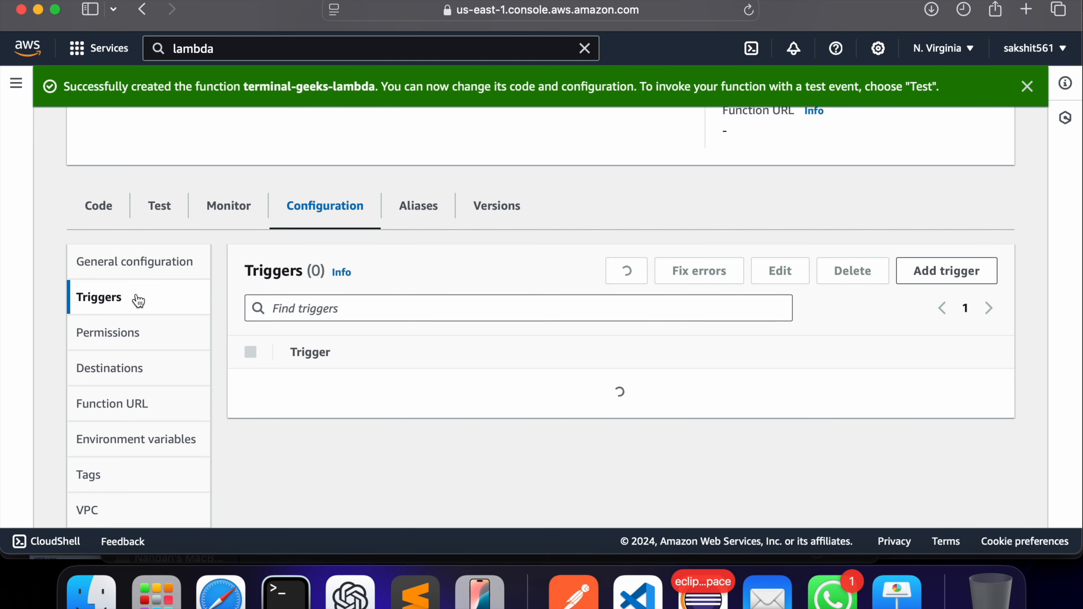
pyautogui.click(121, 334)
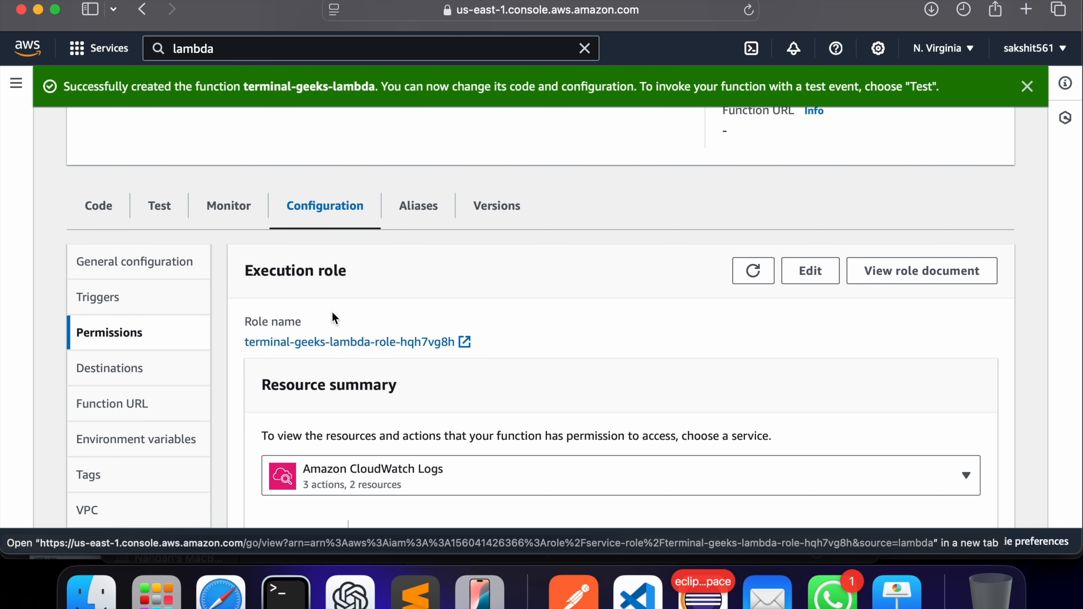
pyautogui.moveTo(304, 327); pyautogui.dragTo(247, 327)
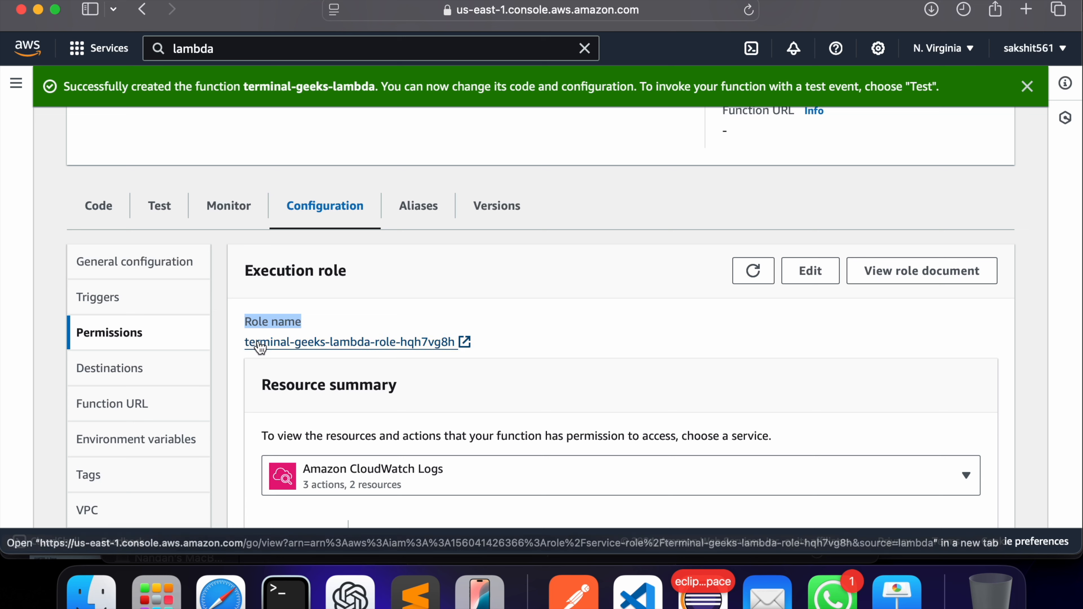
pyautogui.click(282, 347)
pyautogui.click(863, 53)
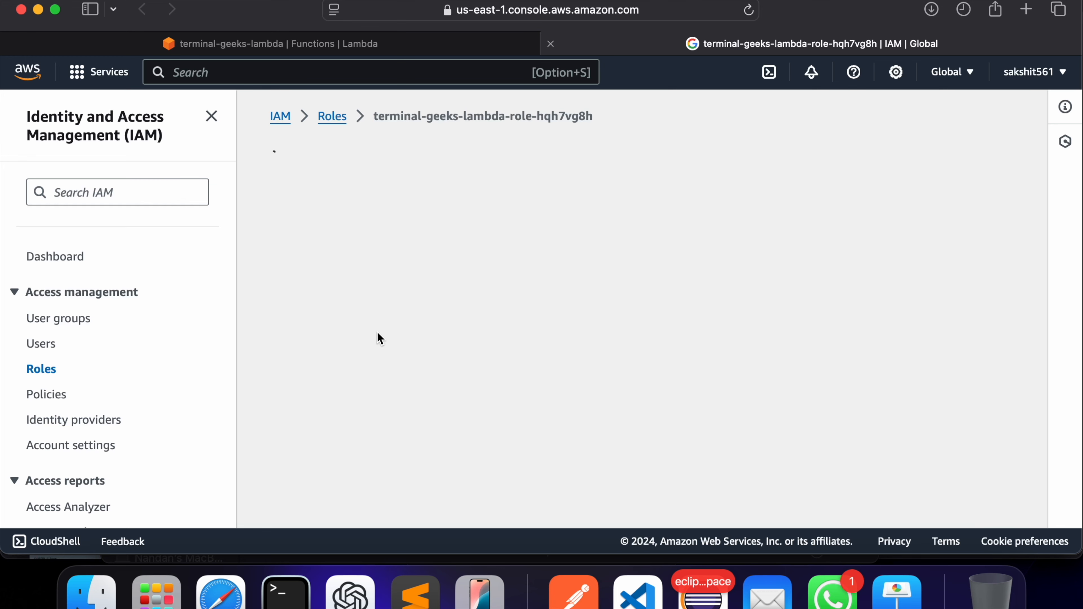
pyautogui.scroll(-5, 439, 421)
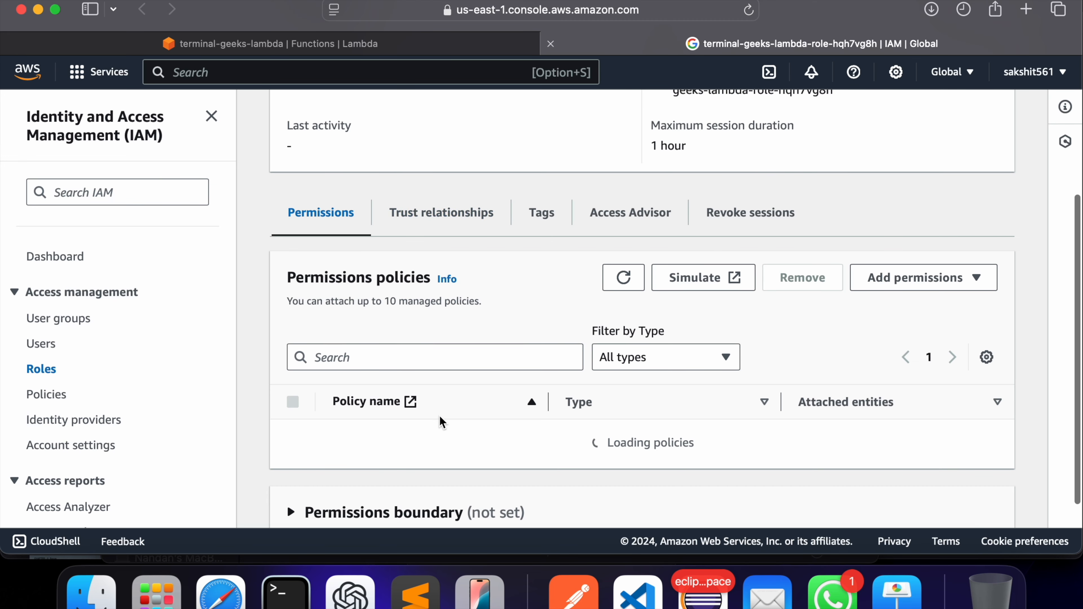
pyautogui.scroll(-3, 439, 421)
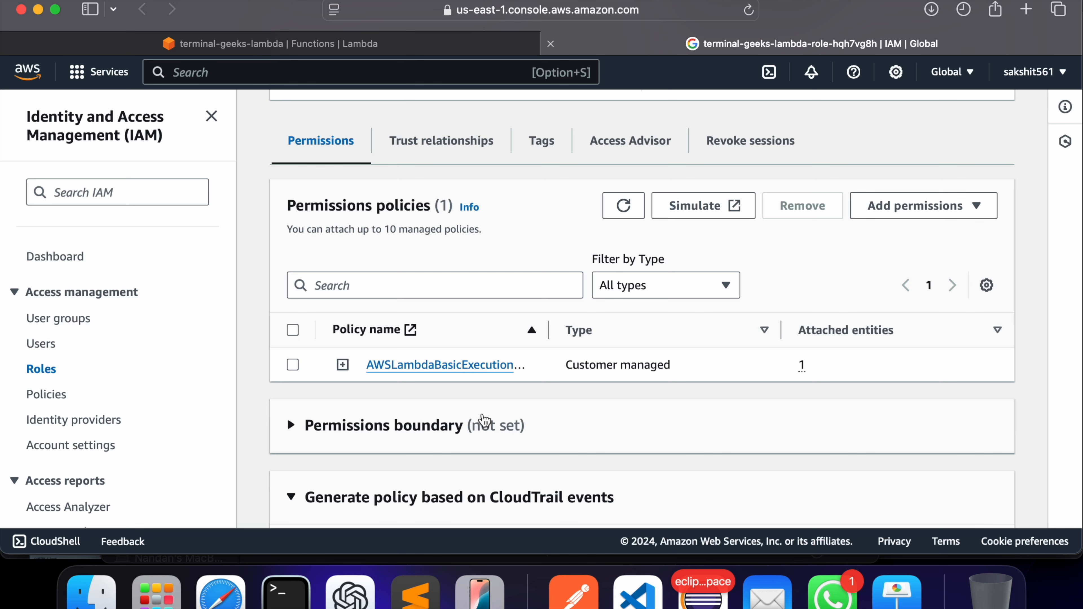
# - Return to the terminal-geeks-lambda function and show its code source, code properties and runtime settings
pyautogui.click(322, 46)
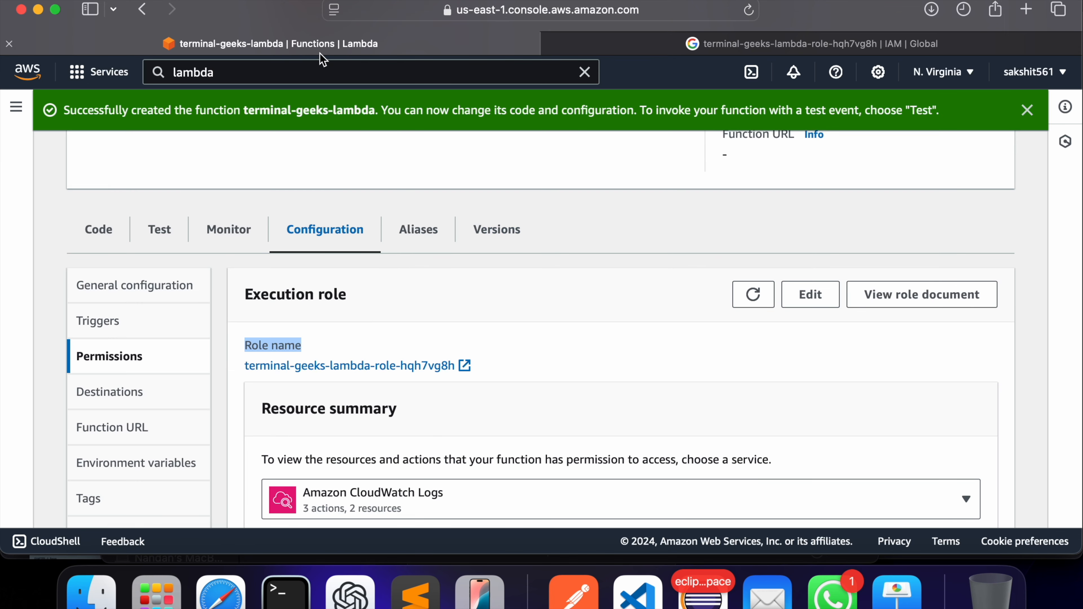
pyautogui.scroll(-3, 289, 415)
pyautogui.scroll(6, 171, 375)
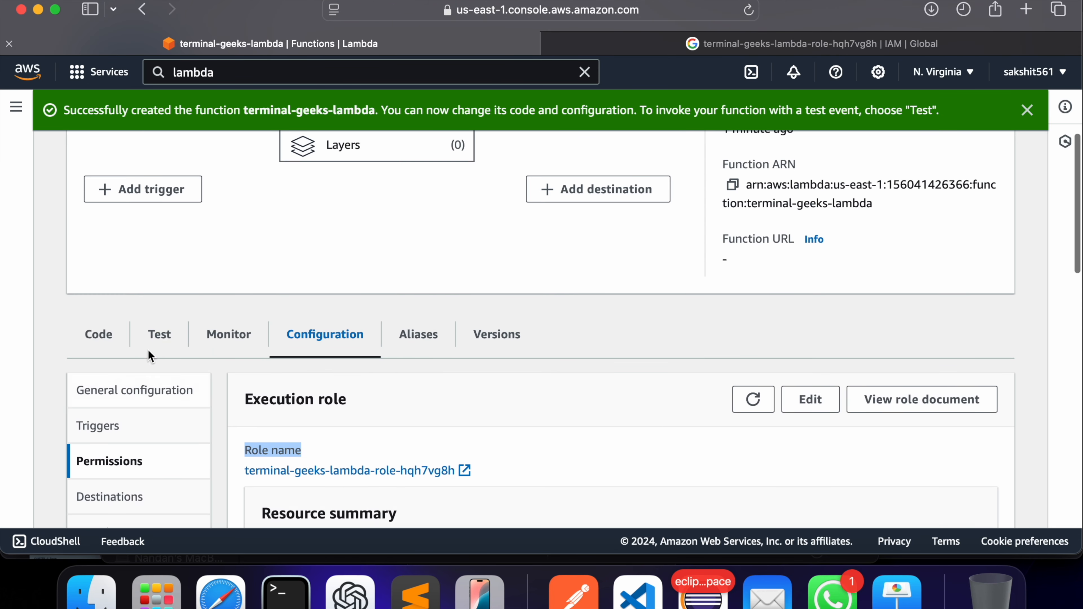
pyautogui.click(100, 334)
pyautogui.scroll(-7, 234, 395)
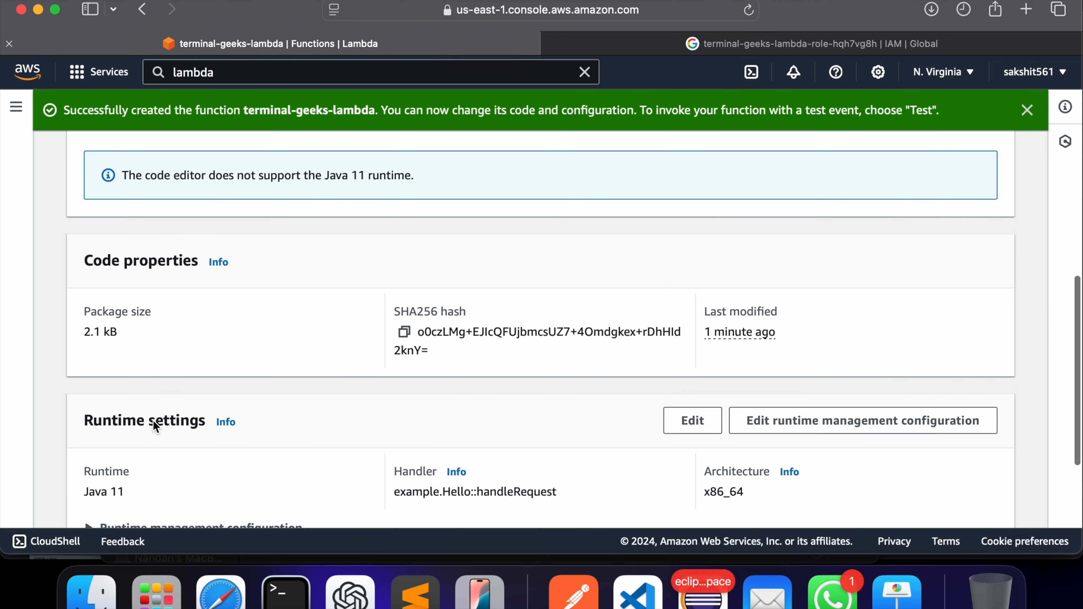
pyautogui.scroll(4, 153, 420)
pyautogui.click(920, 291)
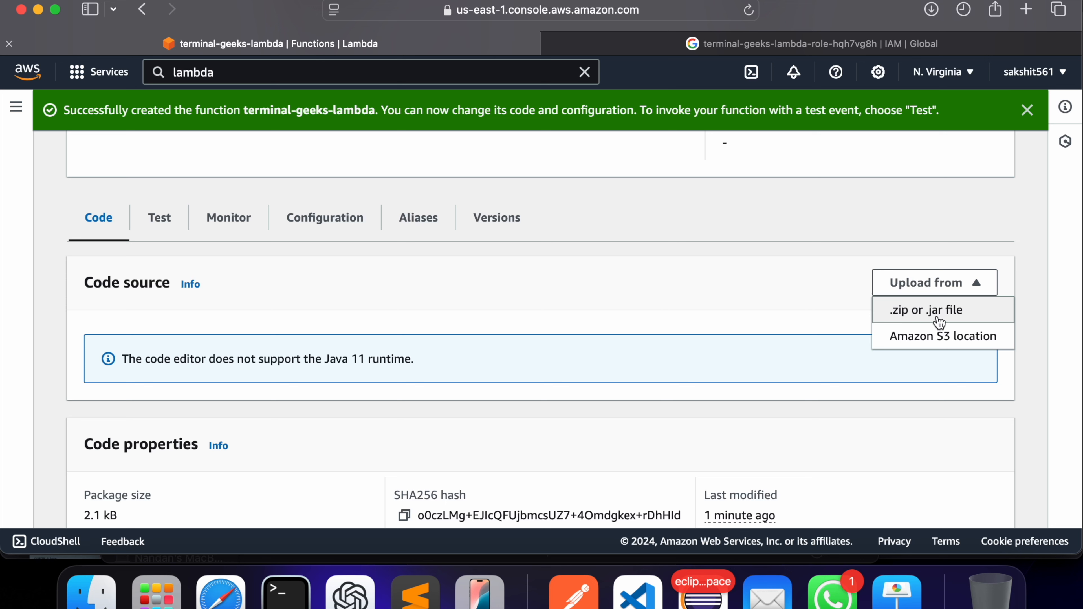
pyautogui.click(919, 346)
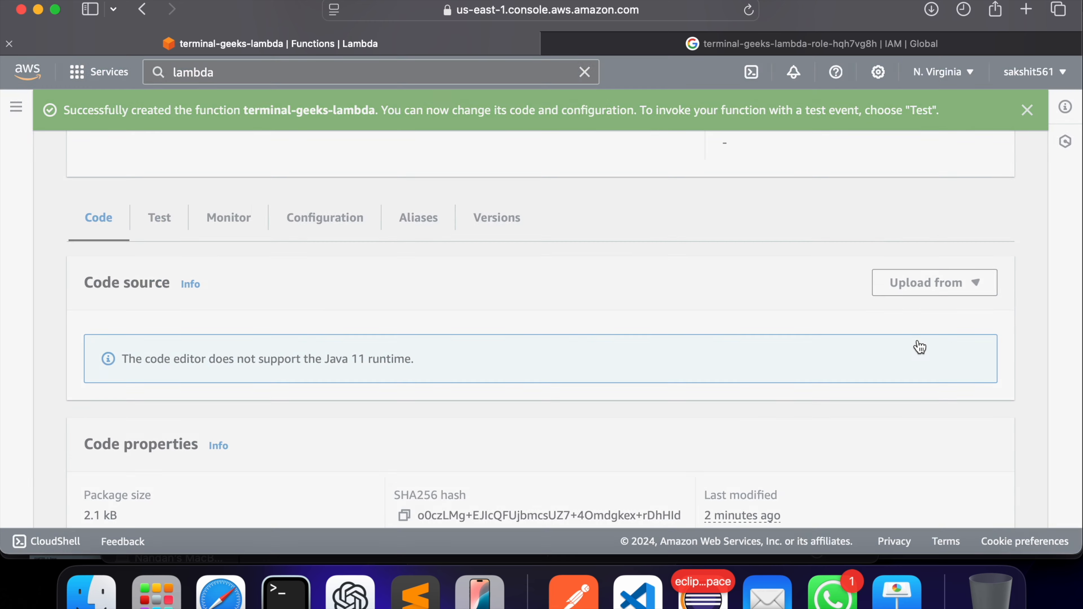
pyautogui.click(358, 346)
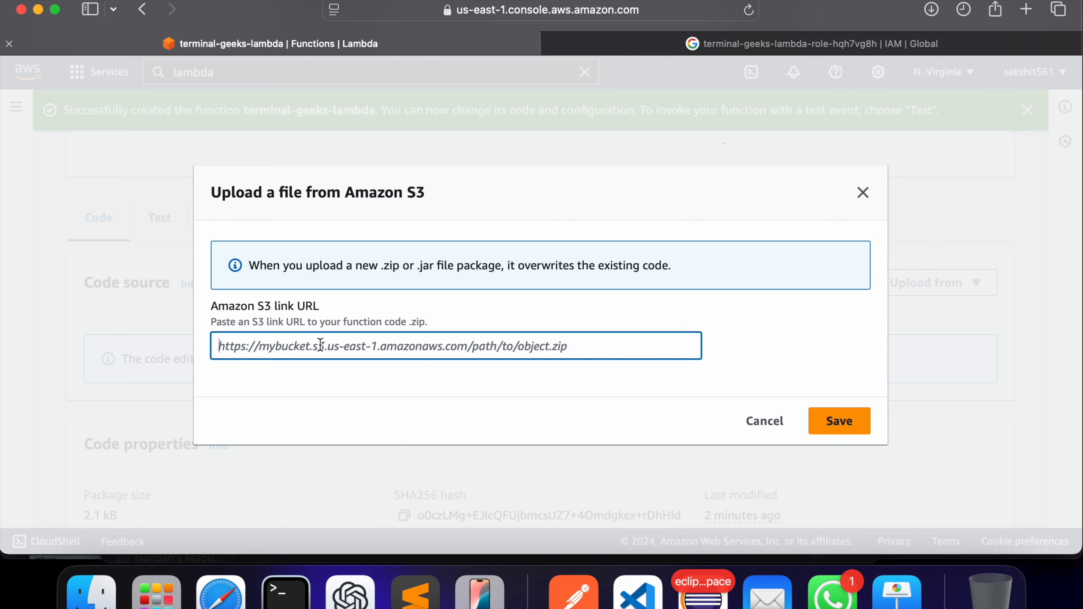
pyautogui.click(764, 421)
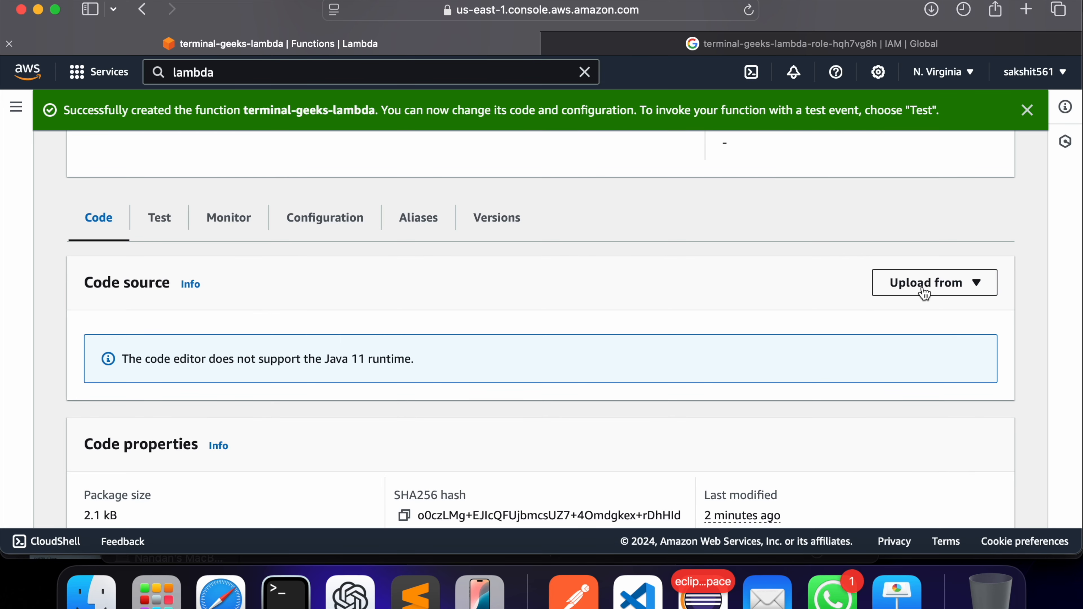
# - Upload terminal-geeks-0.0.1-SNAPSHOT.jar from eclipse-workspace/terminal-geeks/target as the Lambda function's code and save it
pyautogui.click(925, 294)
pyautogui.click(917, 303)
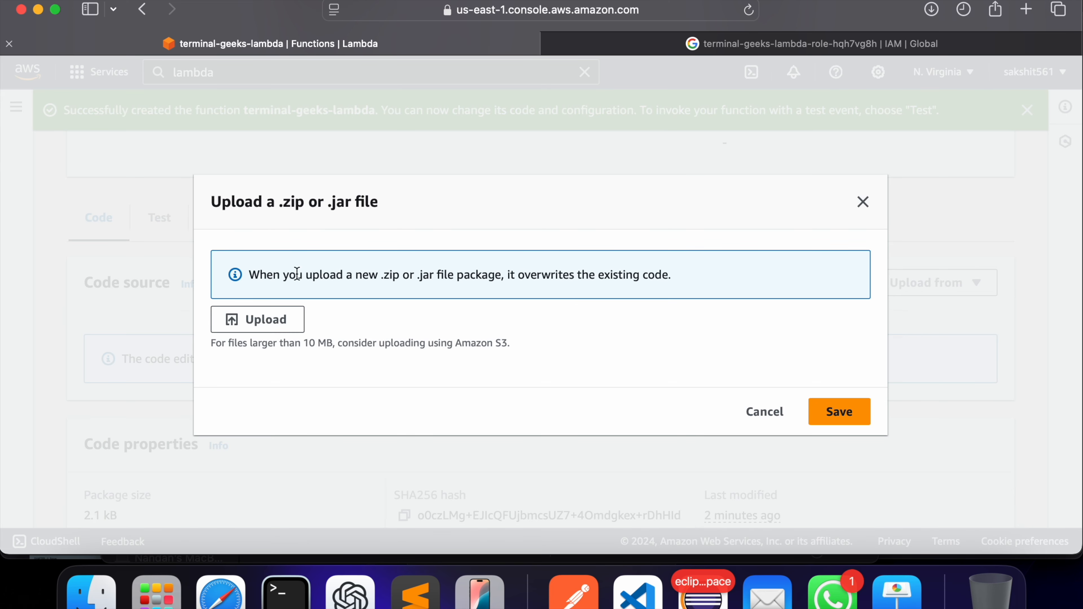
pyautogui.click(267, 323)
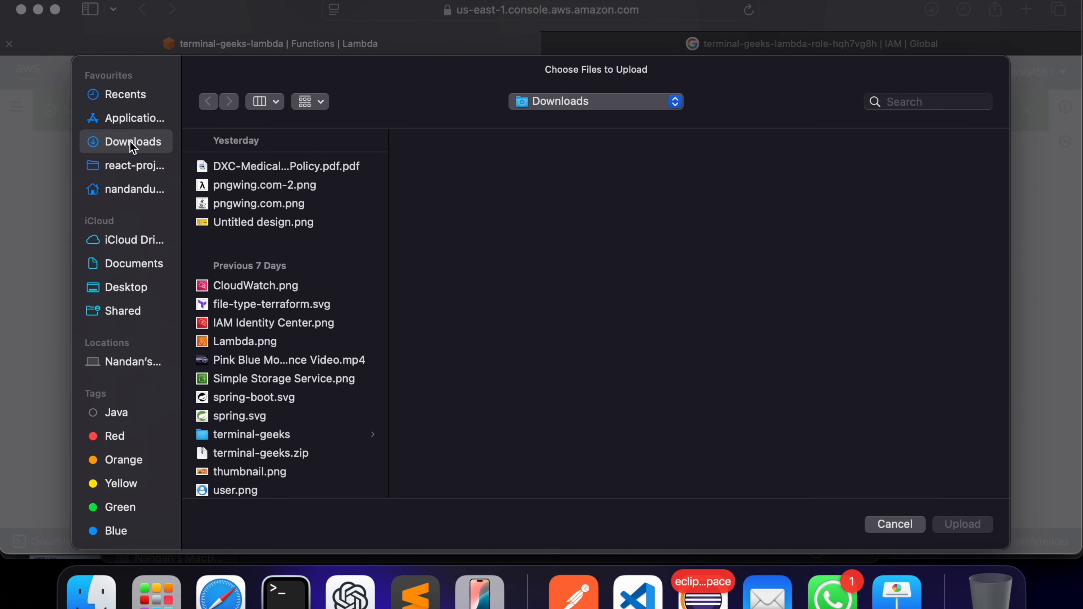
pyautogui.click(137, 189)
pyautogui.scroll(-2, 275, 414)
pyautogui.scroll(2, 275, 414)
pyautogui.click(260, 263)
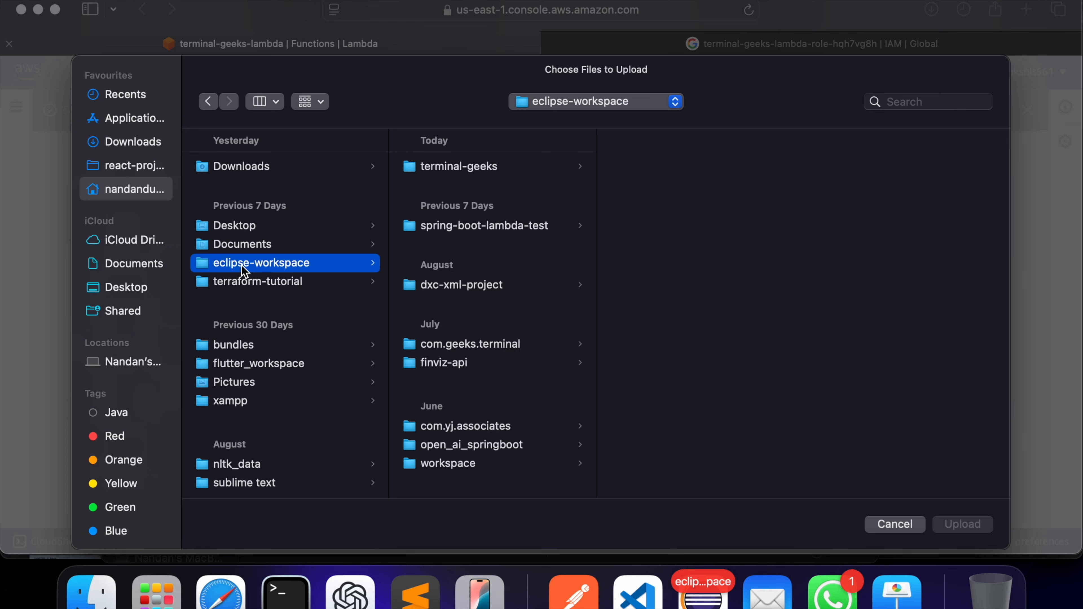
pyautogui.click(460, 173)
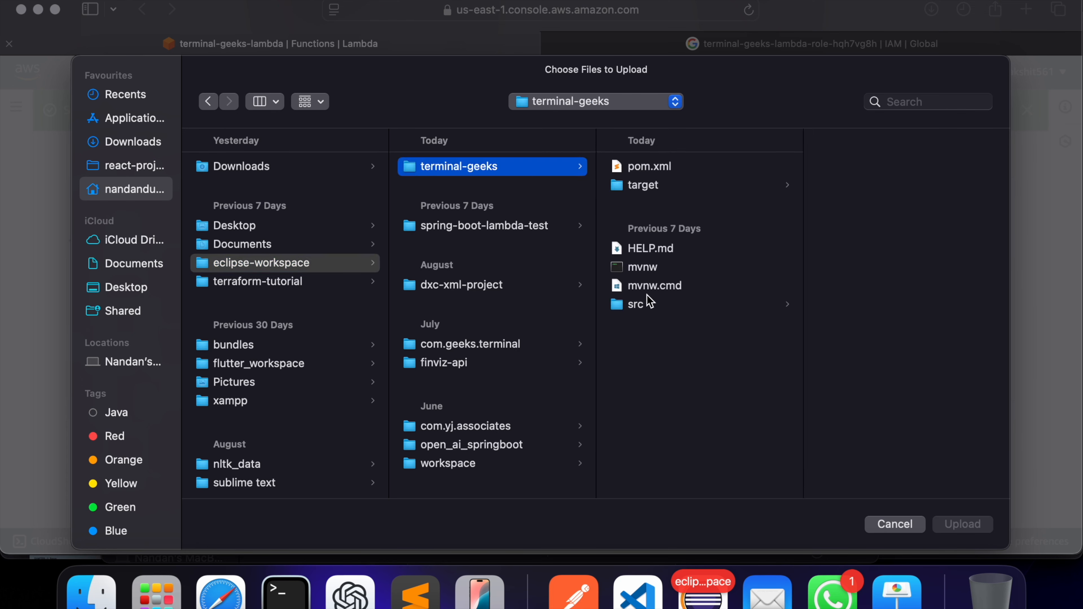
pyautogui.click(640, 305)
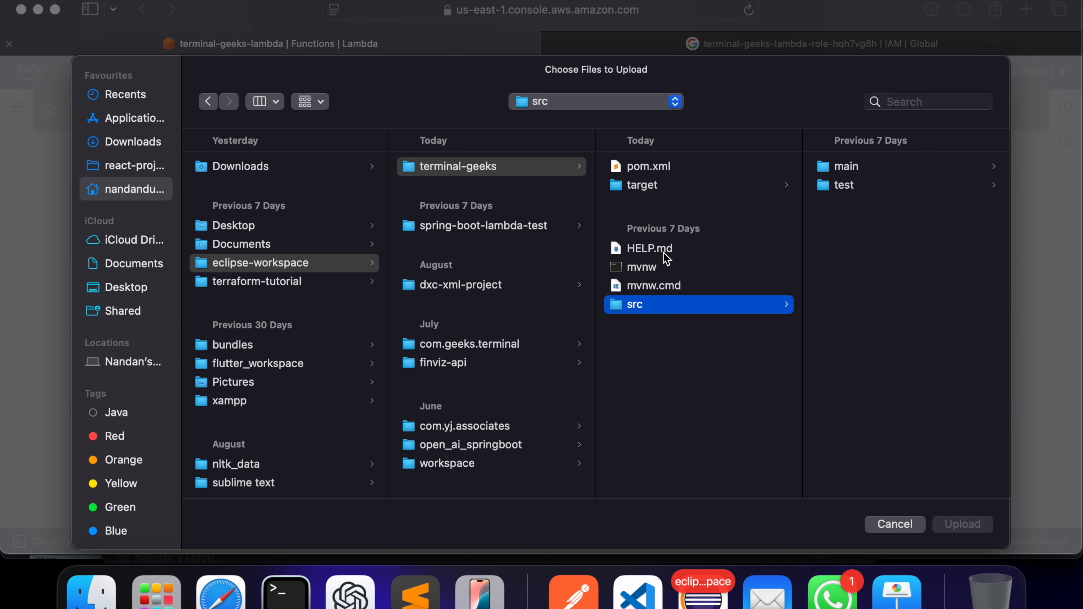
pyautogui.click(644, 189)
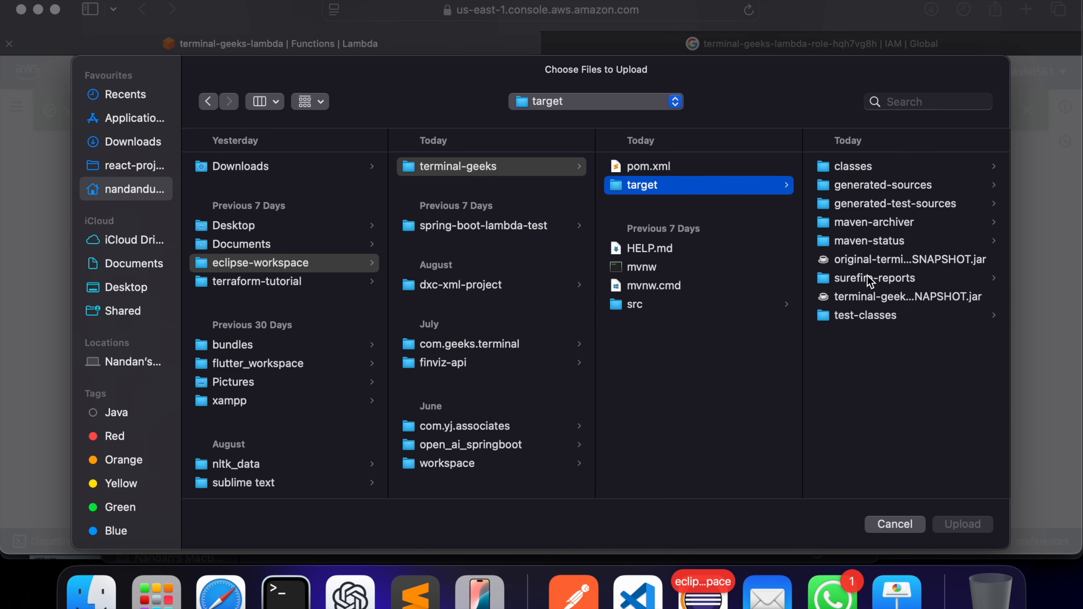
pyautogui.click(870, 297)
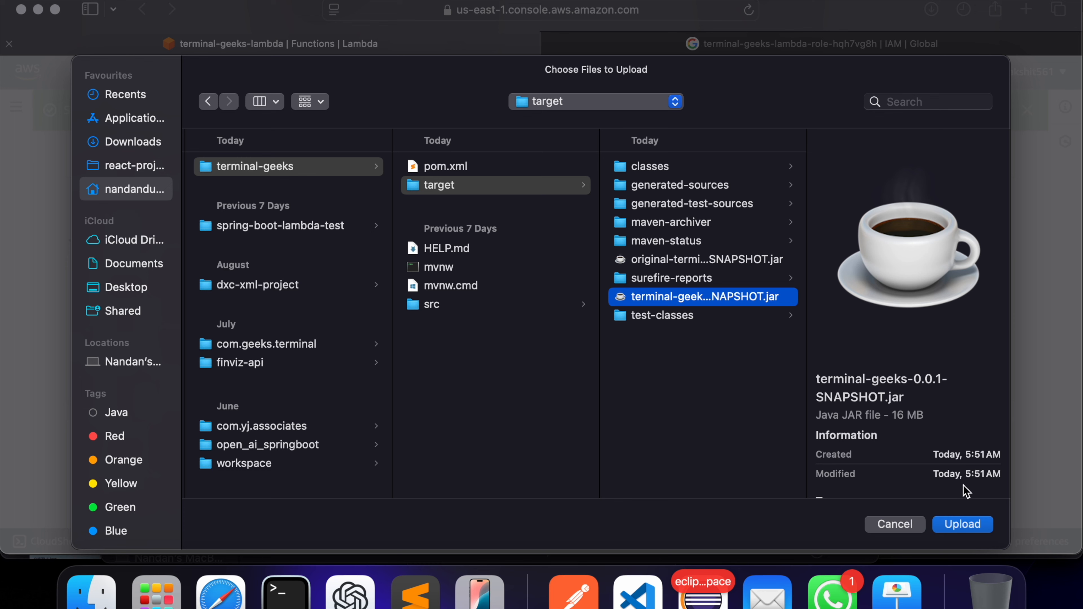
pyautogui.click(969, 529)
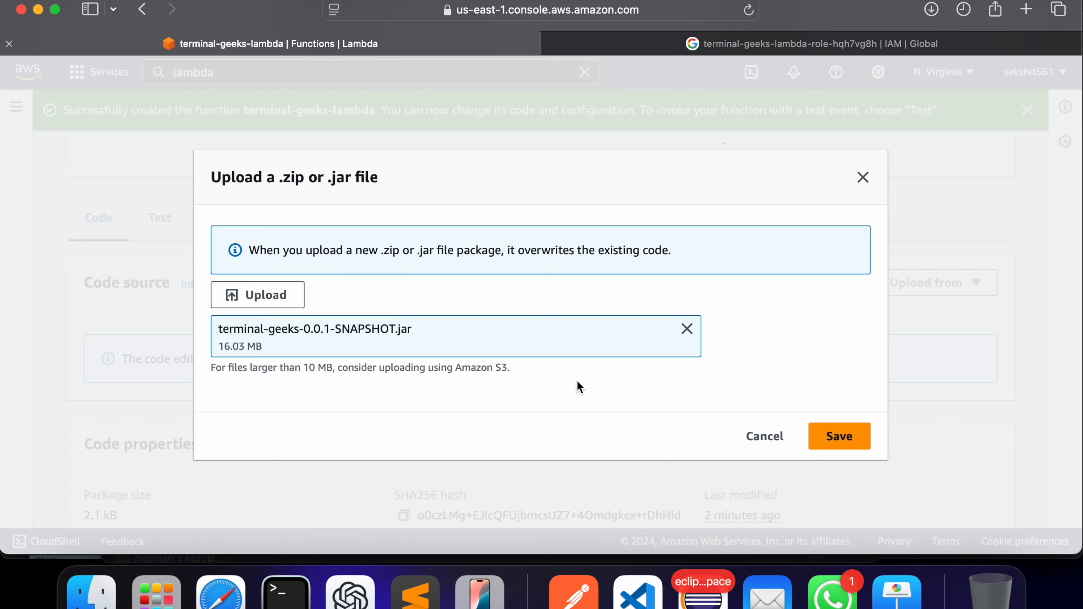
pyautogui.click(859, 441)
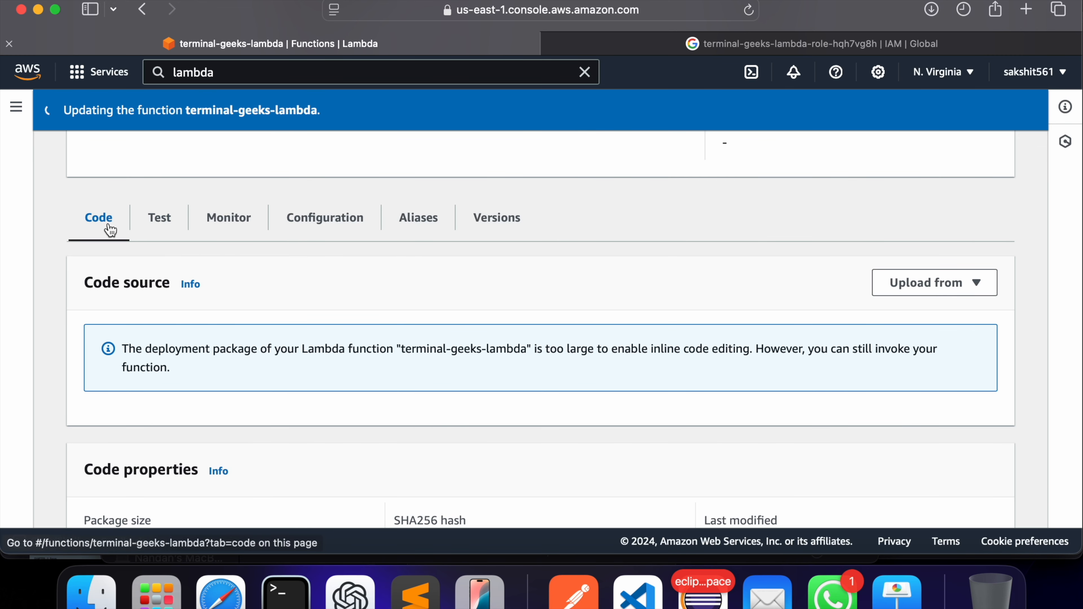
# - Search the AWS services for API Gateway and open its console in a separate browser tab
pyautogui.click(275, 72)
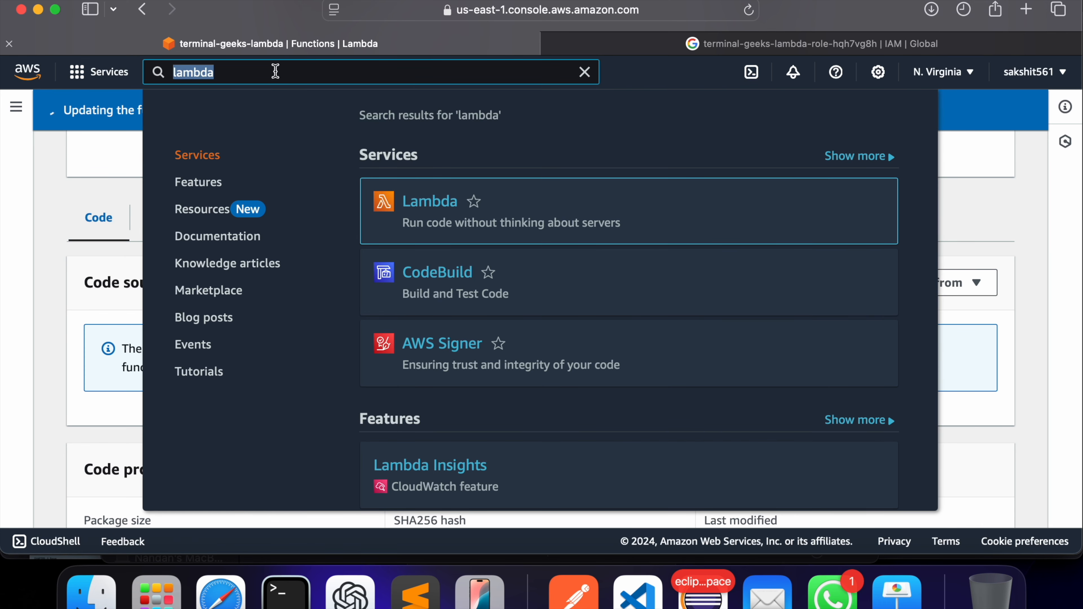
pyautogui.write('apig')
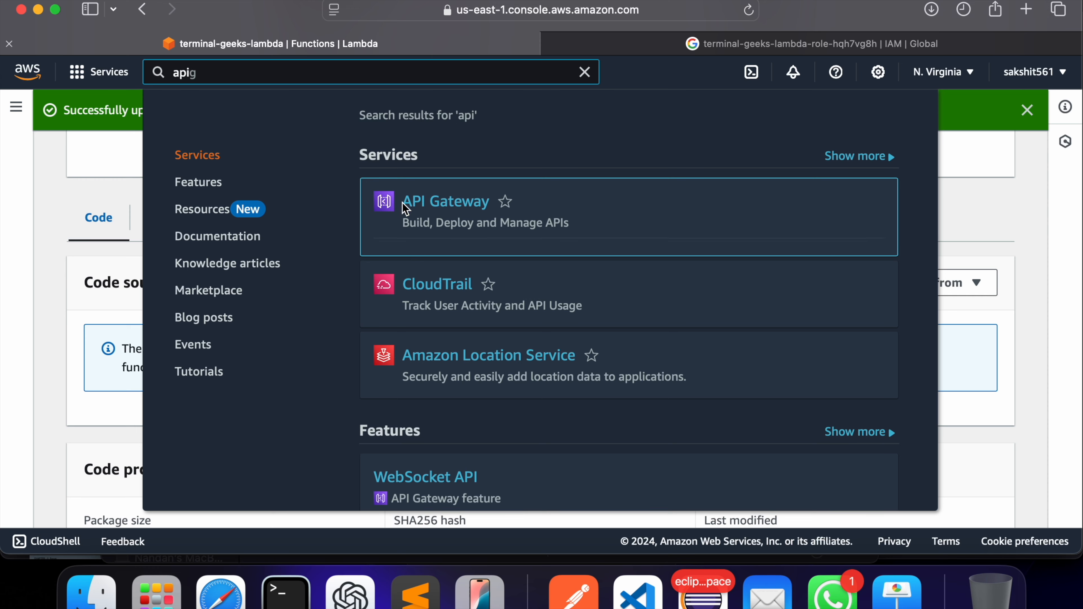
pyautogui.keyDown('super'); pyautogui.click(447, 209); pyautogui.keyUp('super')
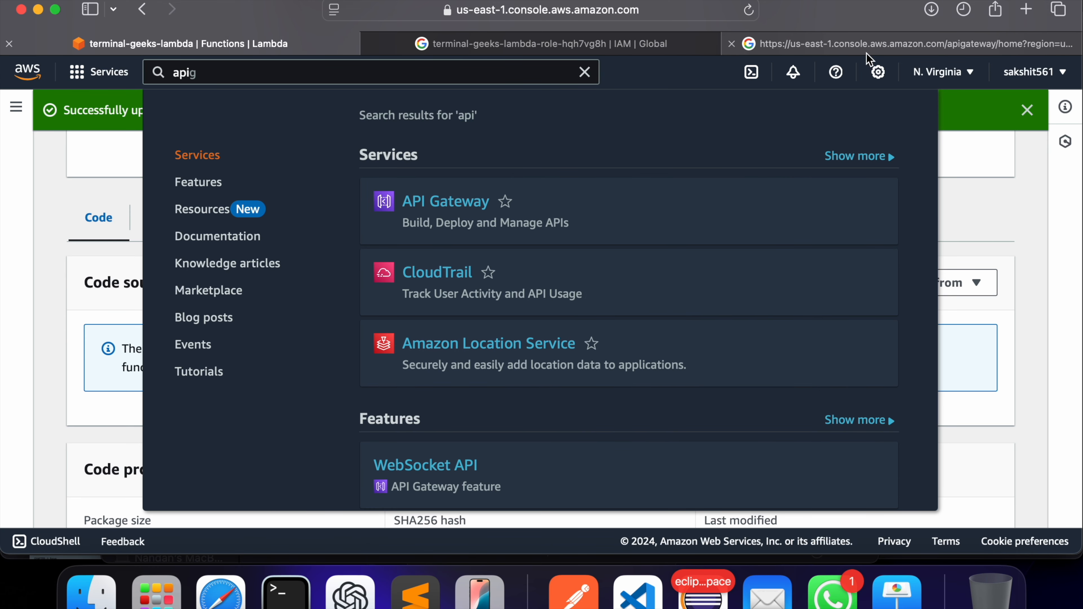
pyautogui.click(870, 46)
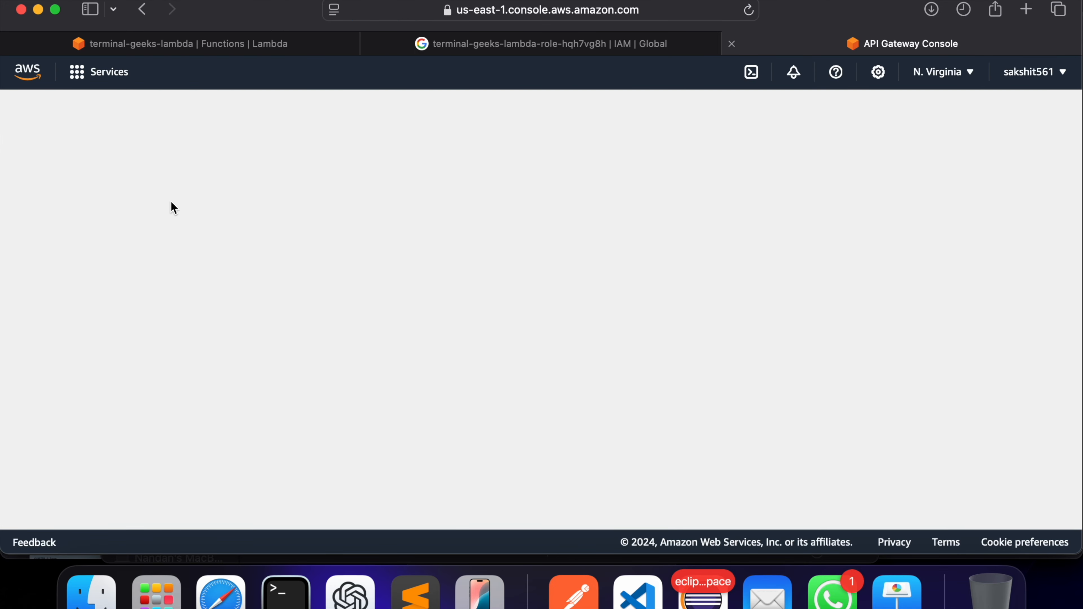
# - Look through the available API types and start building a public REST API
pyautogui.scroll(-6, 294, 452)
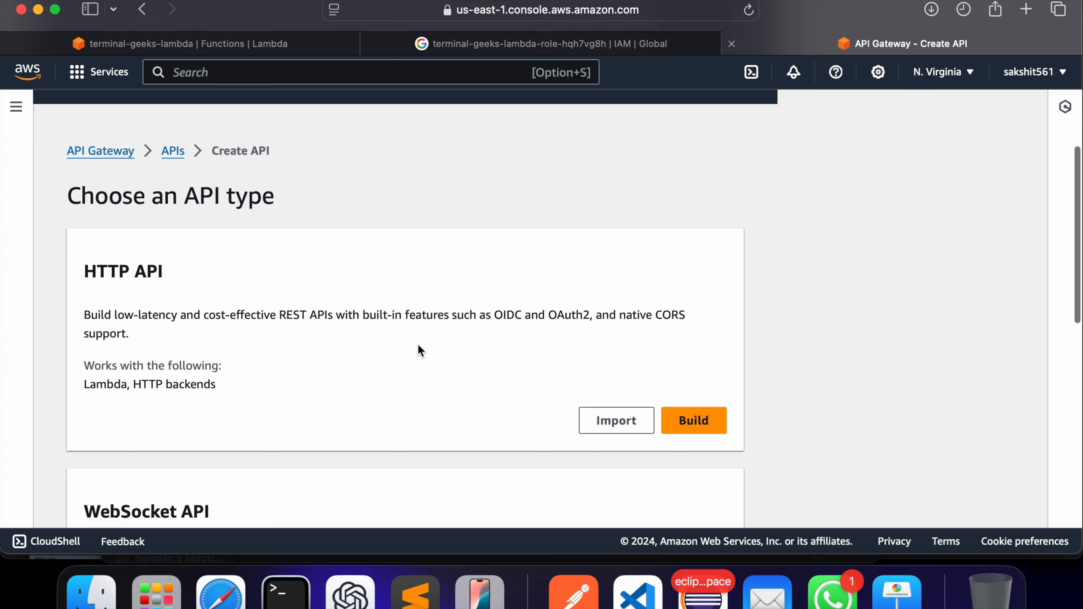
pyautogui.scroll(-3, 533, 410)
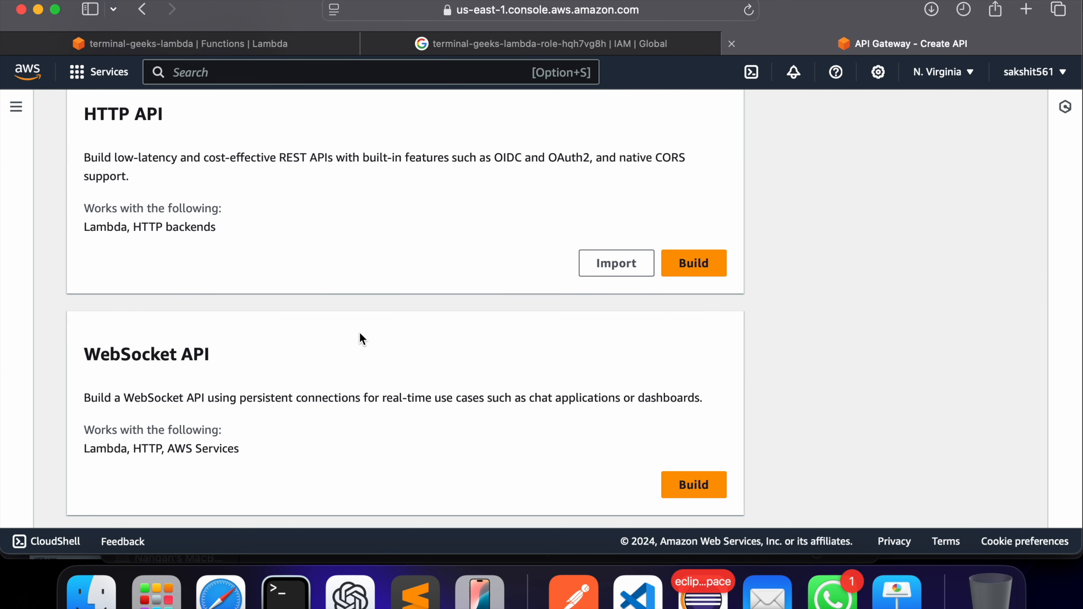
pyautogui.scroll(-10, 361, 338)
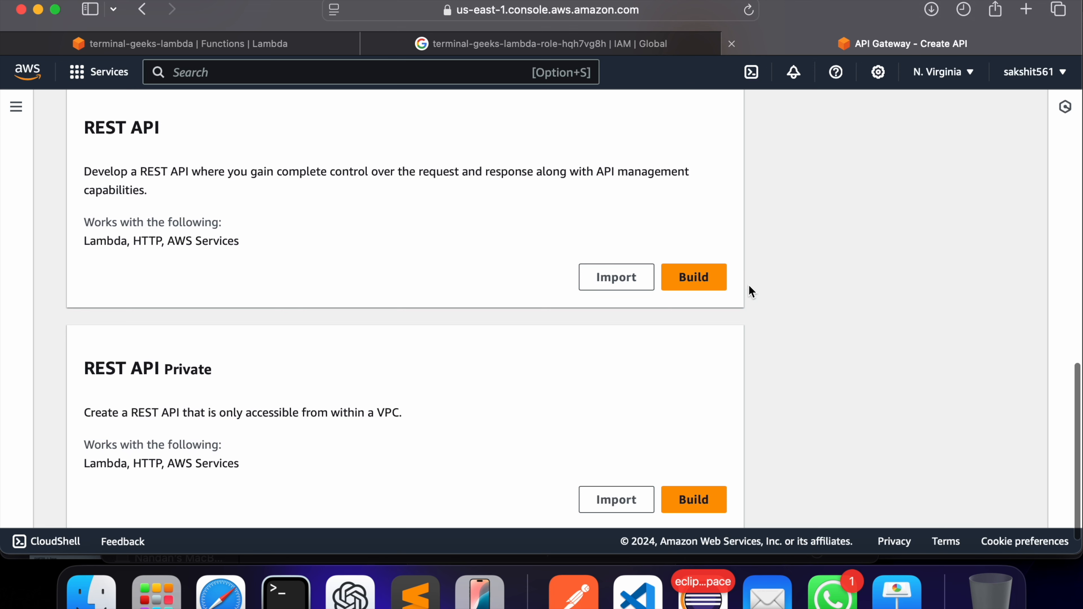
pyautogui.click(716, 283)
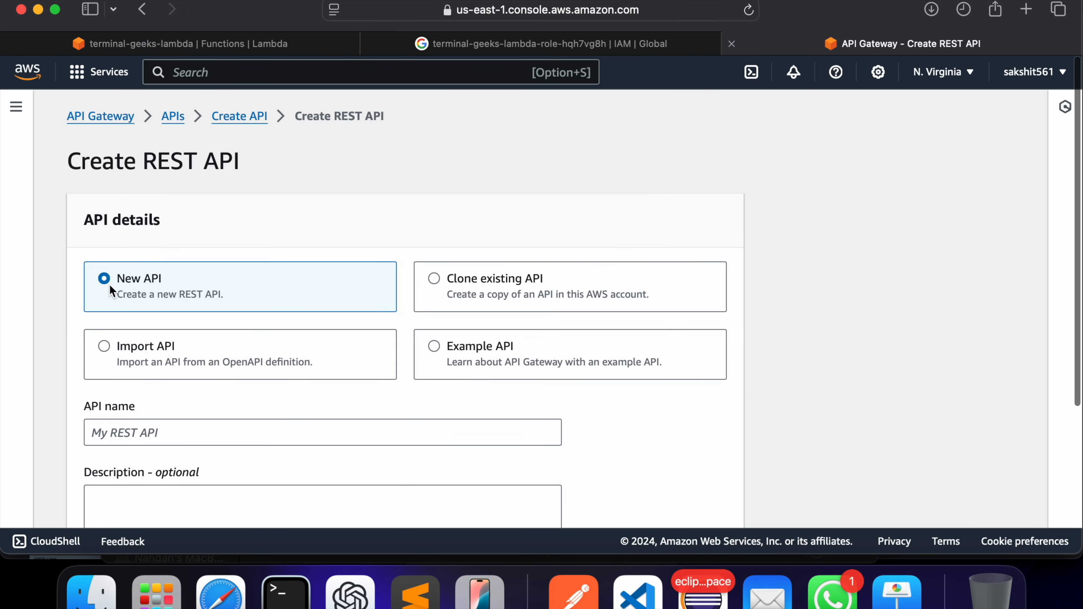
# - Name the new REST API terminal-geeks-api-gateway, keep the Regional endpoint type, and create it
pyautogui.click(192, 431)
pyautogui.write('terminal')
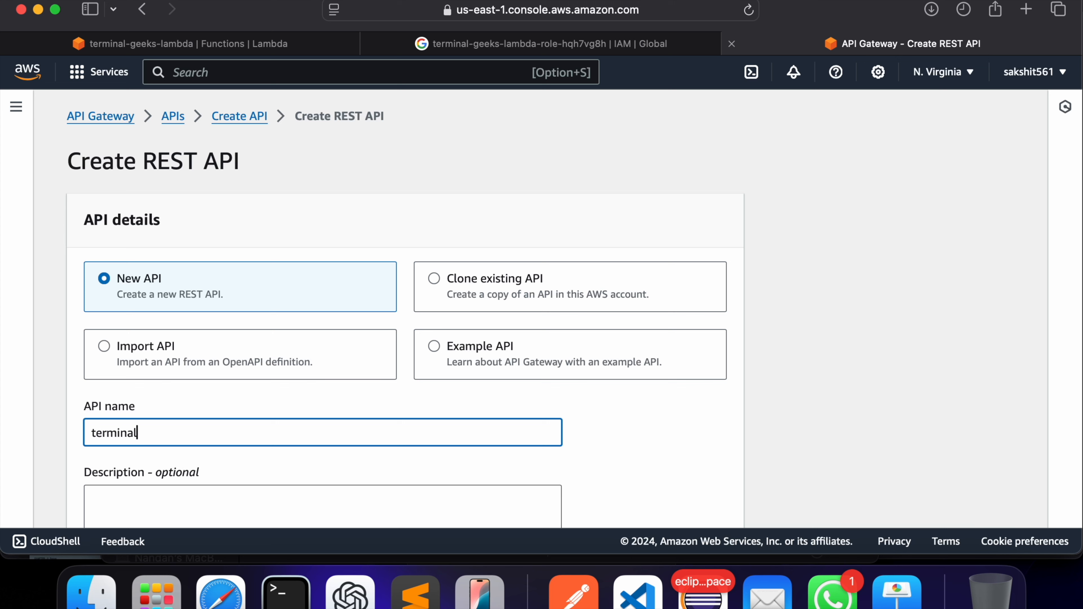
pyautogui.write('-geeks-api-gateway')
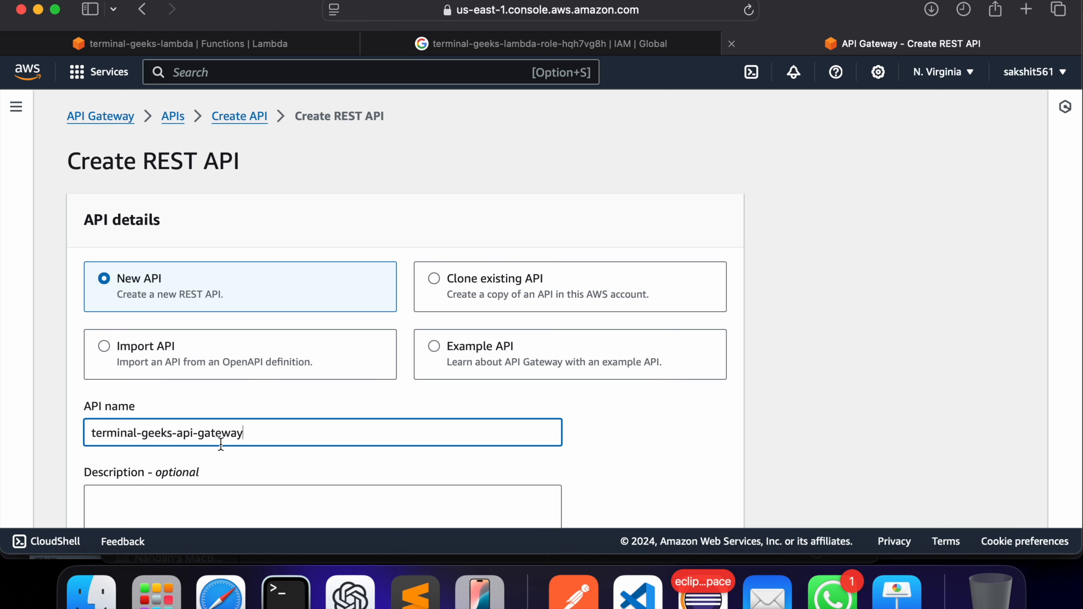
pyautogui.scroll(-5, 220, 442)
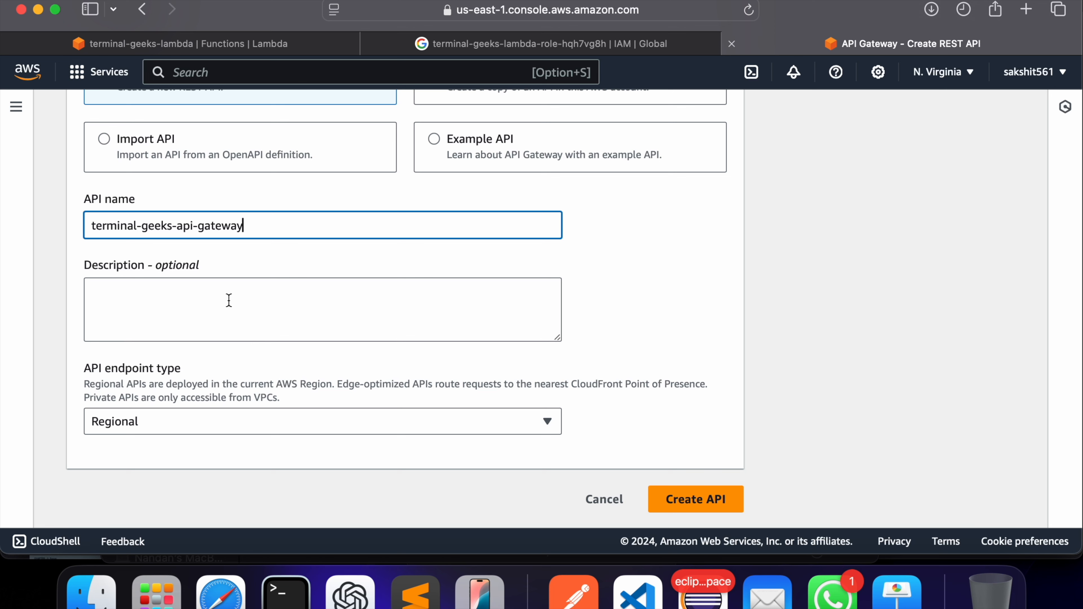
pyautogui.click(701, 495)
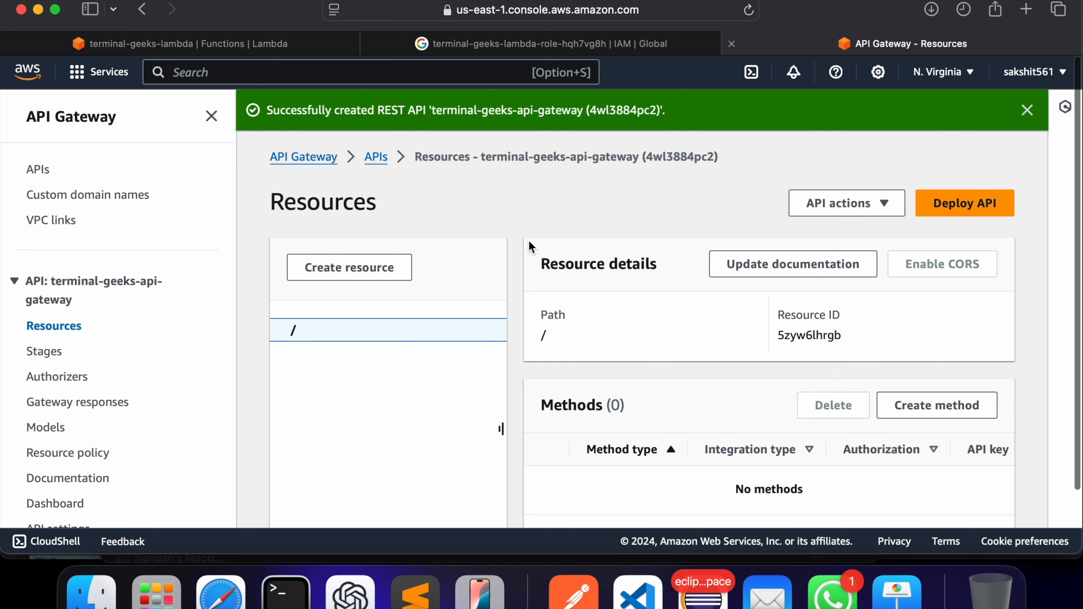
# - Start a new resource under the root path, keep the proxy resource option off, and name it {resource-id+}
pyautogui.scroll(-2, 516, 331)
pyautogui.click(365, 203)
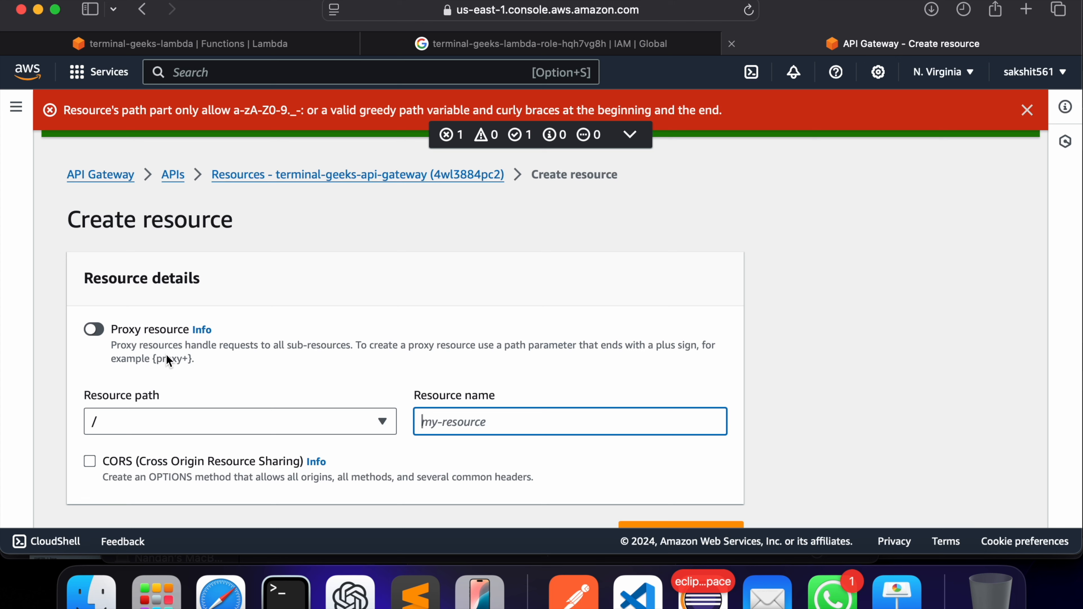
pyautogui.click(98, 330)
pyautogui.click(98, 329)
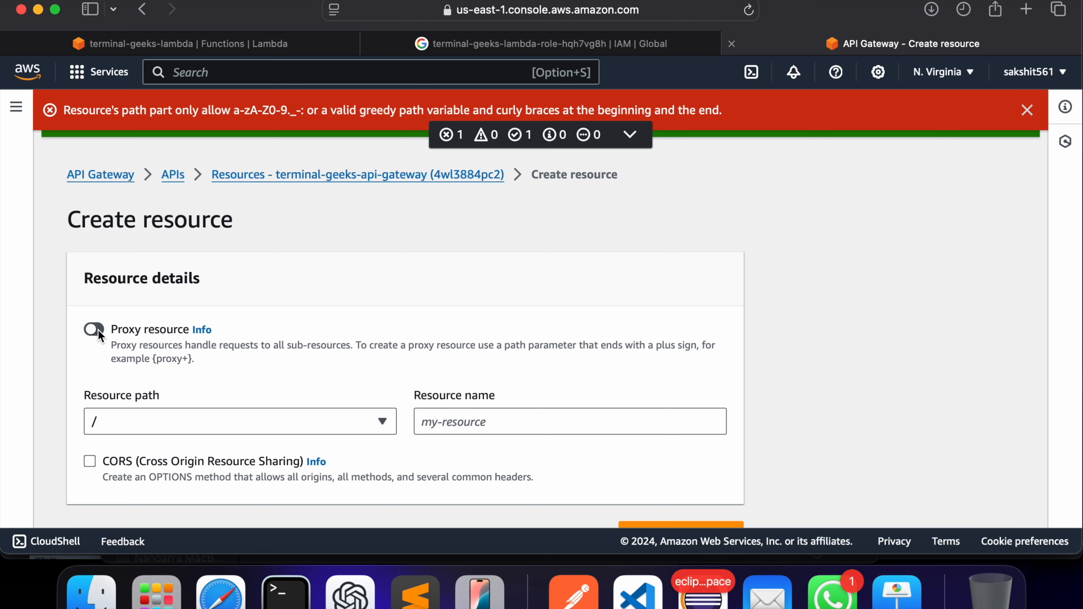
pyautogui.click(485, 424)
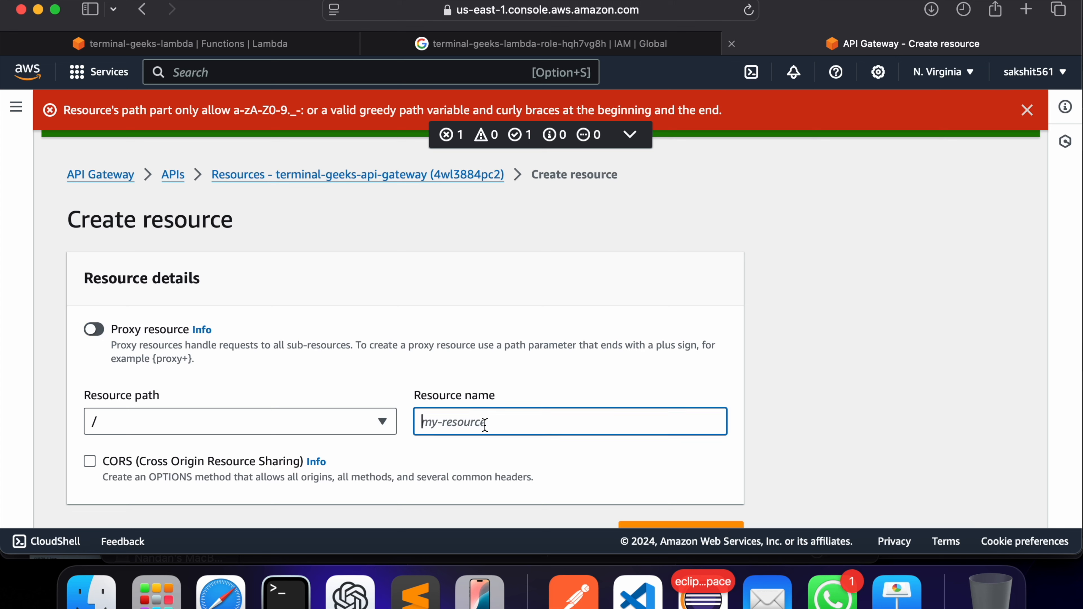
pyautogui.write('{resource-id+}')
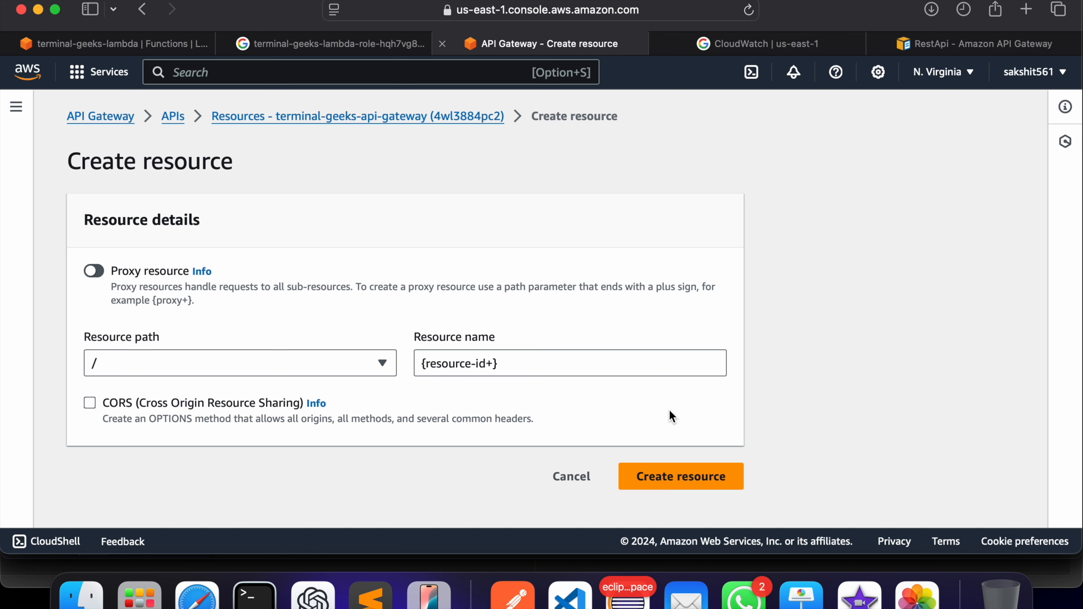
# - Switch to Eclipse and change the GetMapping path in TerminalGeeksController.java to "/{abc}/test" to illustrate a path variable
pyautogui.click(627, 596)
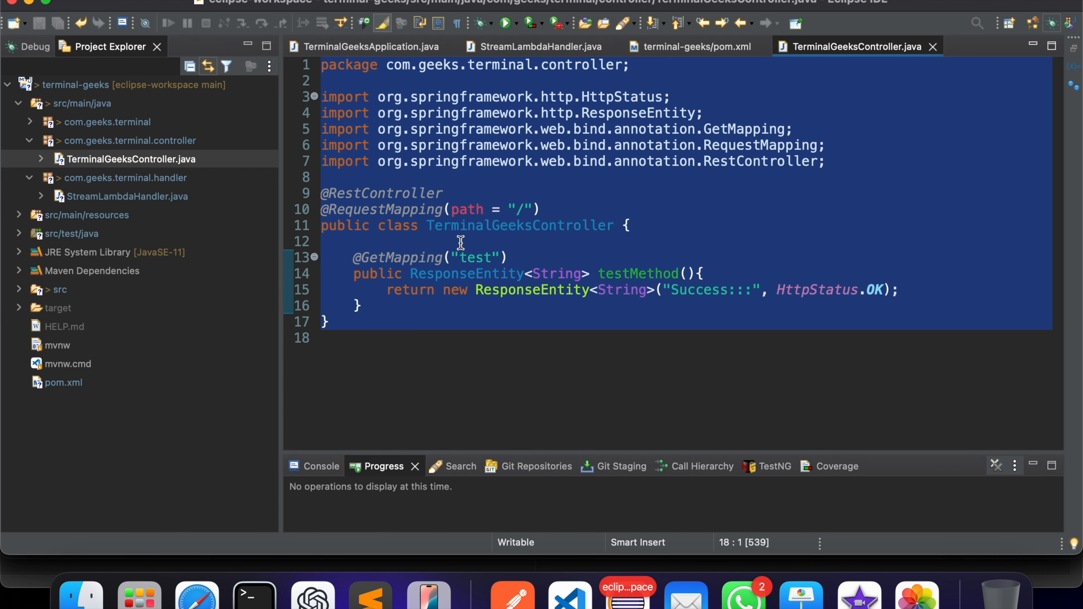
pyautogui.click(460, 257)
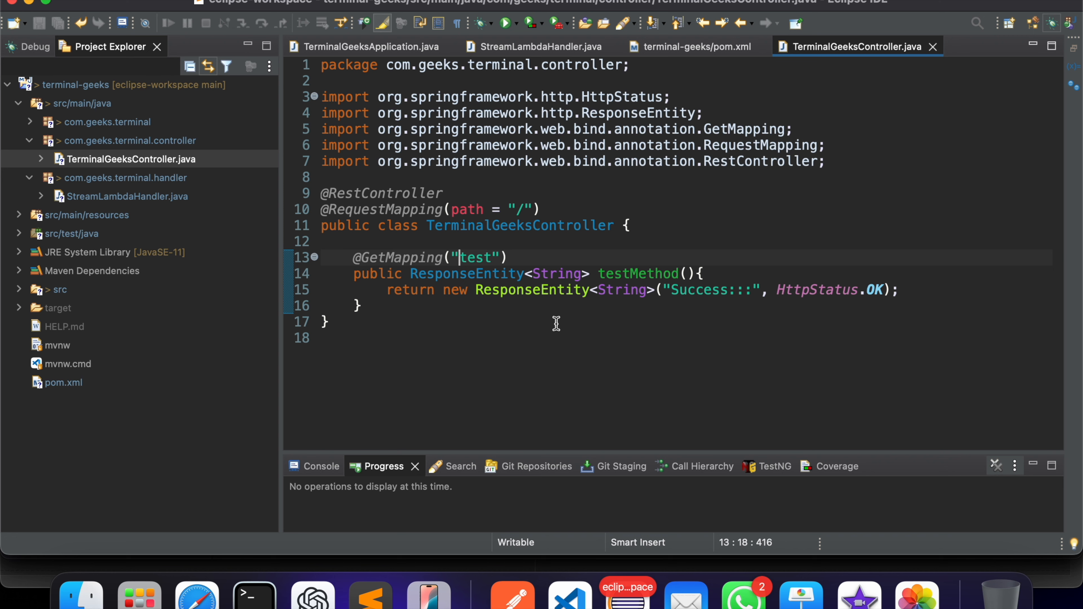
pyautogui.write('/')
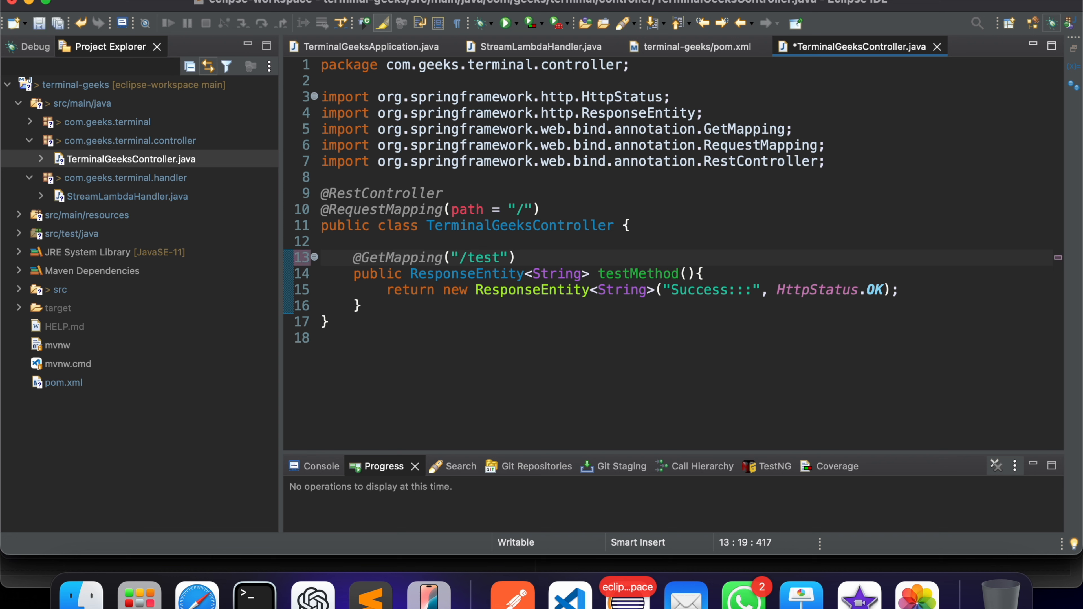
pyautogui.write('{')
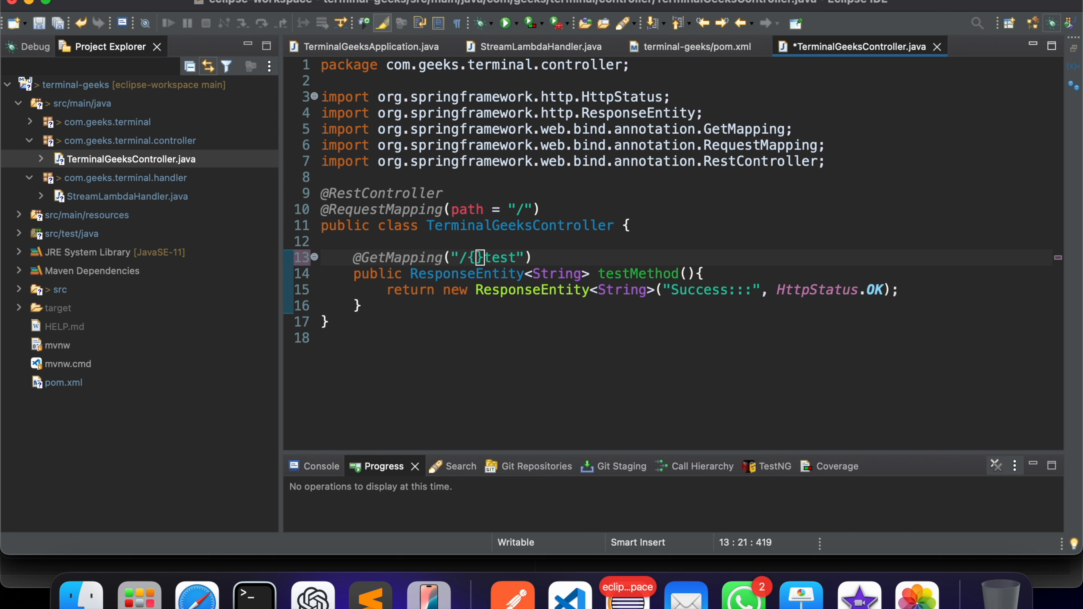
pyautogui.write('abc}')
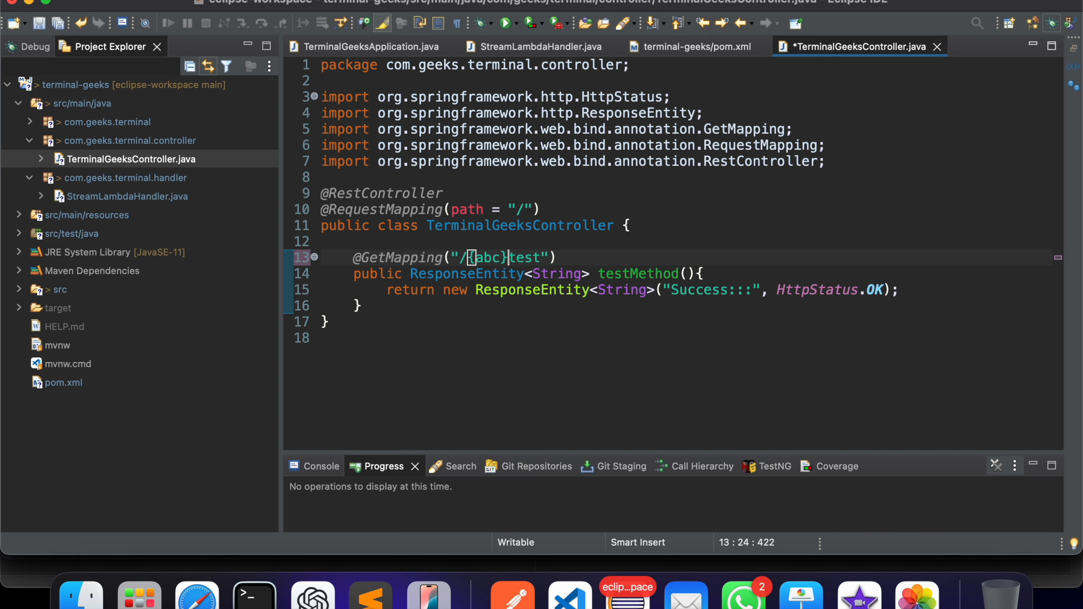
pyautogui.write('/')
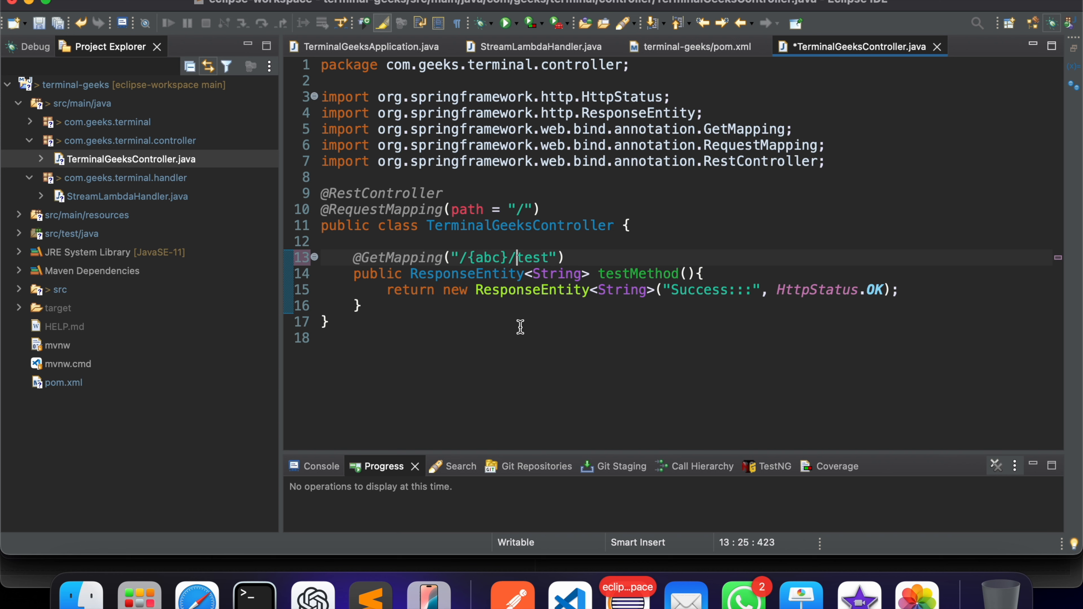
# - Compare the {abc} path variable in the controller with the {resource-id+} resource name in the API Gateway form
pyautogui.moveTo(471, 255); pyautogui.dragTo(510, 257)
pyautogui.press('super+Tab')
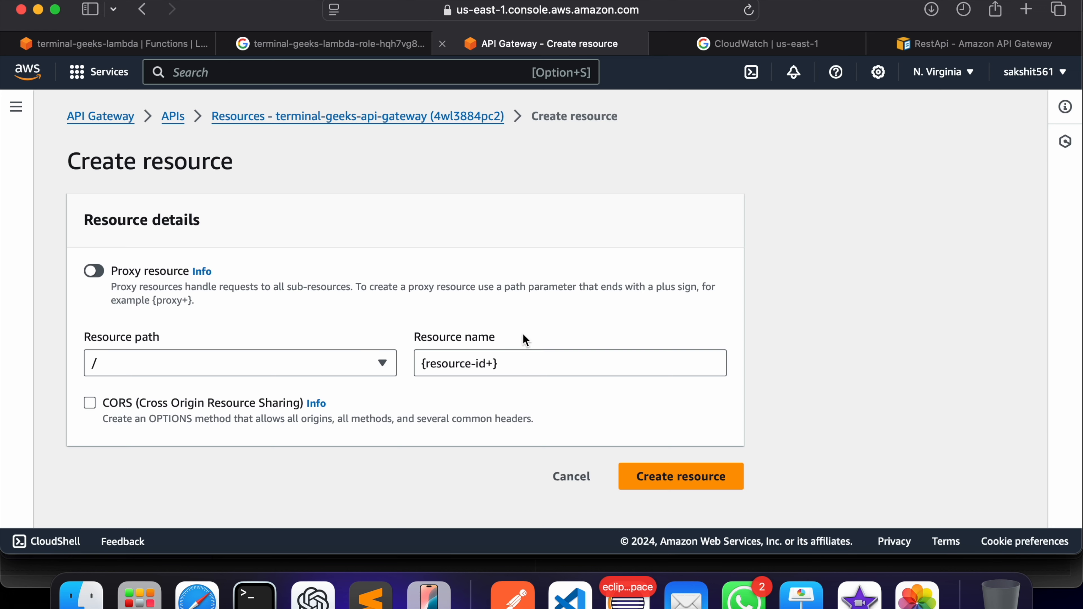
pyautogui.moveTo(509, 363); pyautogui.dragTo(420, 362)
pyautogui.press('super+Tab')
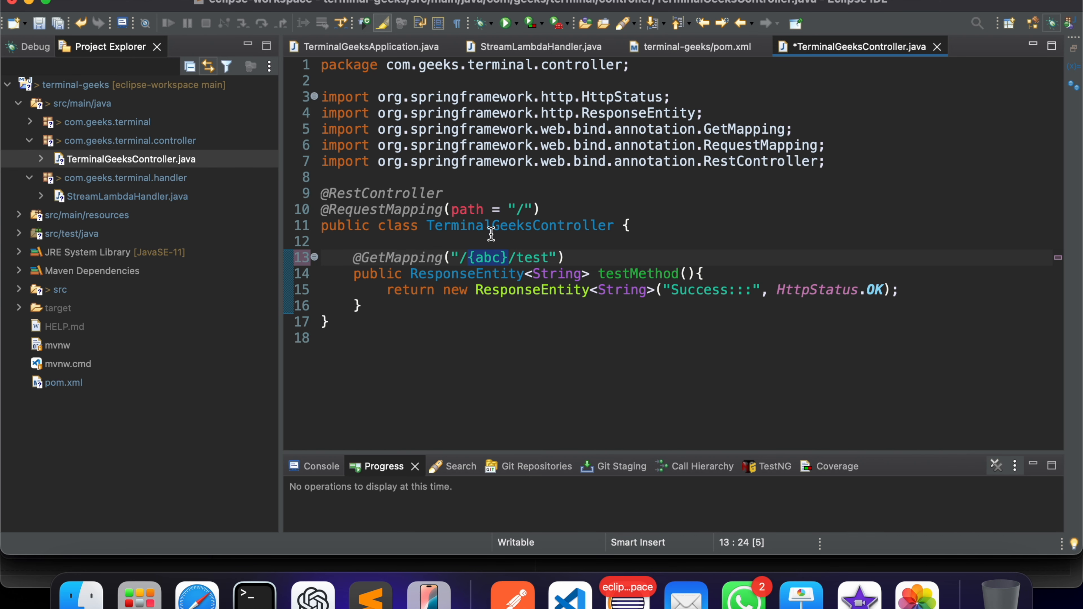
# - Remove the /{abc}/ prefix from the controller's GetMapping path, then return to the API Gateway form and highlight the resource name
pyautogui.press('BackSpace')
pyautogui.press('BackSpace')
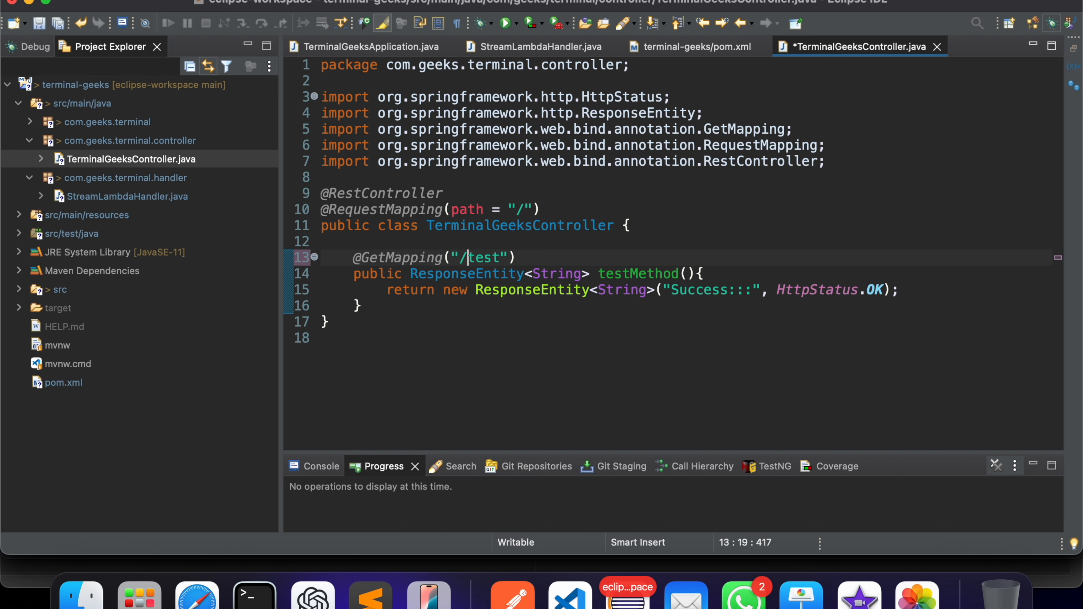
pyautogui.press('BackSpace')
pyautogui.press('super+Tab')
pyautogui.moveTo(513, 363); pyautogui.dragTo(422, 362)
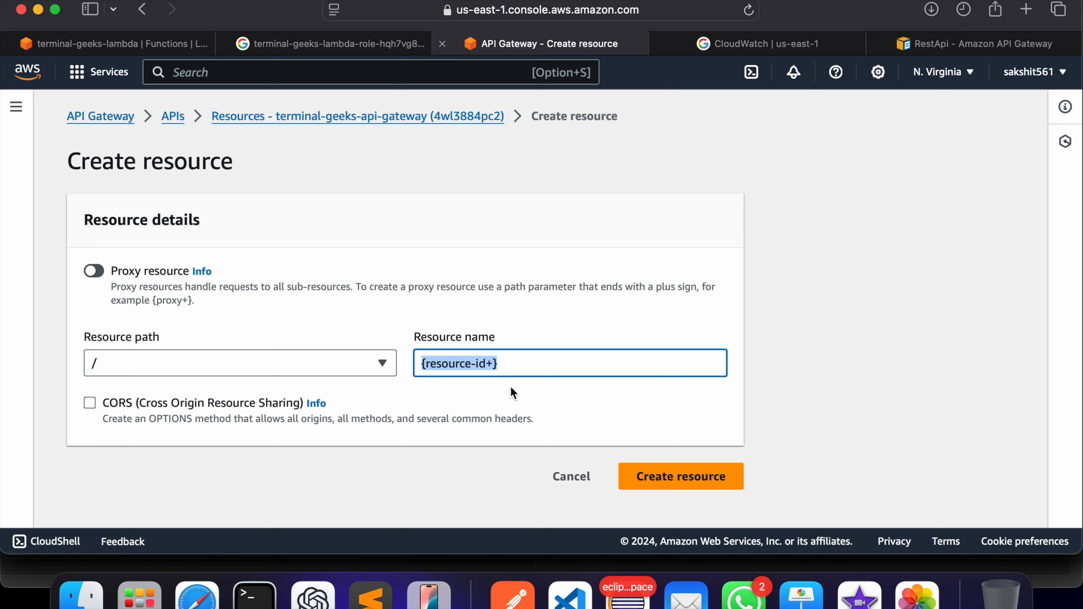
# - Create the {resource-id+} resource under the root path with CORS left off
pyautogui.click(582, 352)
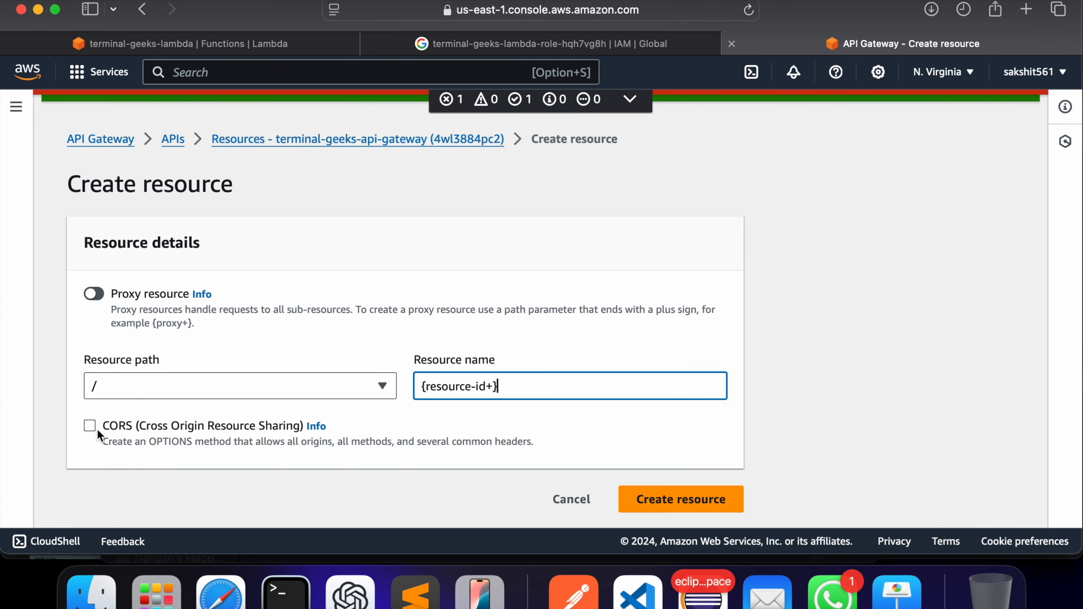
pyautogui.click(89, 426)
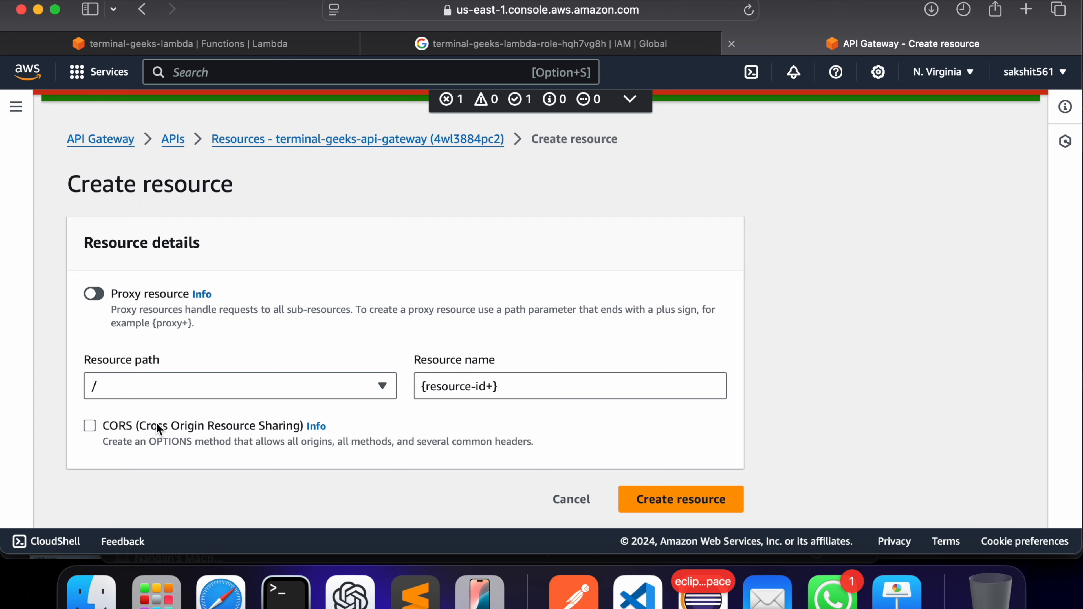
pyautogui.click(708, 494)
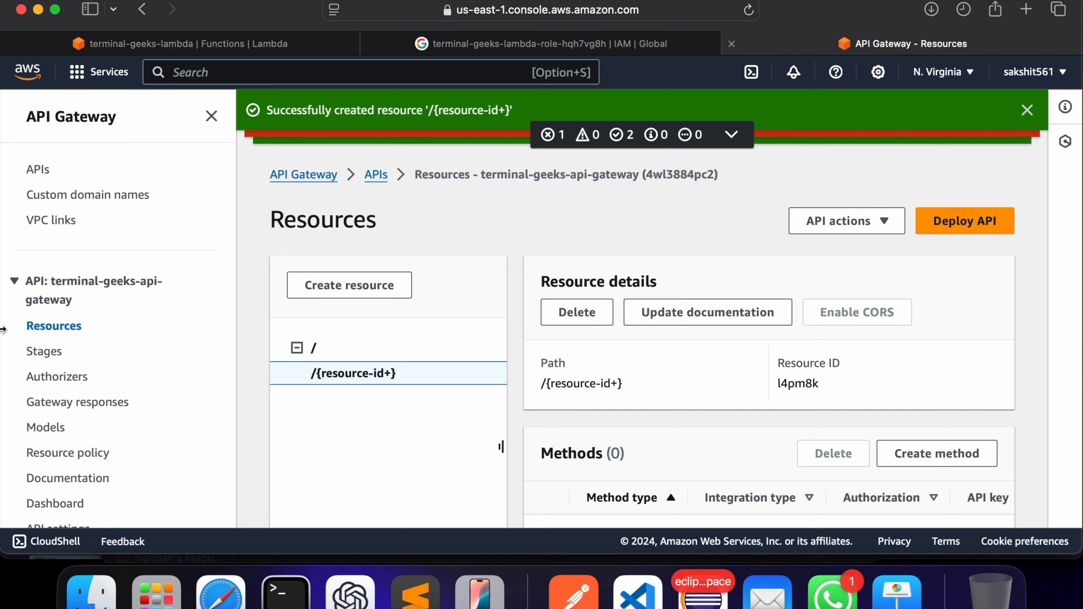
# - Try to deploy the API to a new stage named dev
pyautogui.click(55, 353)
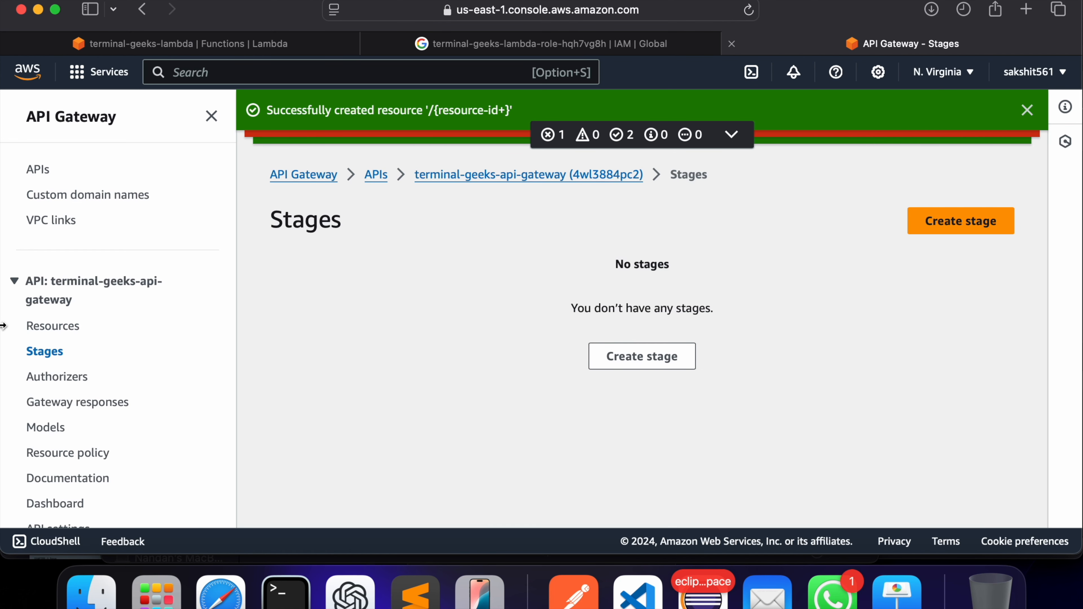
pyautogui.click(46, 328)
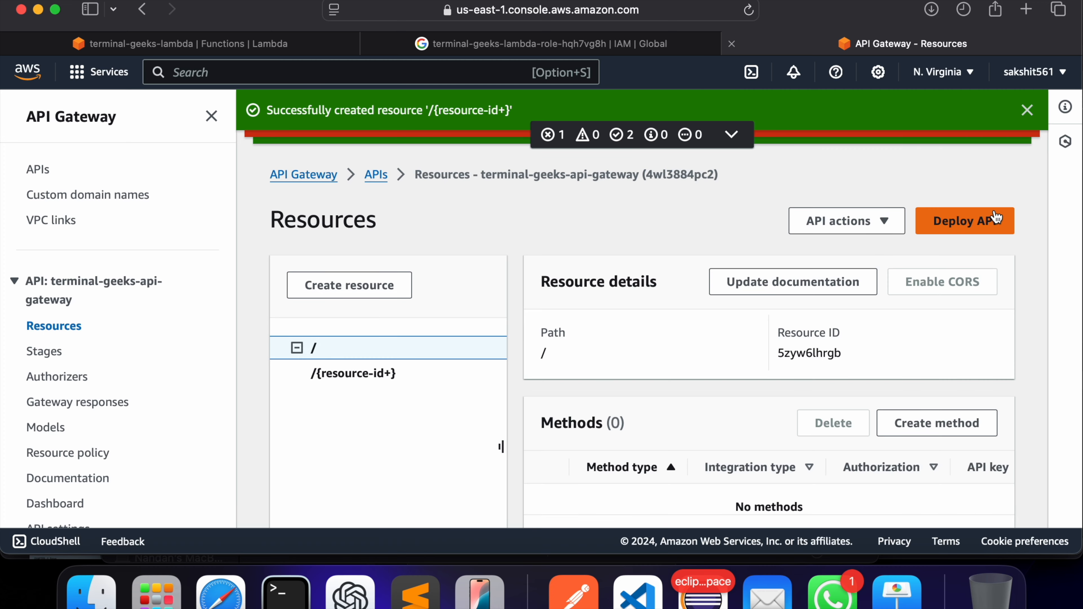
pyautogui.click(995, 218)
pyautogui.click(494, 299)
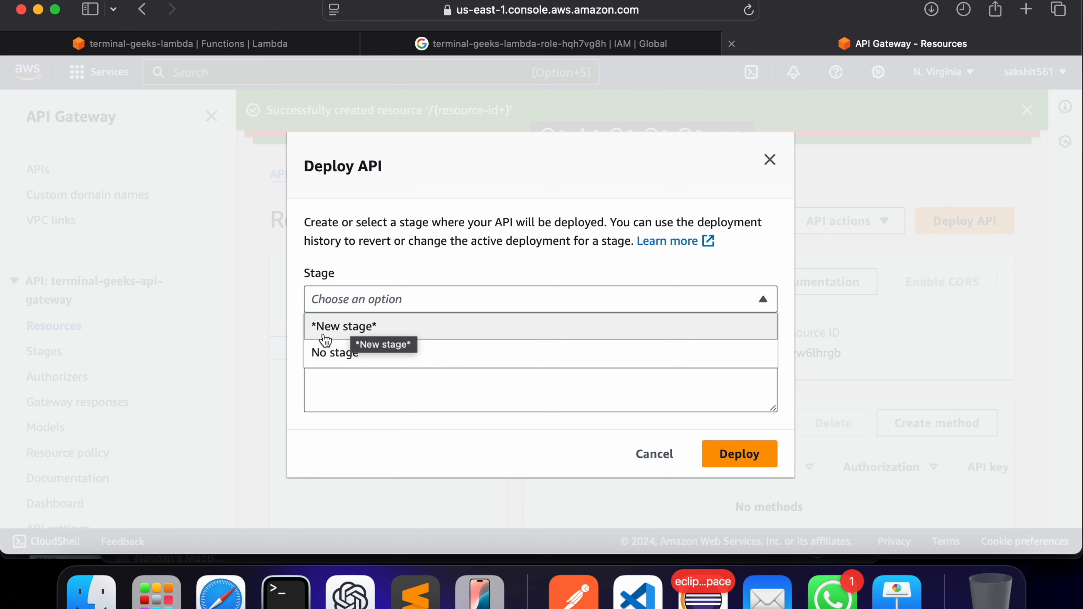
pyautogui.click(339, 327)
pyautogui.click(383, 296)
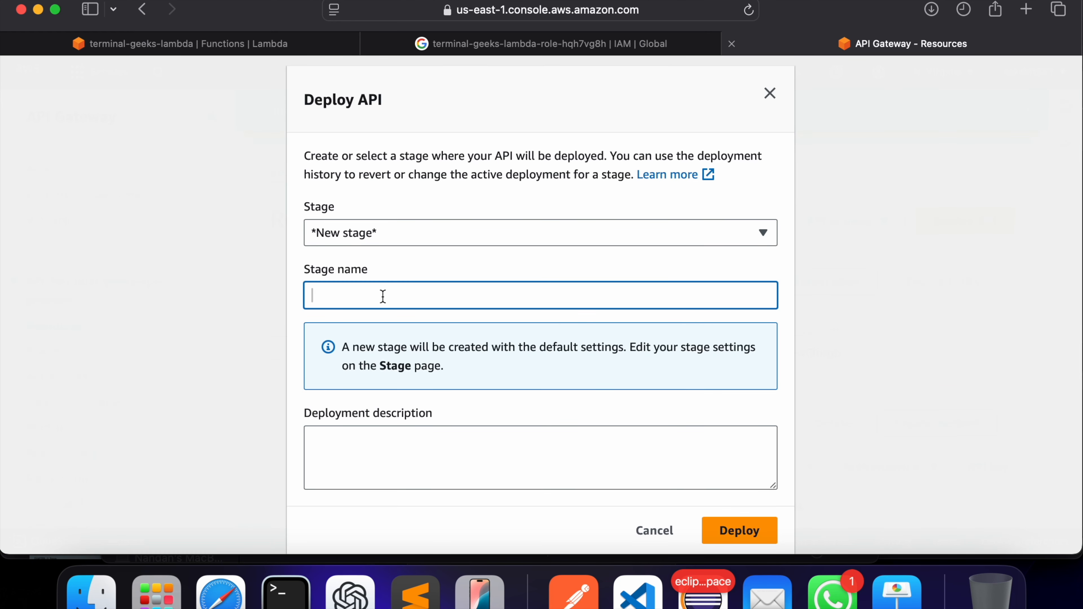
pyautogui.write('te')
pyautogui.press('BackSpace')
pyautogui.press('BackSpace')
pyautogui.write('dev')
pyautogui.scroll(-1, 754, 437)
pyautogui.click(757, 518)
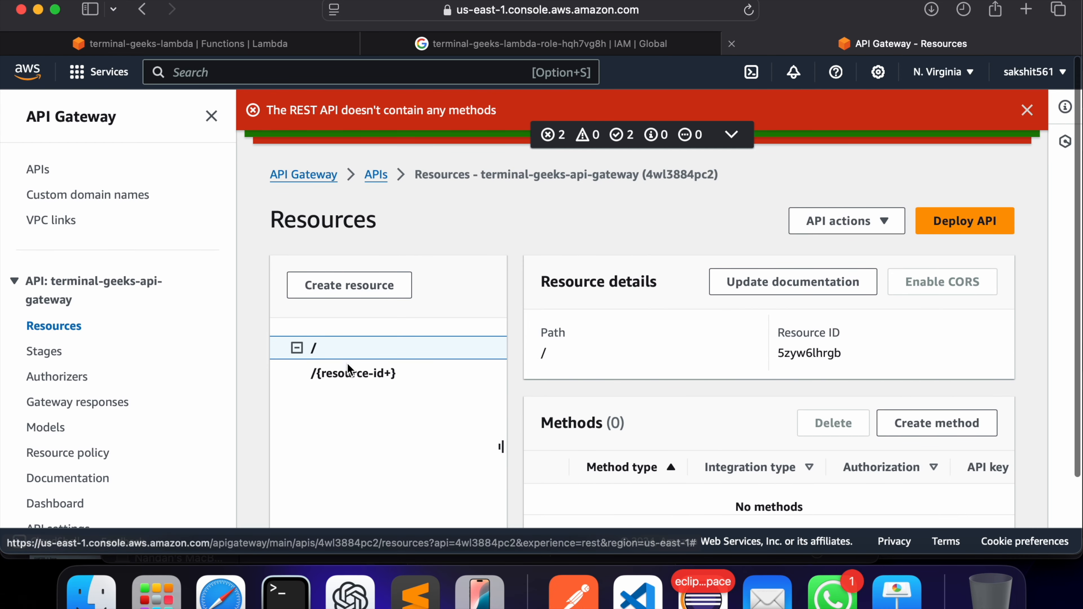
# - Start a new method on the /{resource-id+} resource and set its method type to GET
pyautogui.click(351, 375)
pyautogui.scroll(-3, 580, 416)
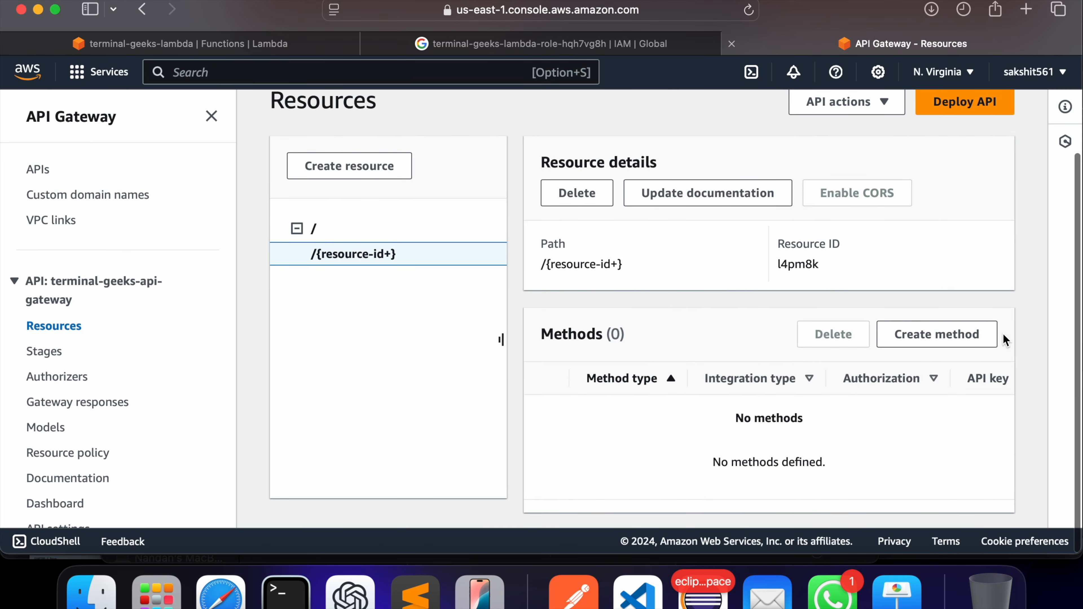
pyautogui.click(932, 337)
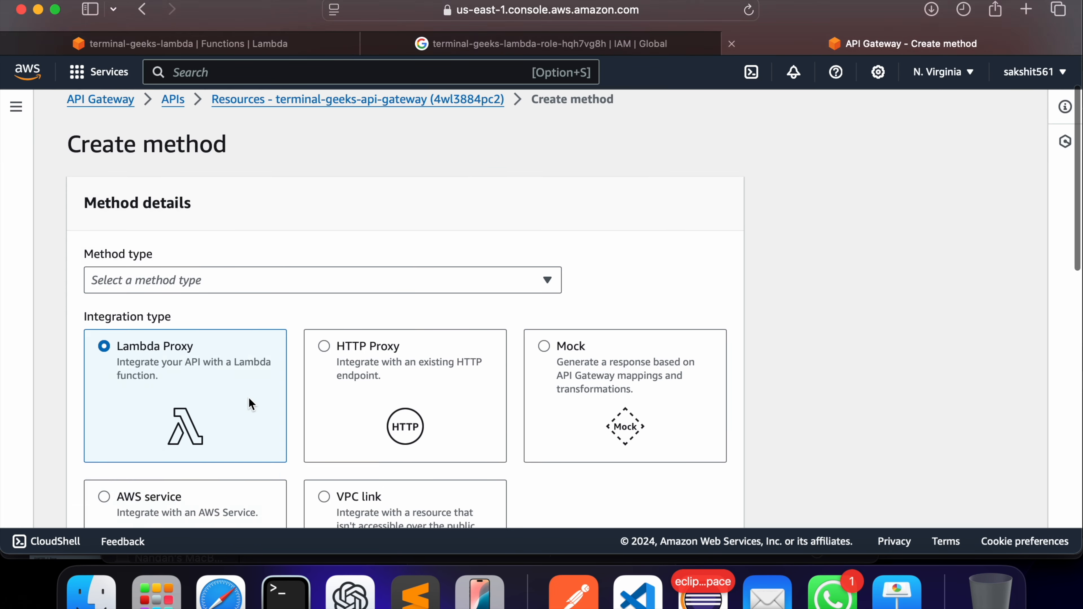
pyautogui.scroll(-2, 249, 401)
pyautogui.click(327, 213)
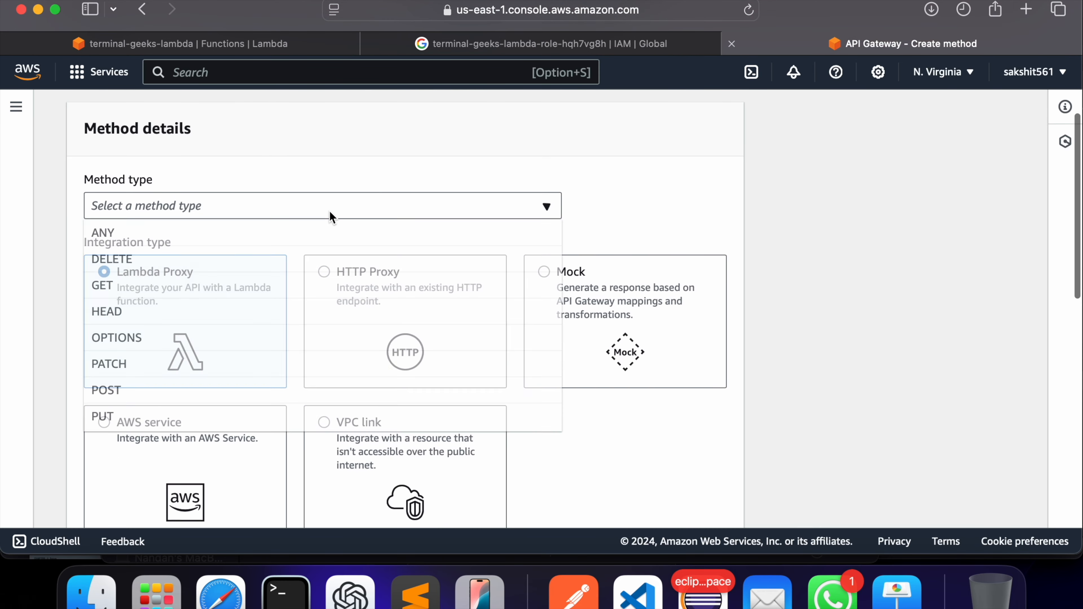
pyautogui.click(119, 283)
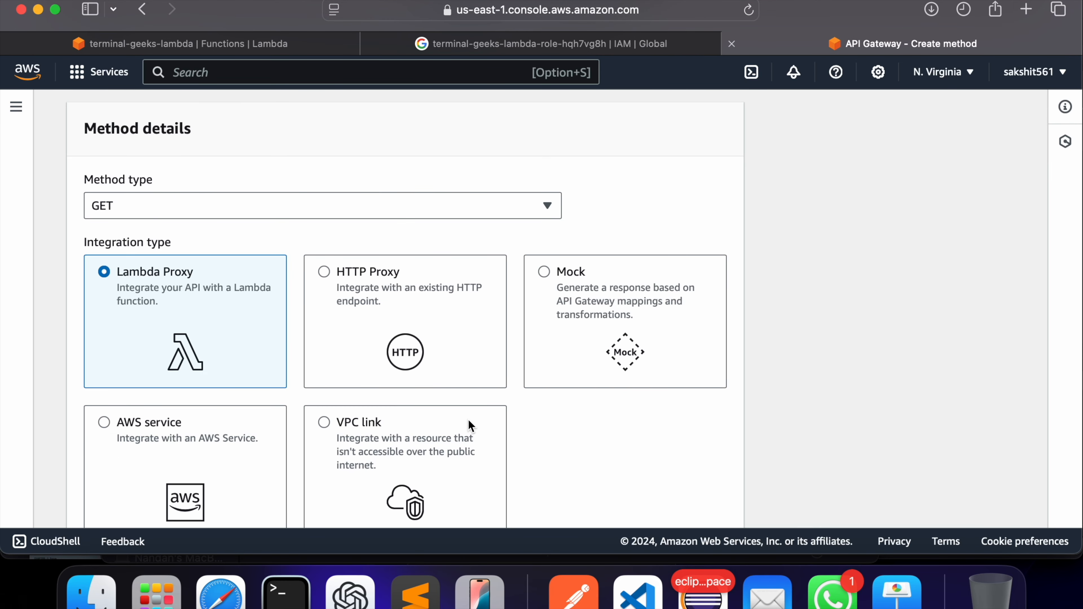
# - Keep Lambda Proxy integration and choose the terminal-geeks-lambda function in us-east-1 for the GET method
pyautogui.scroll(-2, 511, 427)
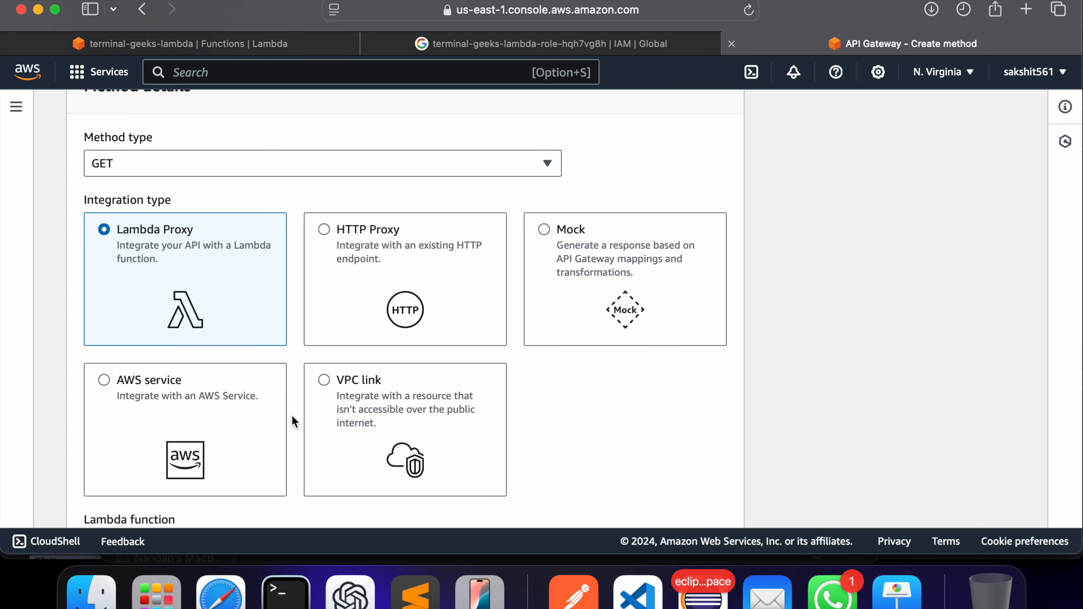
pyautogui.scroll(-3, 321, 429)
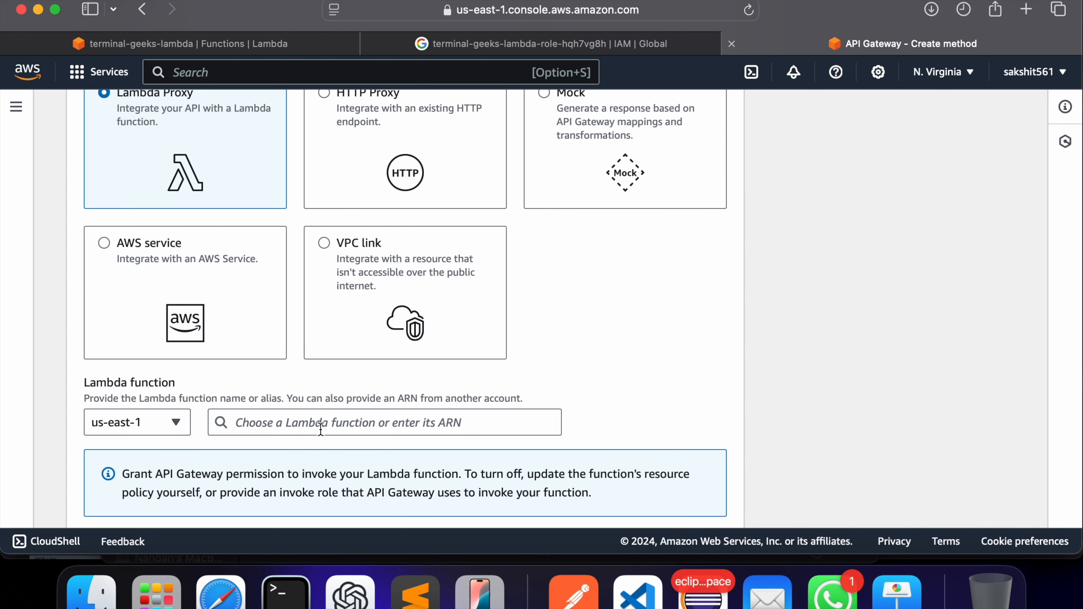
pyautogui.click(283, 430)
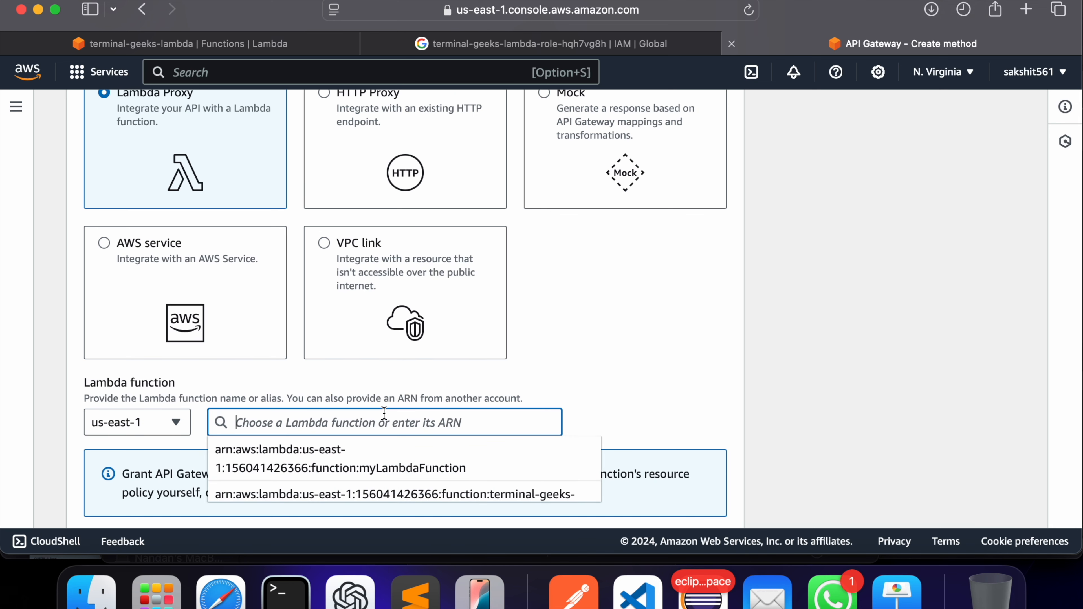
pyautogui.scroll(-2, 384, 413)
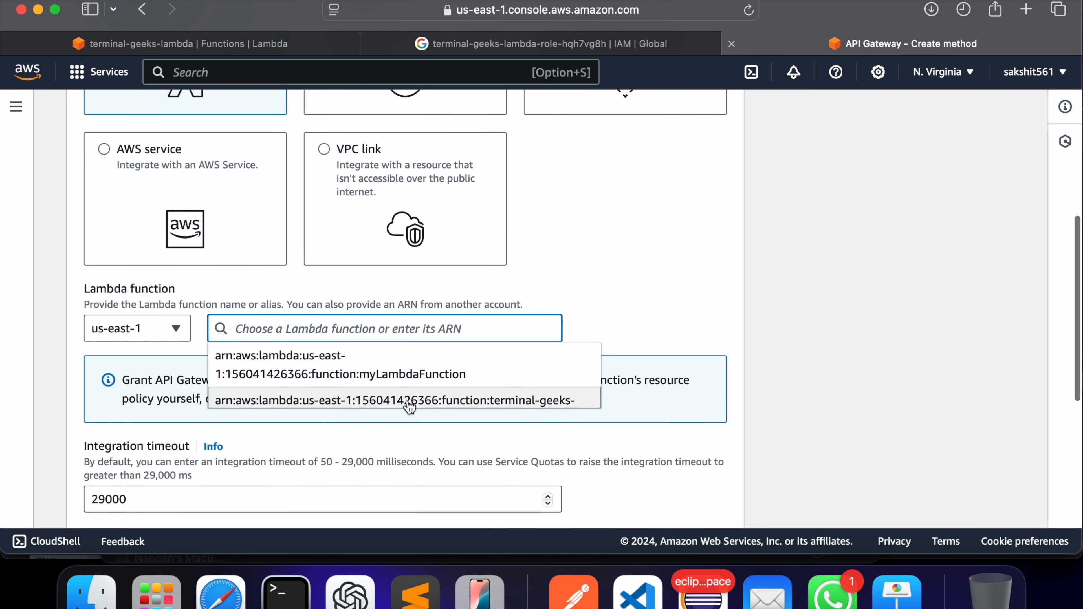
pyautogui.click(549, 401)
pyautogui.scroll(-3, 405, 465)
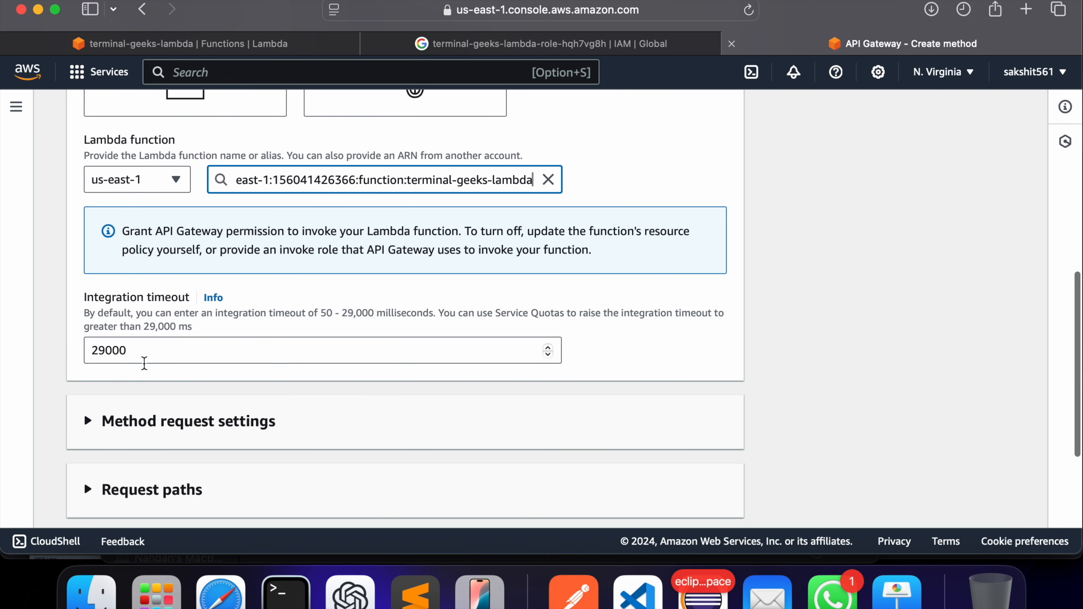
# - Keep the 29000 ms integration timeout, no authorization and no required API key, and create the GET method
pyautogui.click(140, 353)
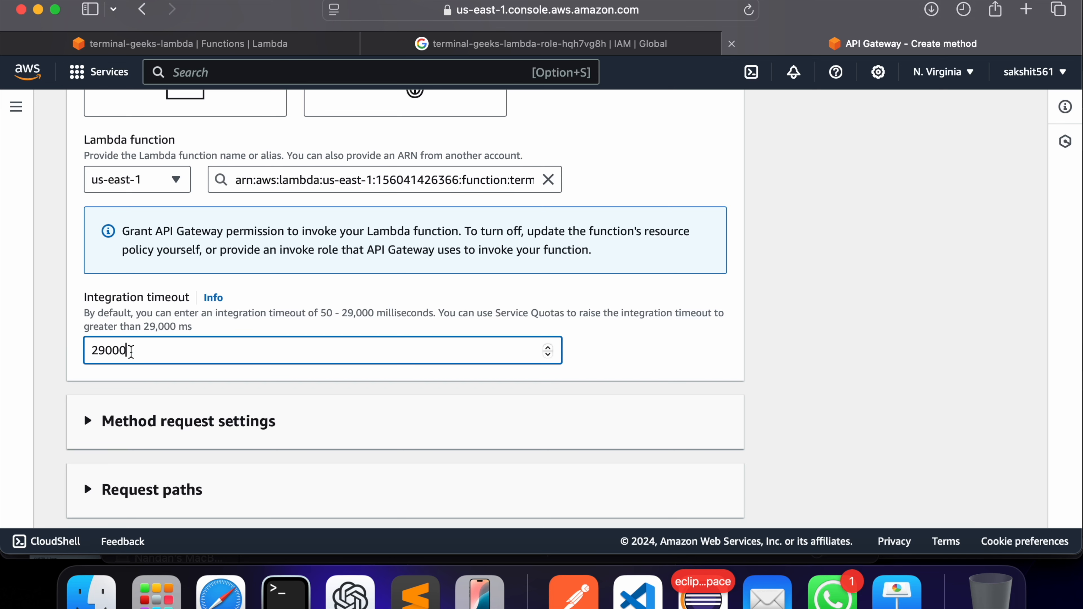
pyautogui.doubleClick(107, 350)
pyautogui.click(143, 350)
pyautogui.scroll(-5, 142, 398)
pyautogui.click(171, 164)
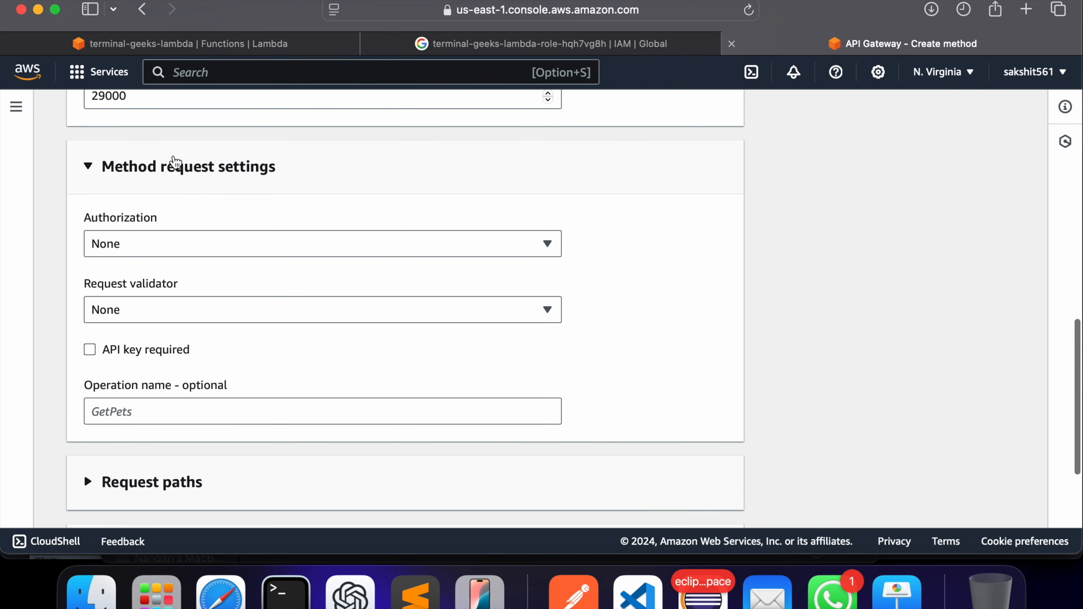
pyautogui.scroll(-1, 192, 279)
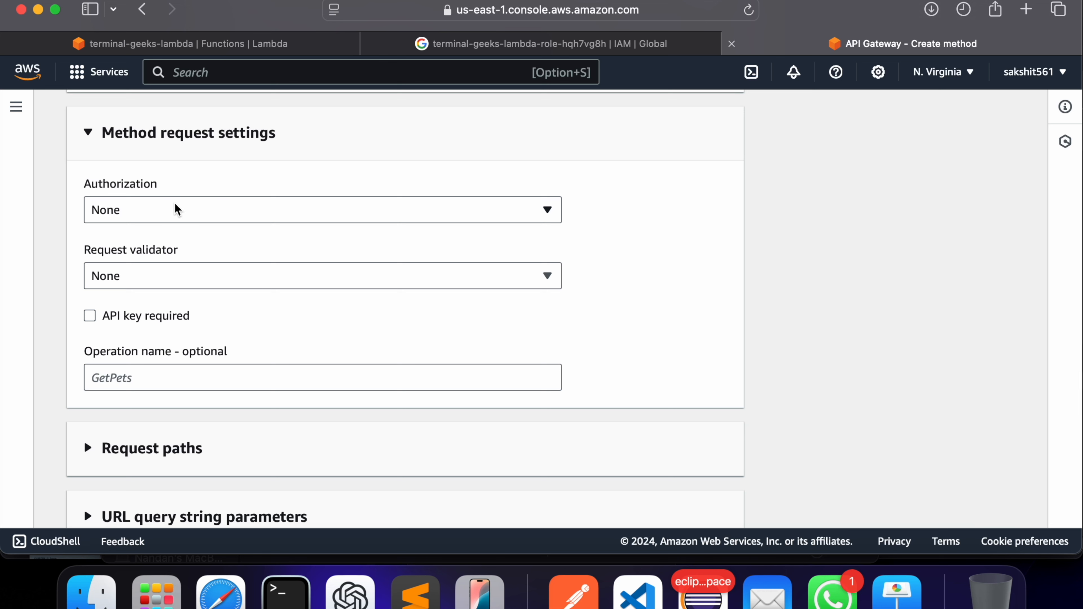
pyautogui.click(122, 326)
pyautogui.click(121, 326)
pyautogui.click(175, 134)
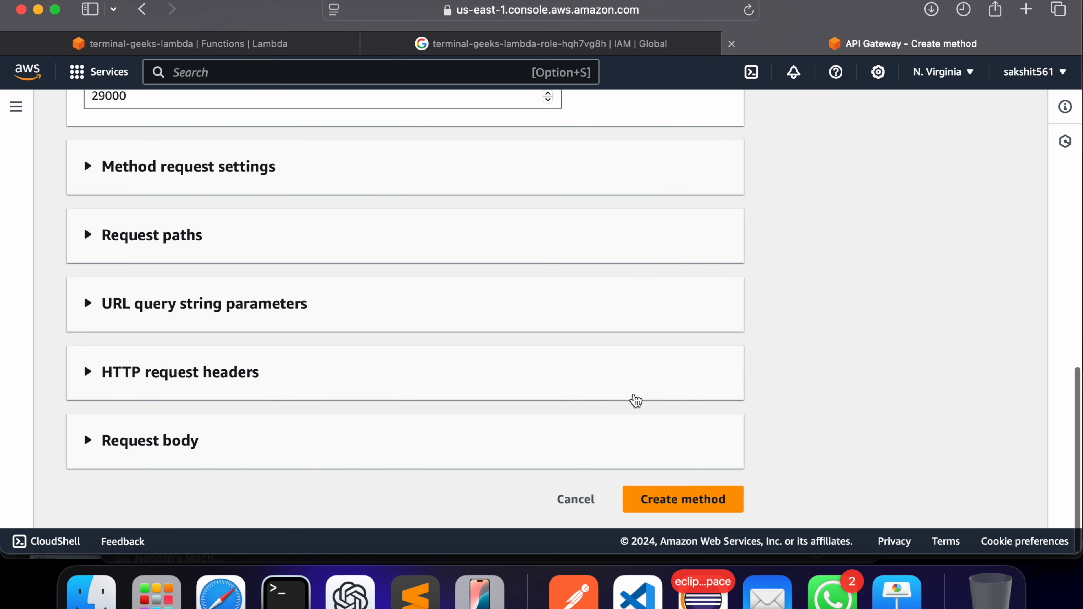
pyautogui.click(697, 499)
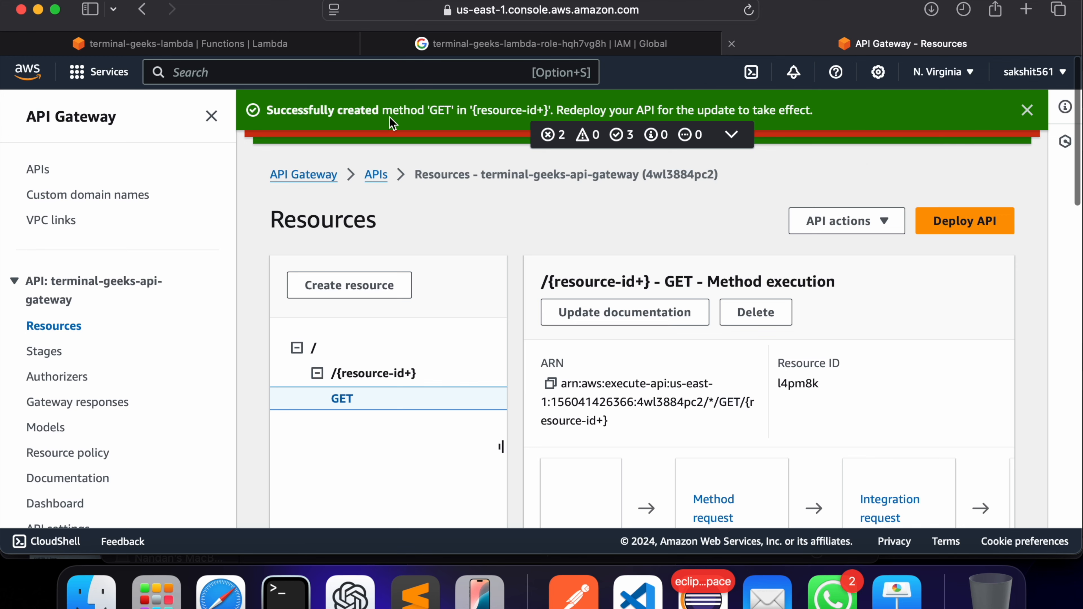
# - Deploy the API with its GET method to a new stage named dev
pyautogui.scroll(-4, 450, 533)
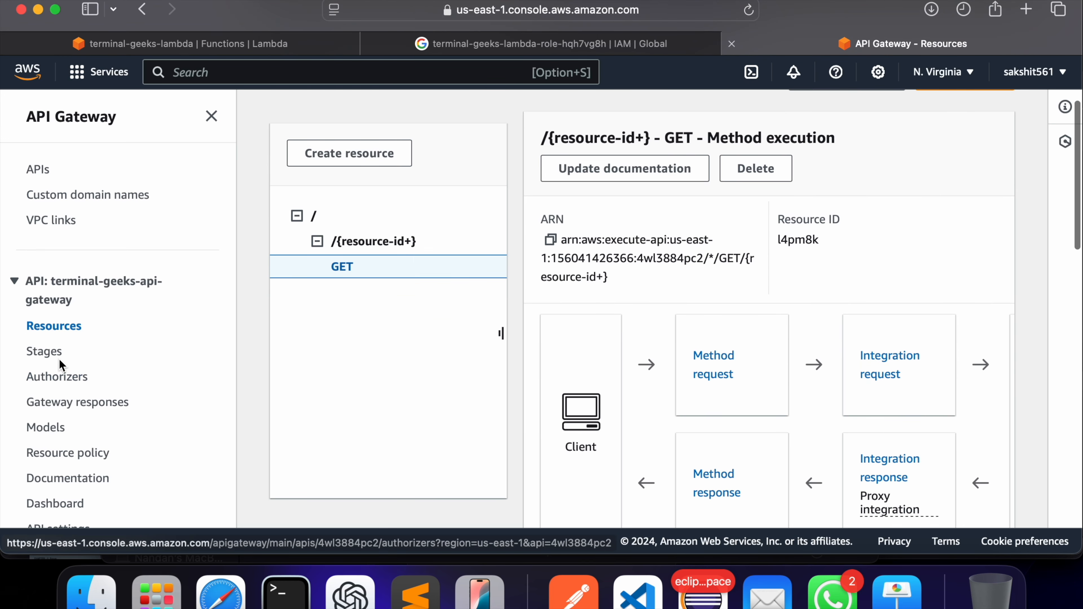
pyautogui.scroll(4, 523, 260)
pyautogui.click(913, 222)
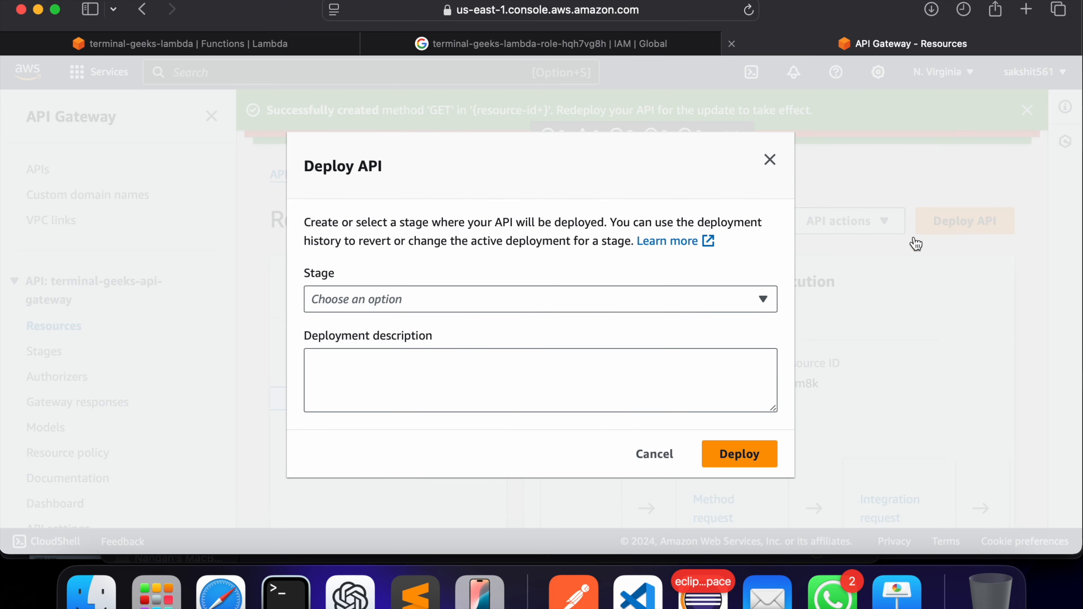
pyautogui.click(493, 300)
pyautogui.click(376, 329)
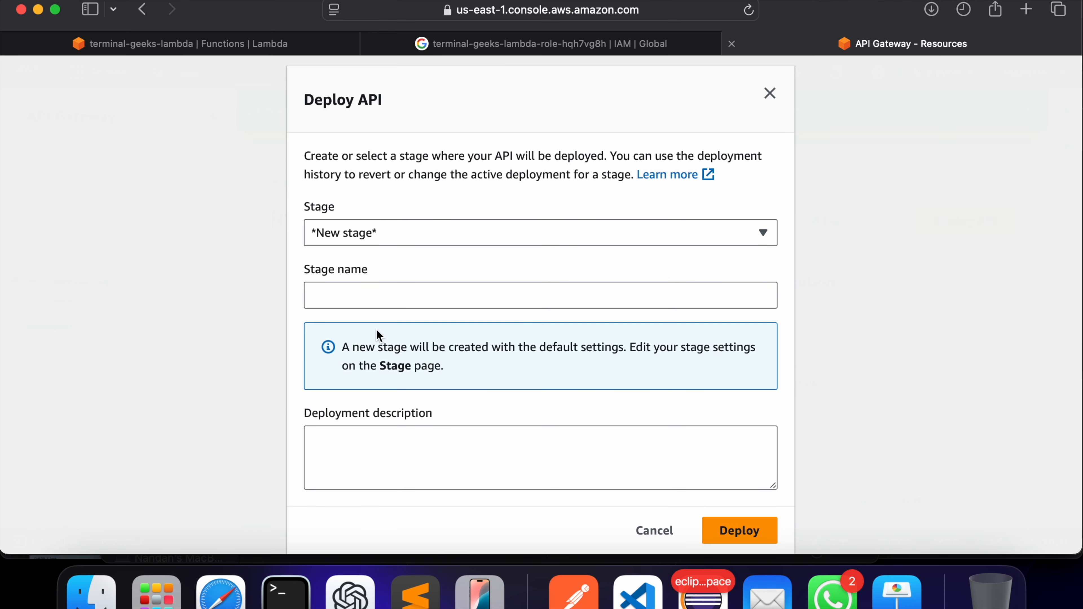
pyautogui.click(376, 301)
pyautogui.write('dev')
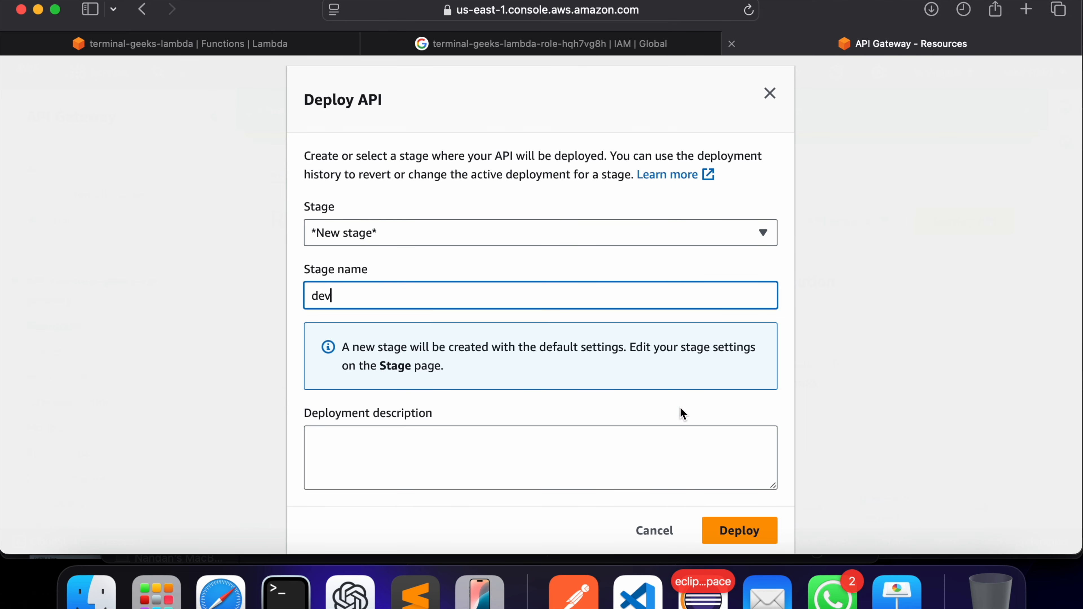
pyautogui.click(756, 534)
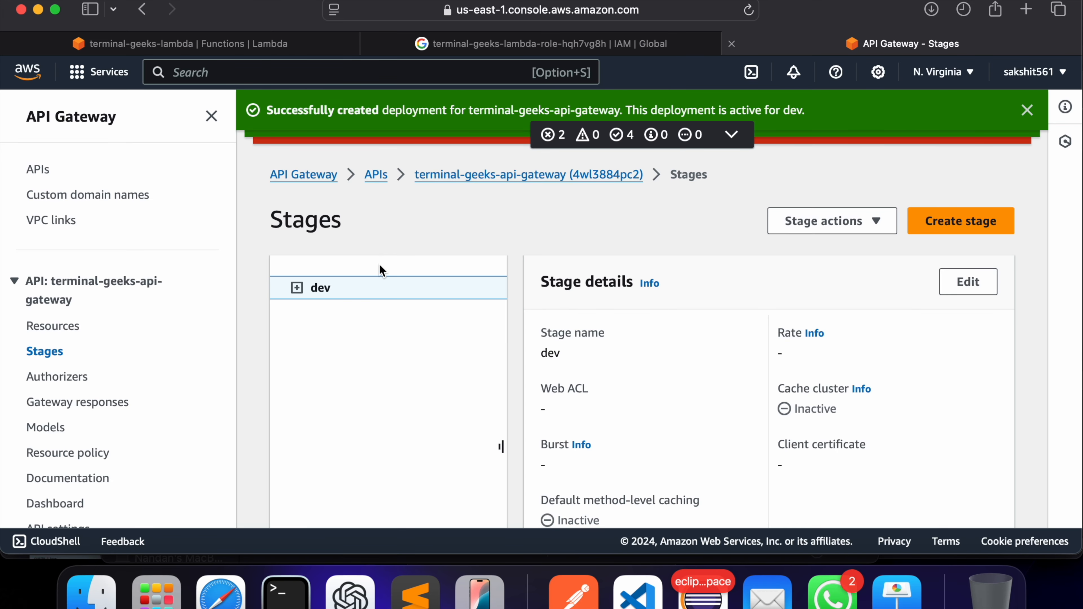
# - Copy the dev stage's invoke URL and switch to Postman
pyautogui.scroll(-1, 401, 334)
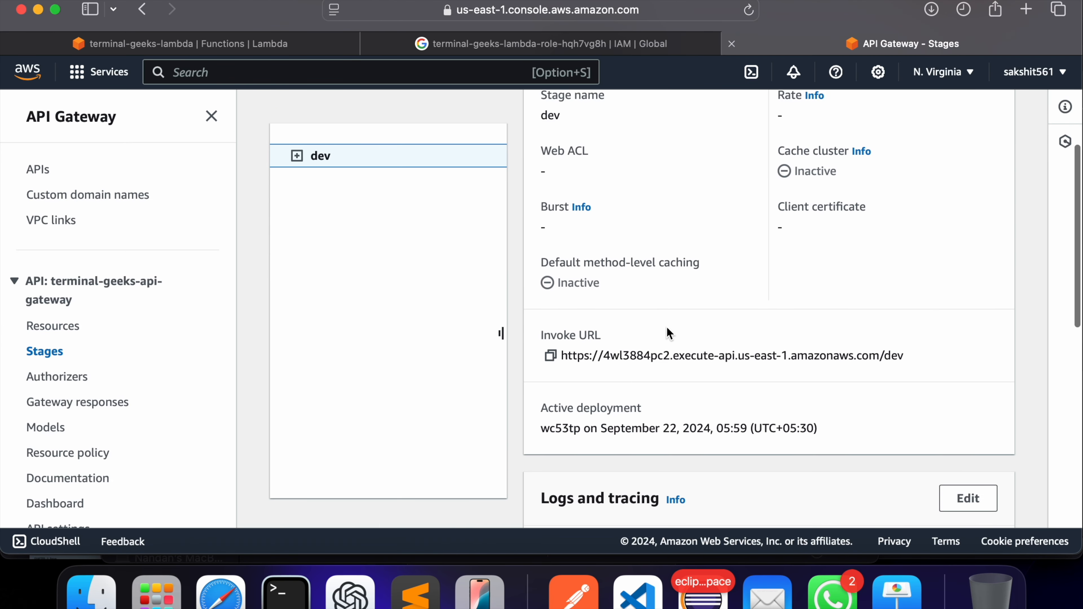
pyautogui.click(551, 356)
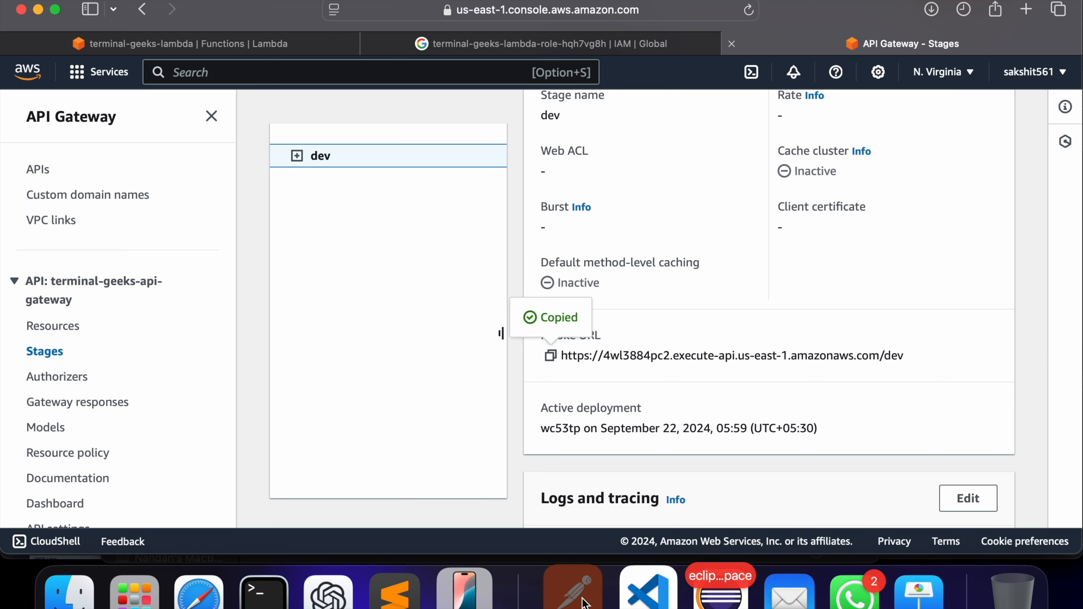
pyautogui.rightClick(592, 602)
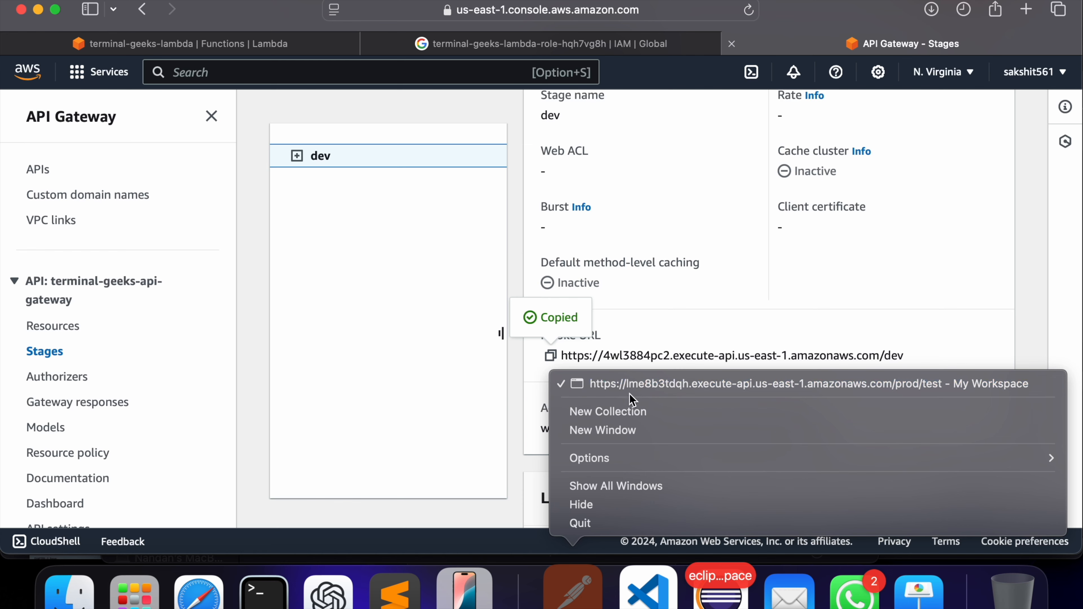
pyautogui.click(627, 381)
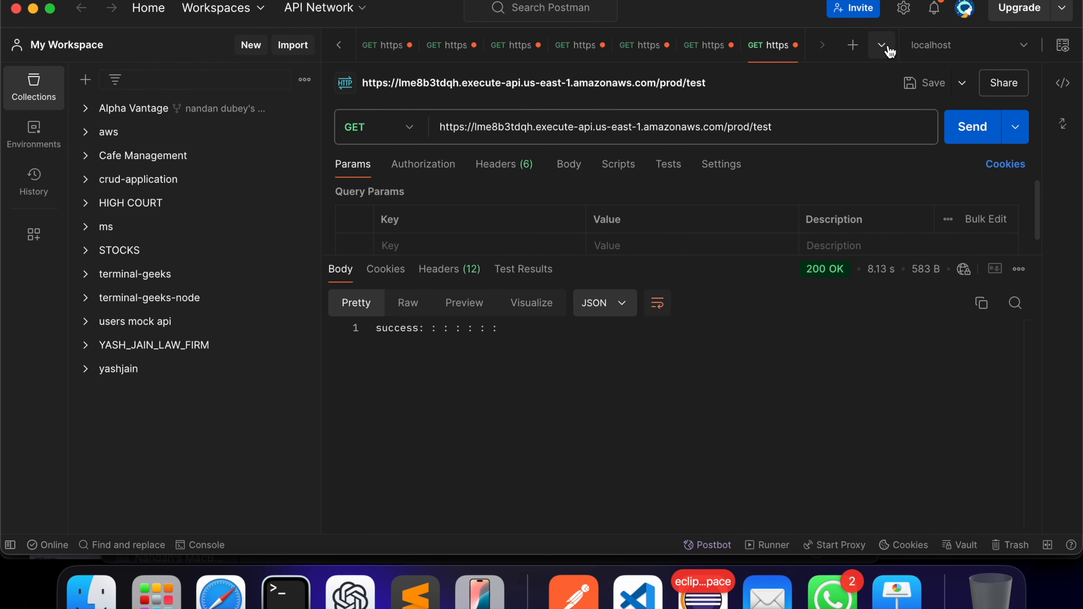
pyautogui.click(639, 123)
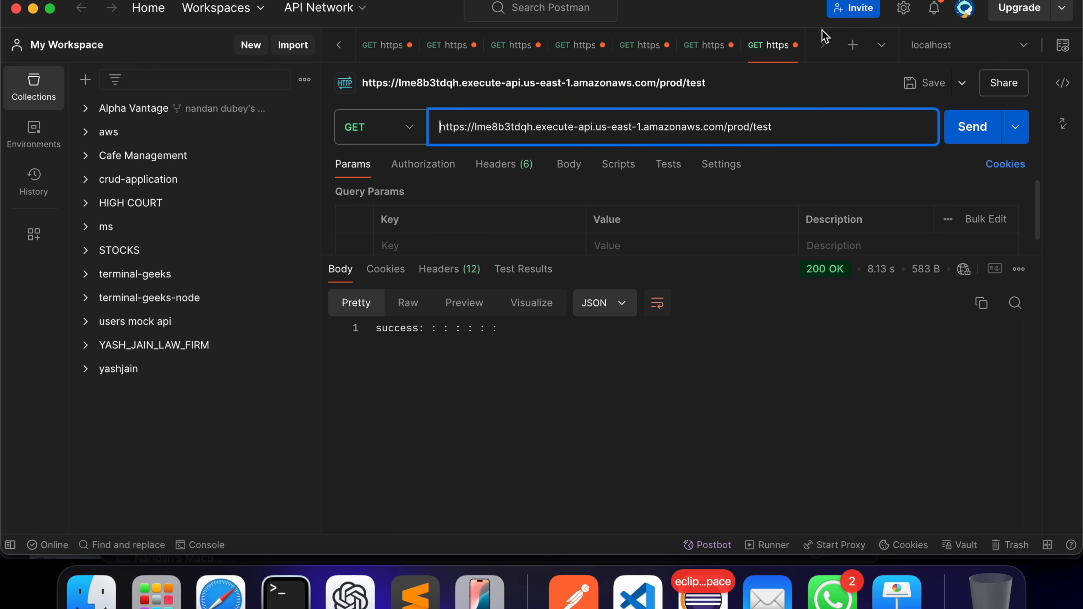
pyautogui.click(853, 45)
pyautogui.press('super+v')
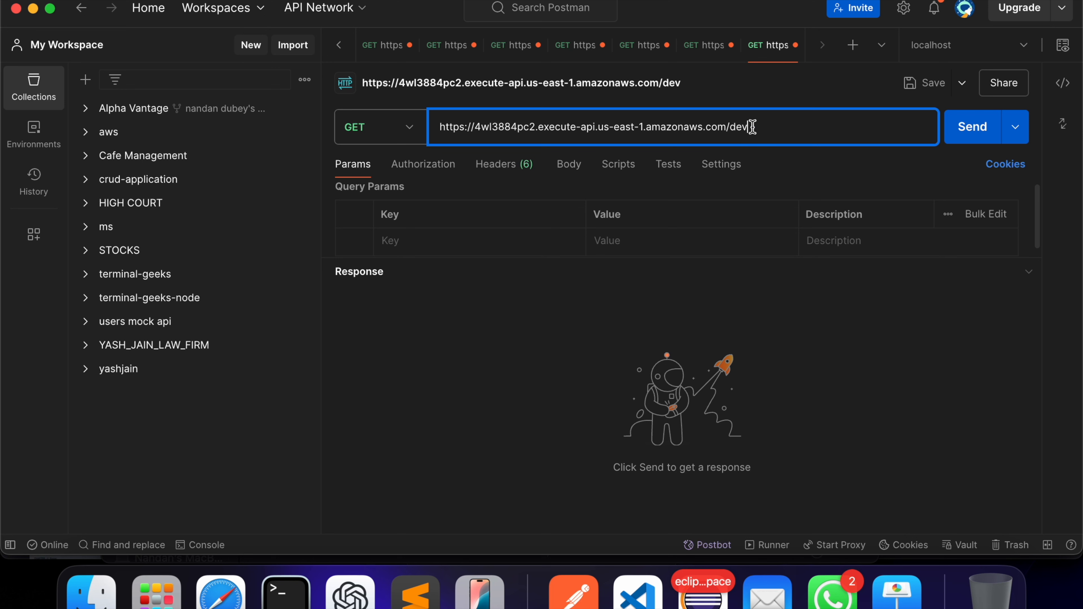
pyautogui.moveTo(760, 125); pyautogui.dragTo(437, 128)
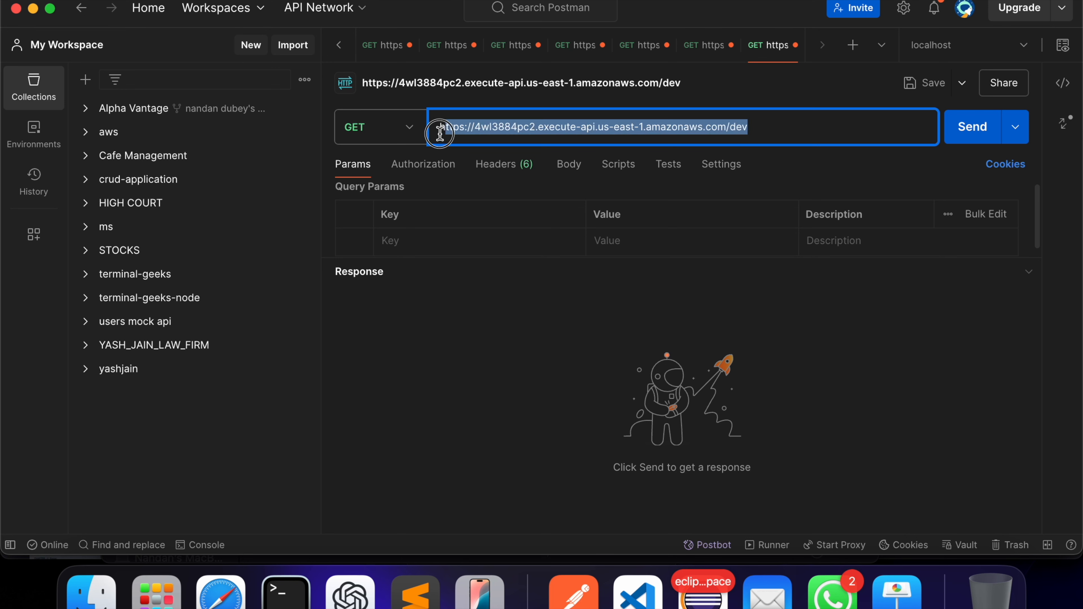
pyautogui.click(821, 125)
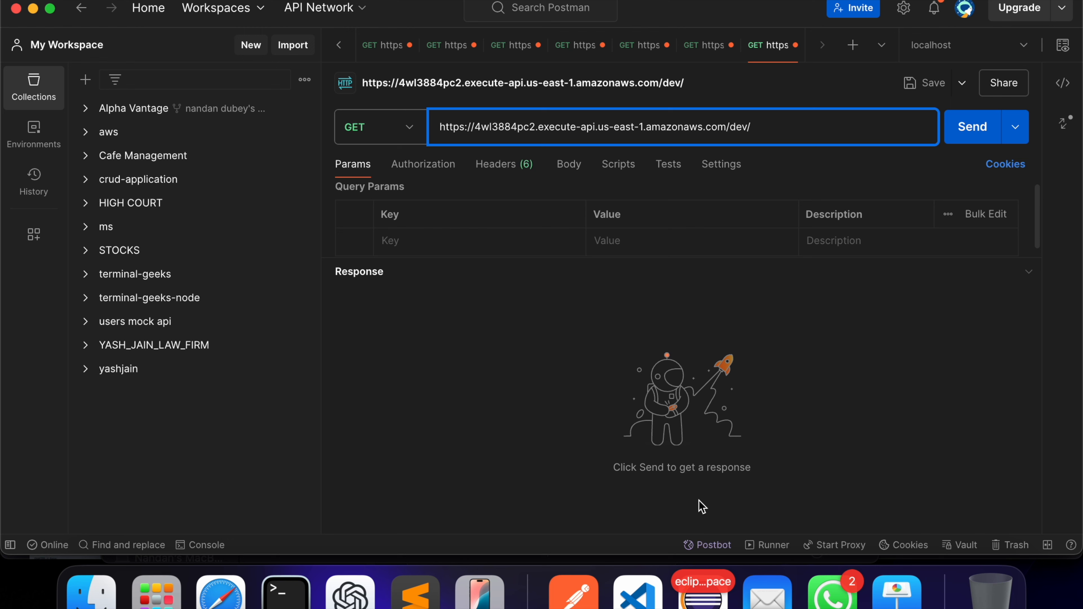
# - Check the GET mapping path in TerminalGeeksController.java in Eclipse, append test to the Postman request URL and send the request
pyautogui.click(703, 595)
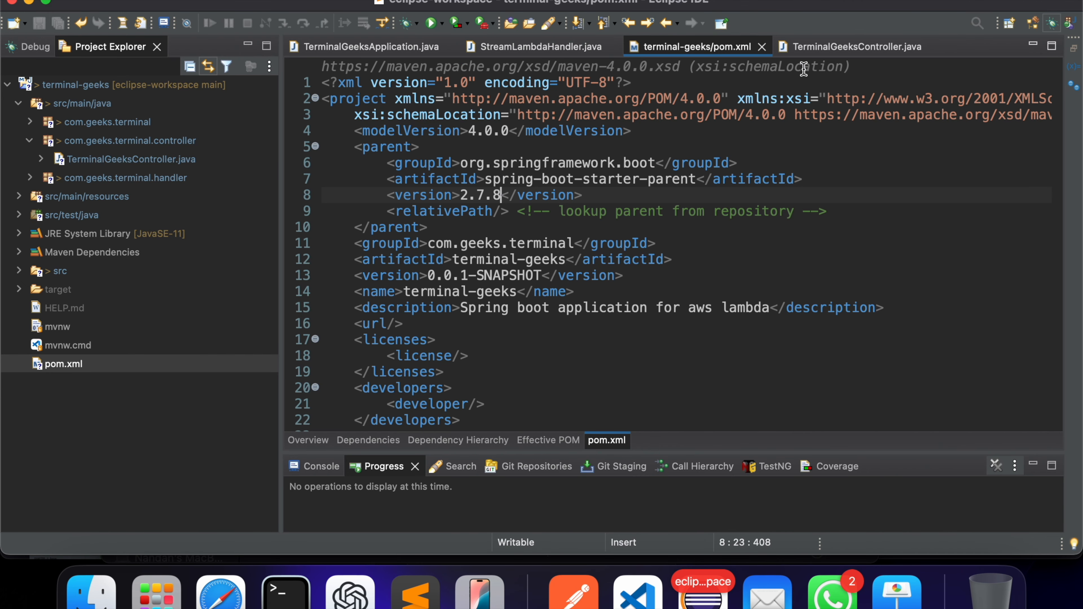
pyautogui.click(837, 52)
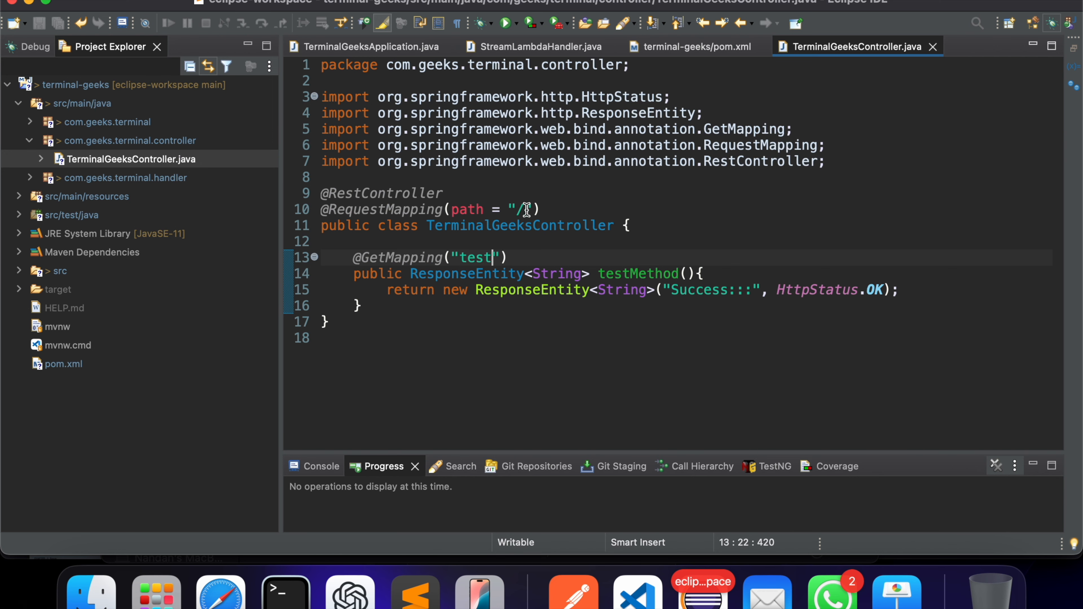
pyautogui.doubleClick(469, 253)
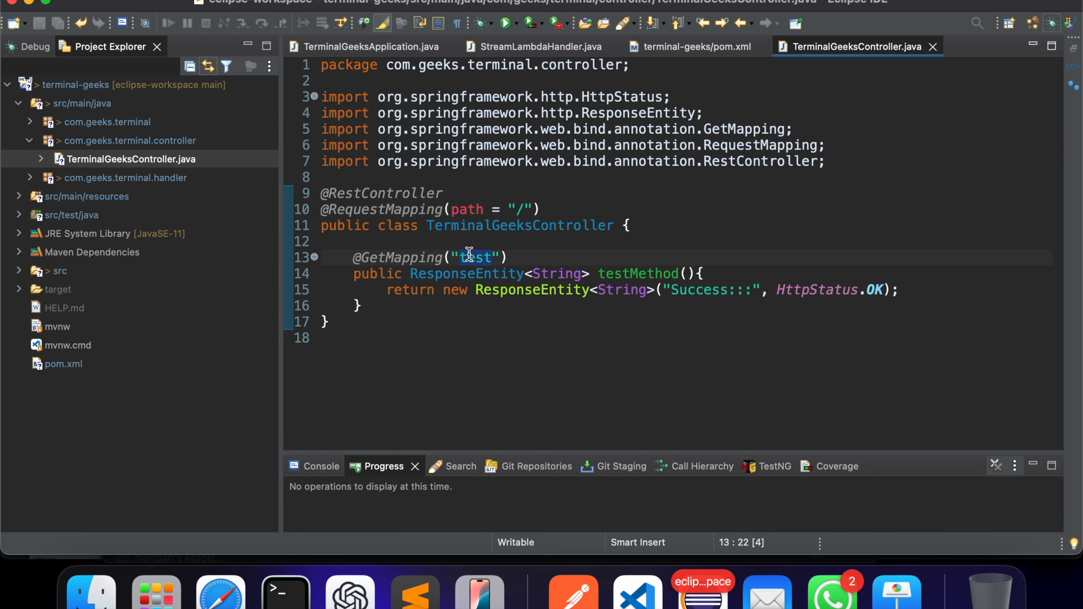
pyautogui.press('super+Tab')
pyautogui.click(799, 139)
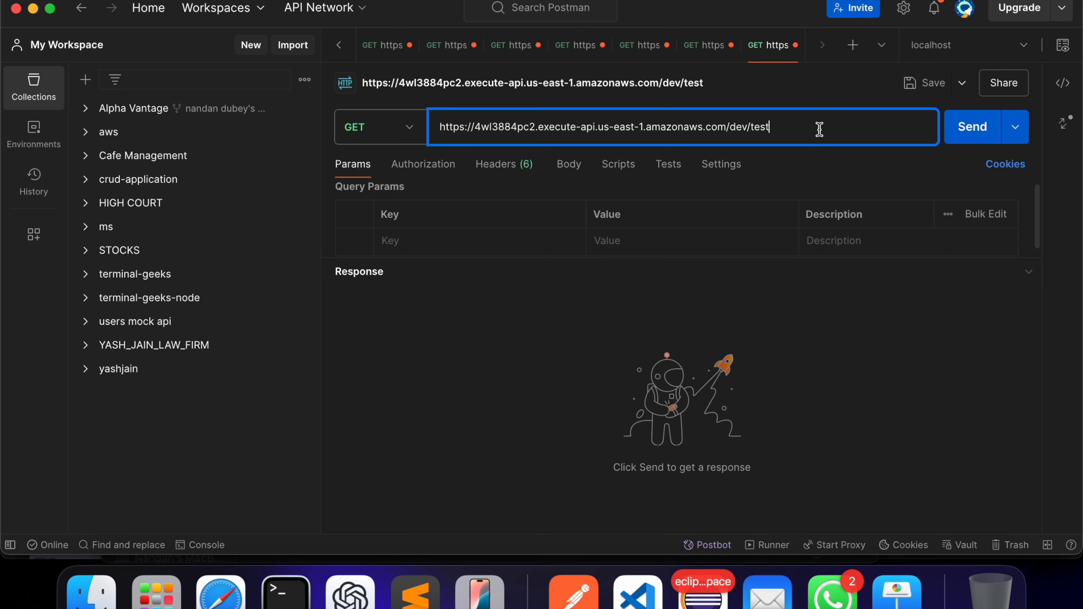
pyautogui.click(986, 128)
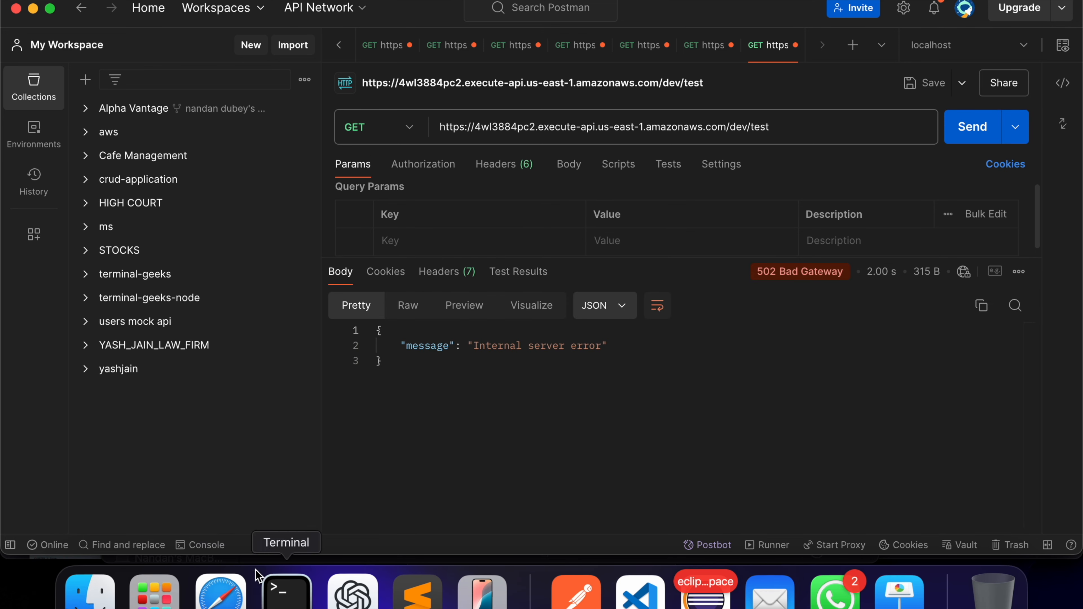
# - Switch to Safari and open the CloudWatch logs of the terminal-geeks-lambda function
pyautogui.click(218, 591)
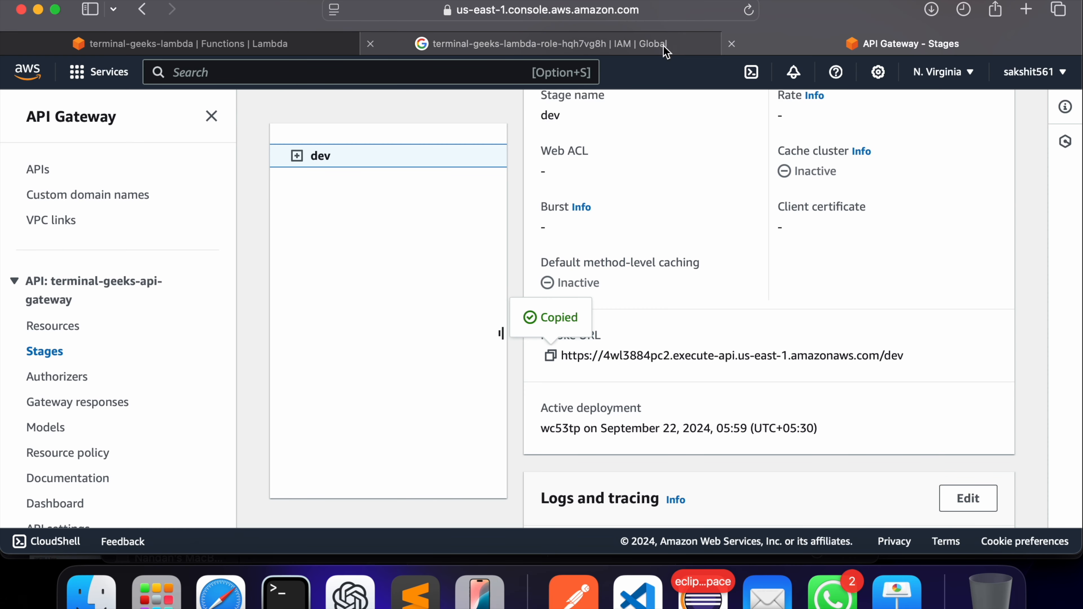
pyautogui.click(270, 44)
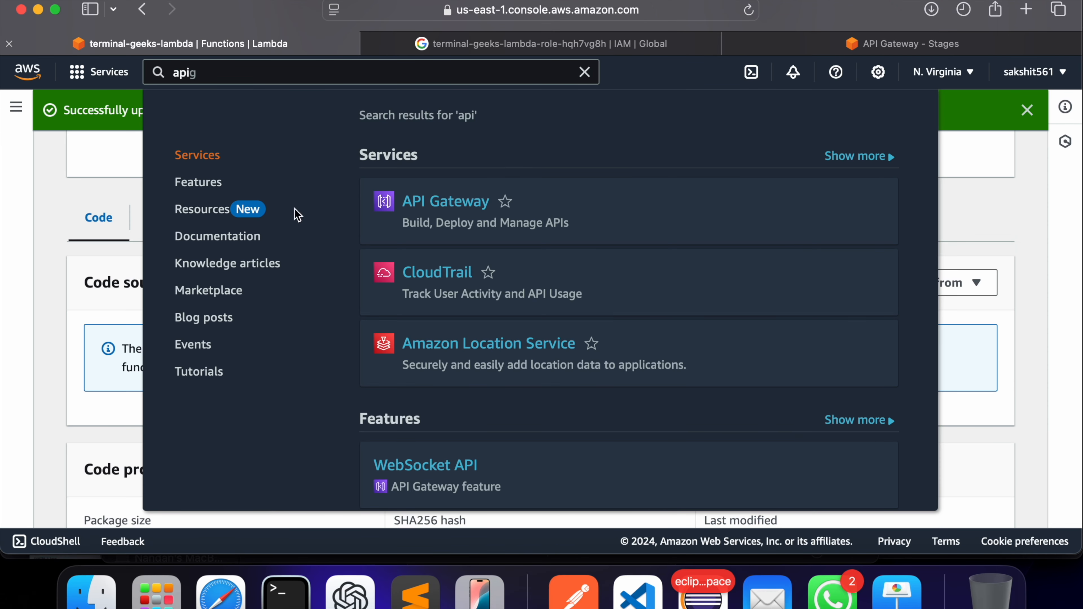
pyautogui.click(60, 304)
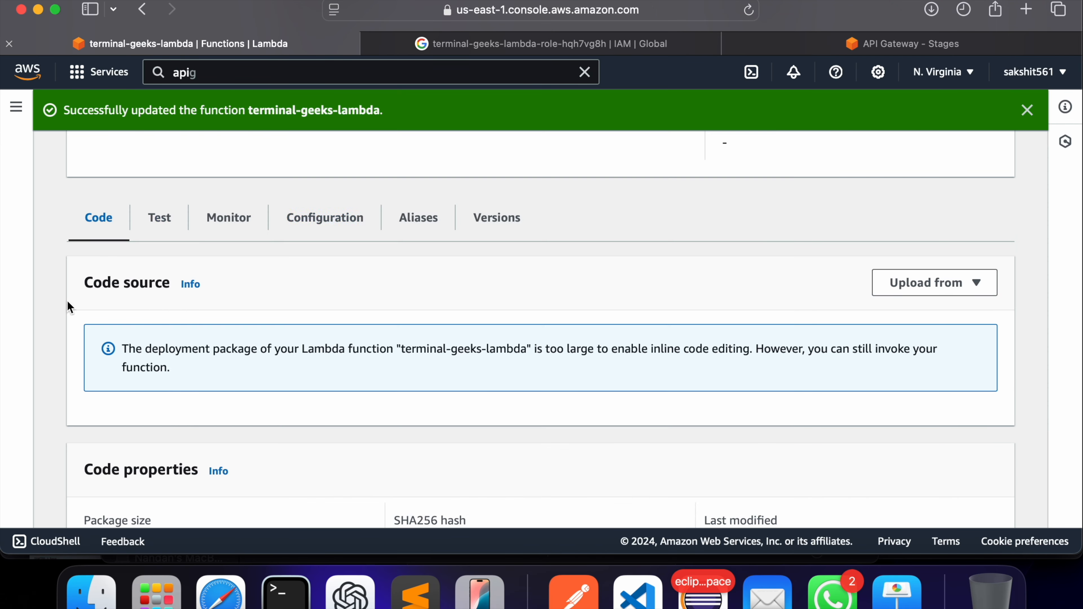
pyautogui.click(245, 218)
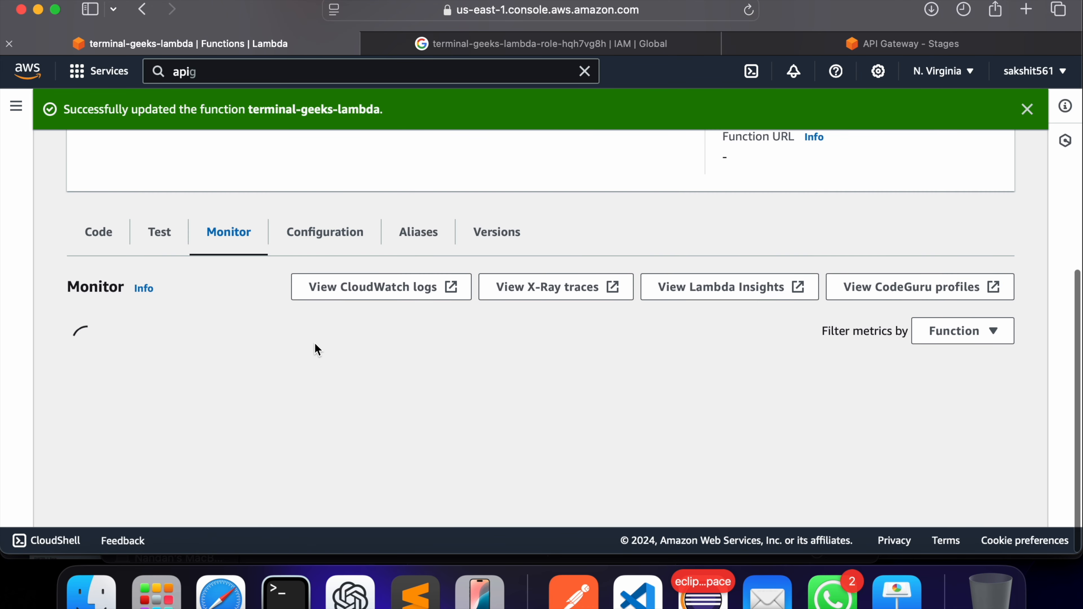
pyautogui.click(381, 284)
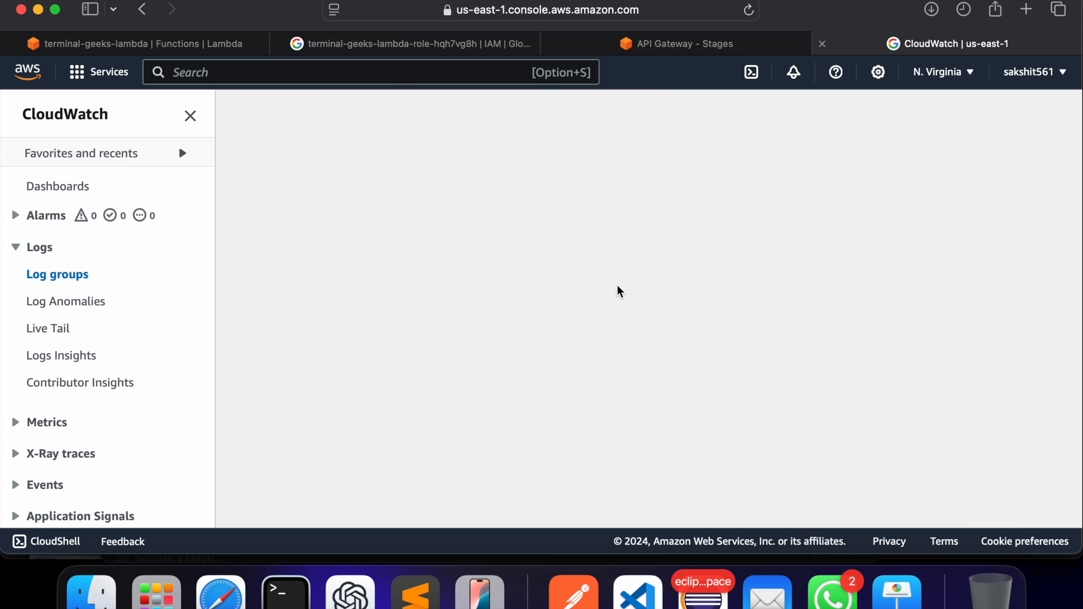
# - Open the log stream in the terminal-geeks-lambda log group and expand the "Class not found" event
pyautogui.scroll(-5, 517, 368)
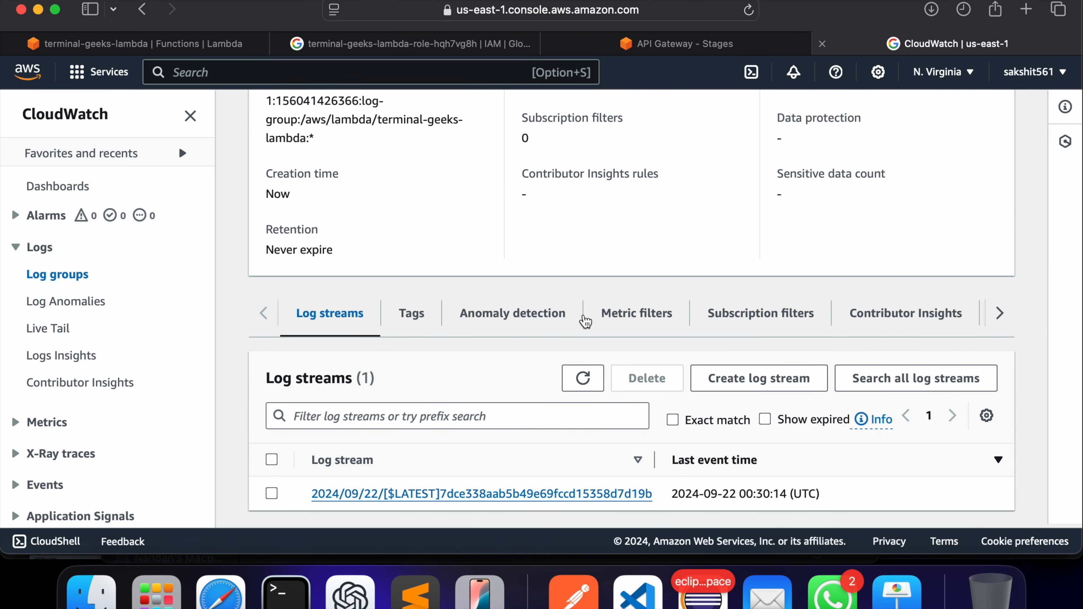
pyautogui.scroll(1, 606, 309)
pyautogui.scroll(5, 606, 309)
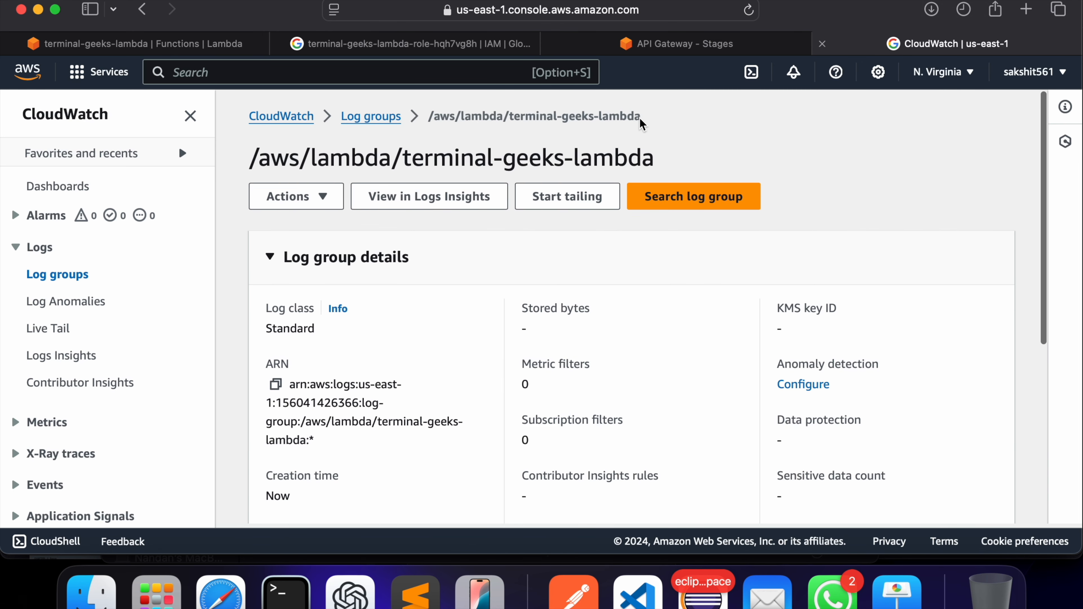
pyautogui.scroll(-5, 461, 375)
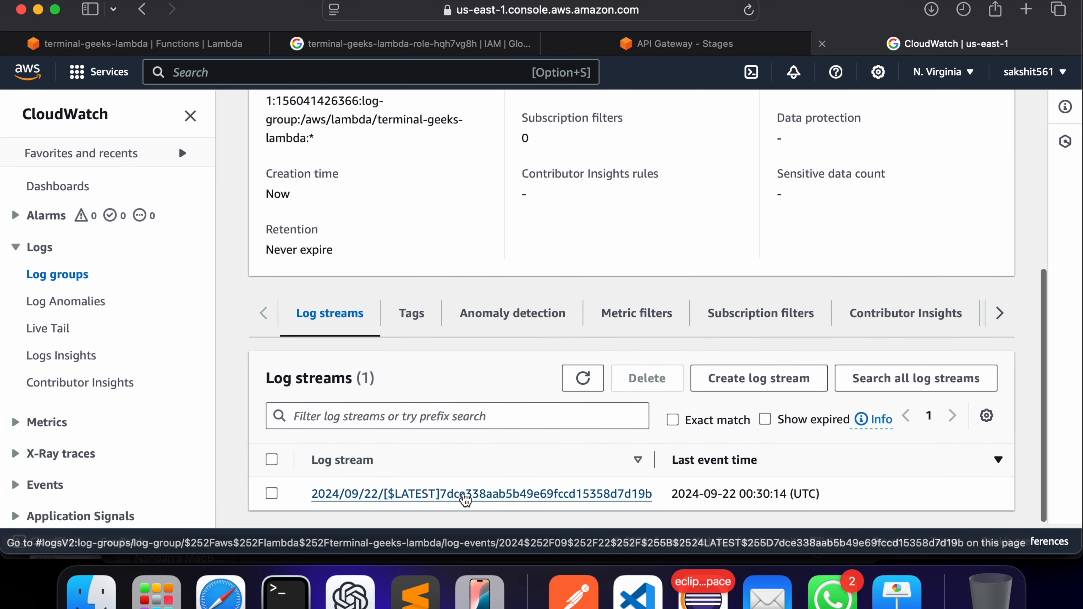
pyautogui.click(456, 494)
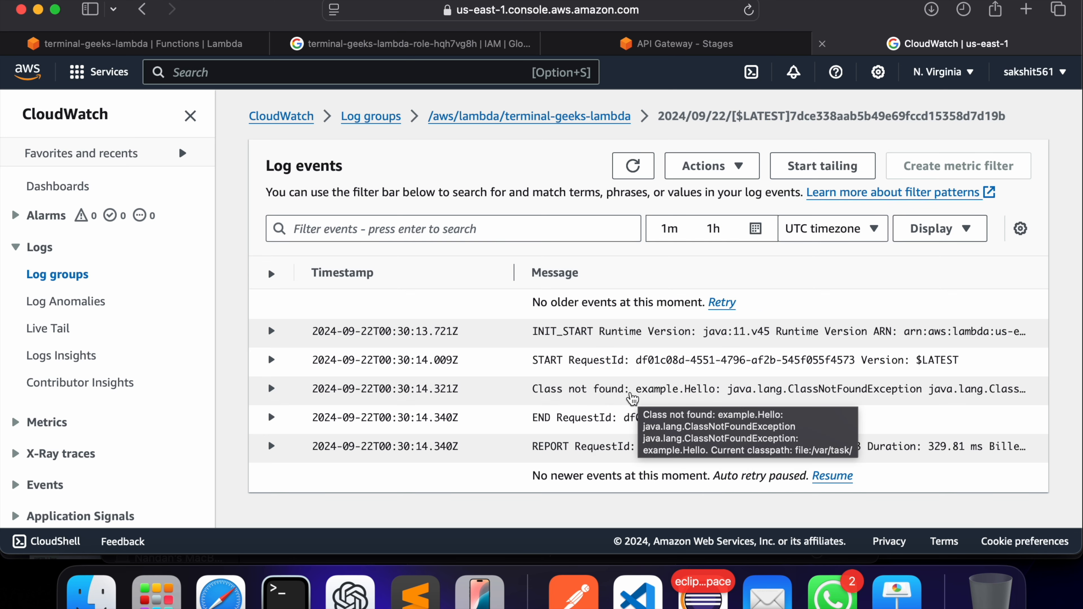
pyautogui.click(701, 395)
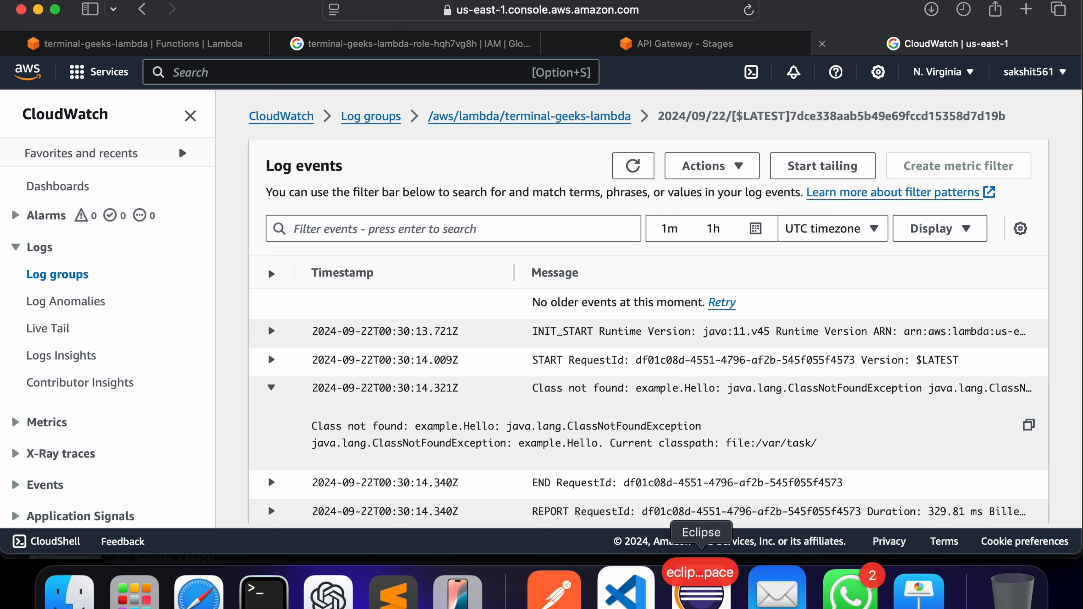
# - Switch to Eclipse and review the handler class in StreamLambdaHandler.java
pyautogui.click(702, 595)
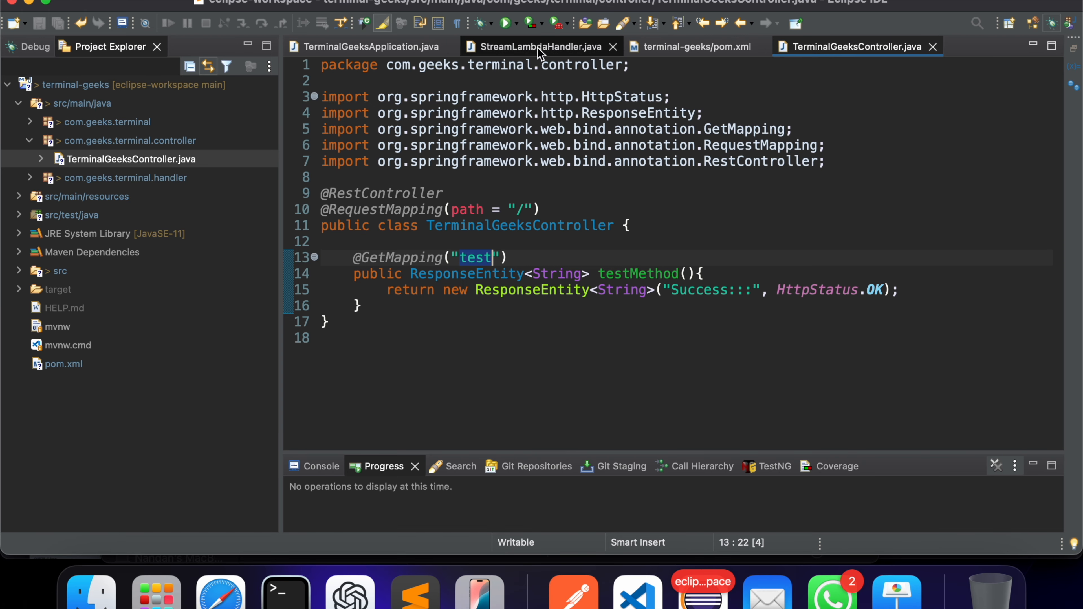
pyautogui.click(526, 47)
pyautogui.scroll(1, 525, 89)
pyautogui.scroll(5, 477, 216)
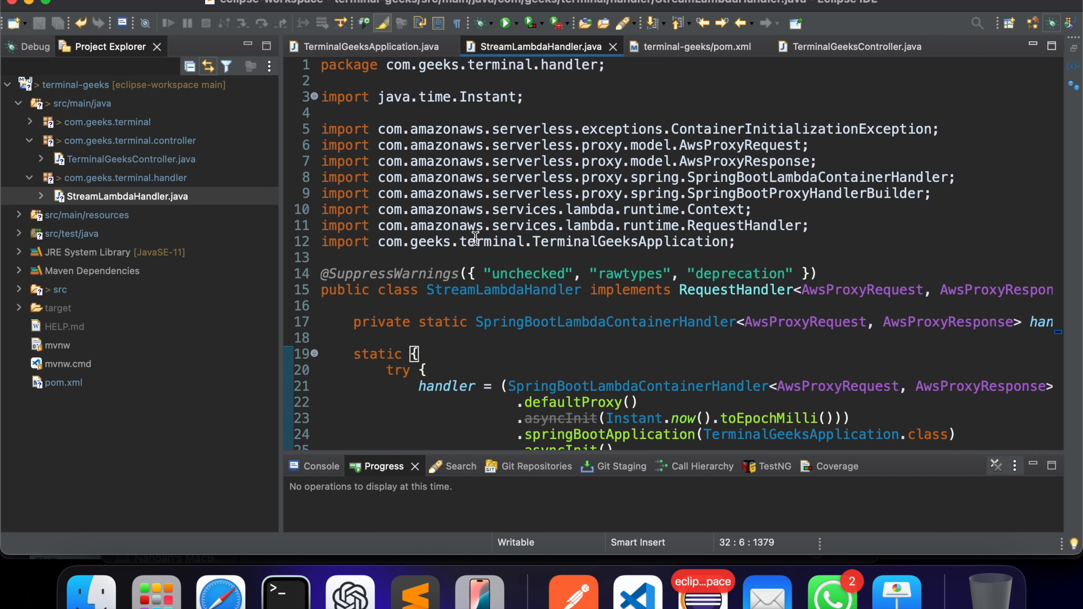
pyautogui.scroll(-3, 459, 300)
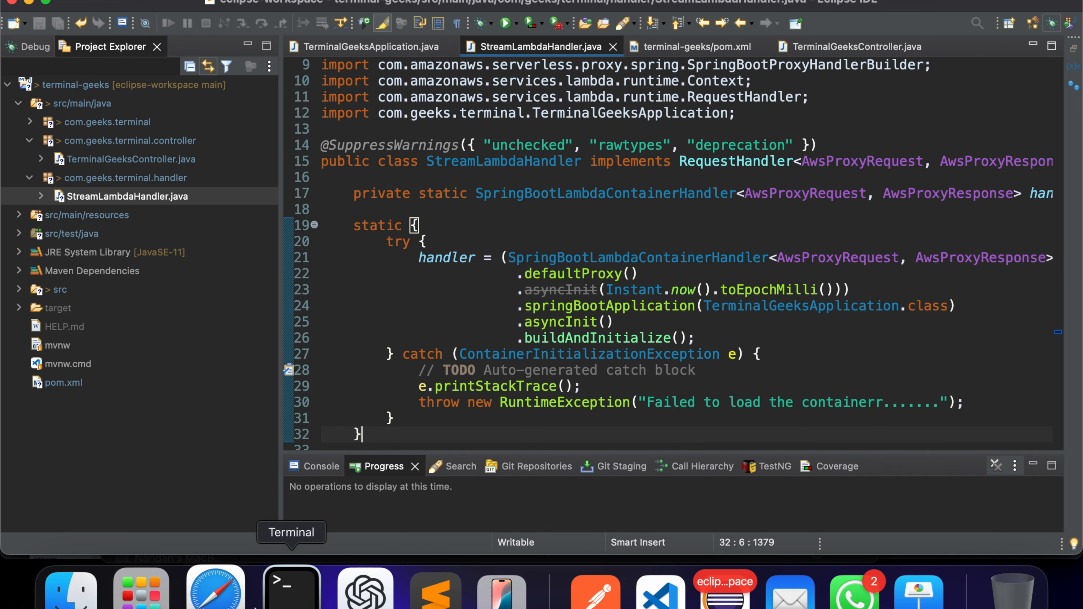
# - Return to Safari and check the handler's class and method in the runtime settings of the terminal-geeks-lambda function
pyautogui.click(220, 591)
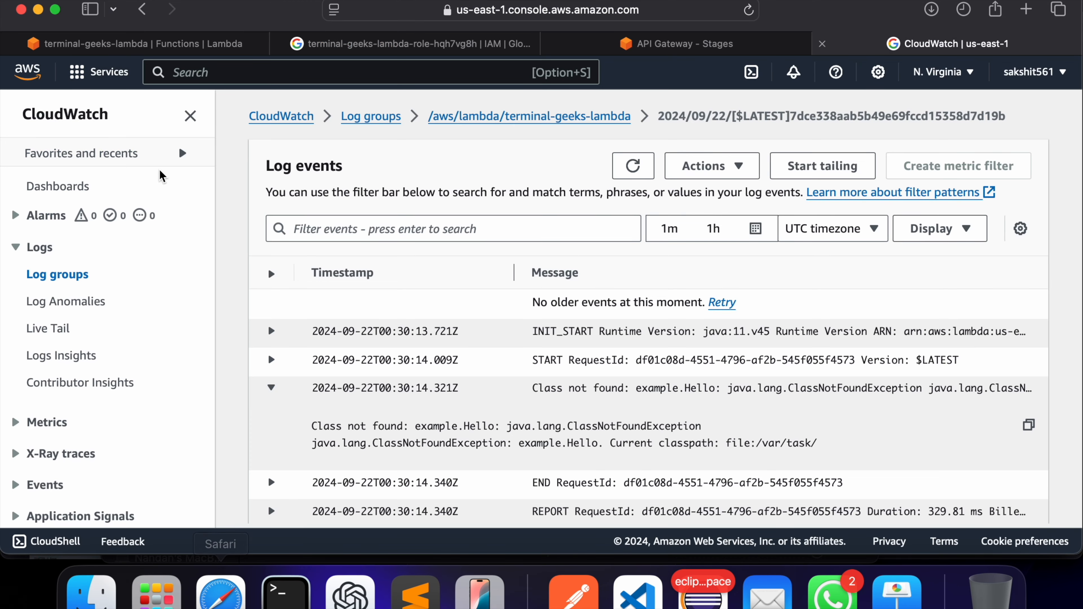
pyautogui.click(143, 47)
pyautogui.click(106, 241)
pyautogui.scroll(-3, 280, 347)
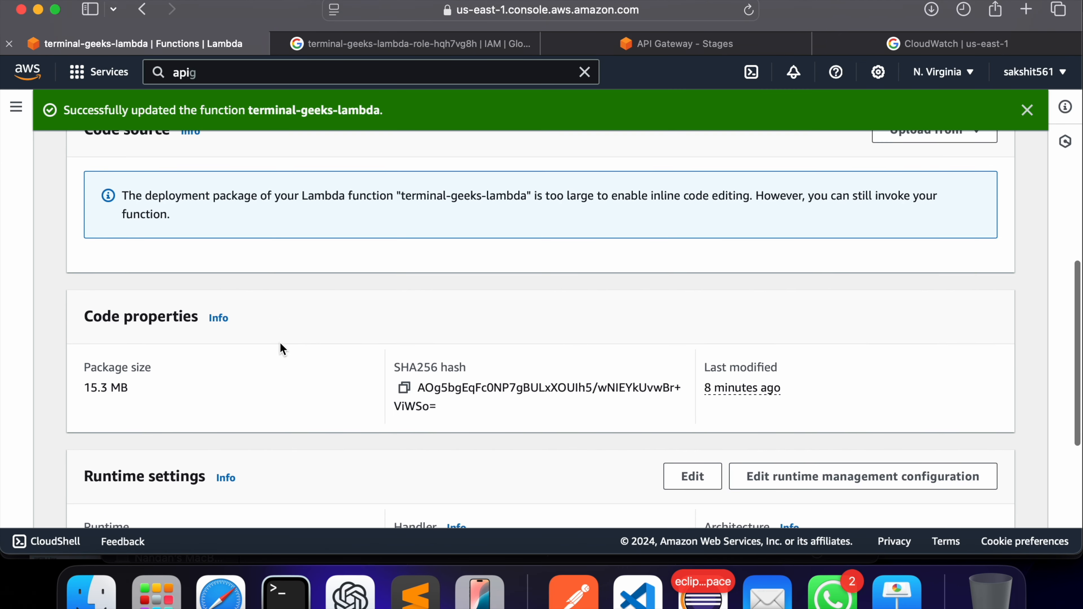
pyautogui.scroll(-5, 280, 347)
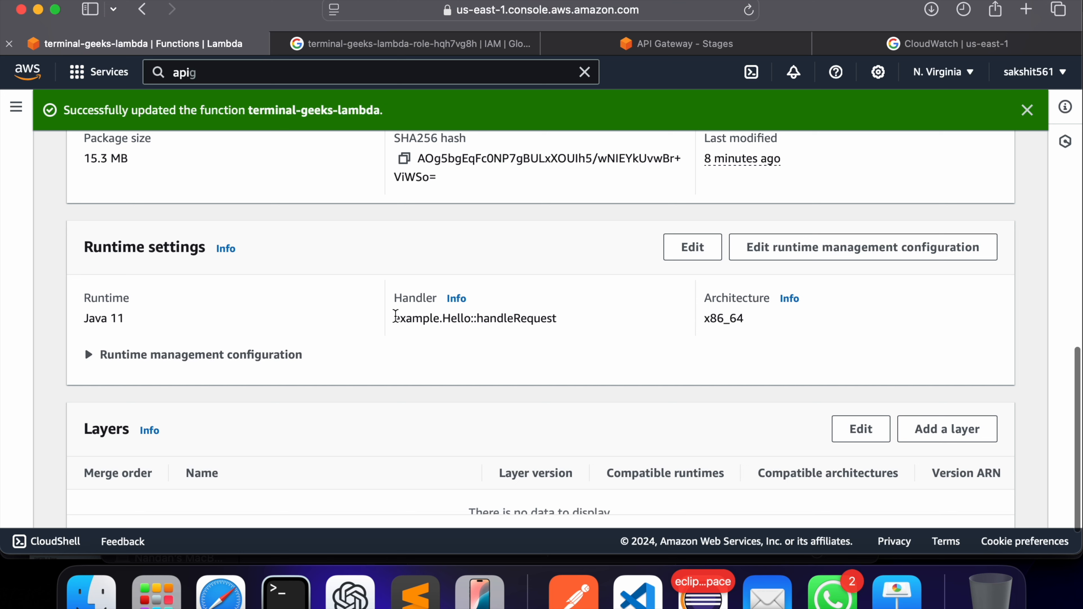
pyautogui.doubleClick(511, 319)
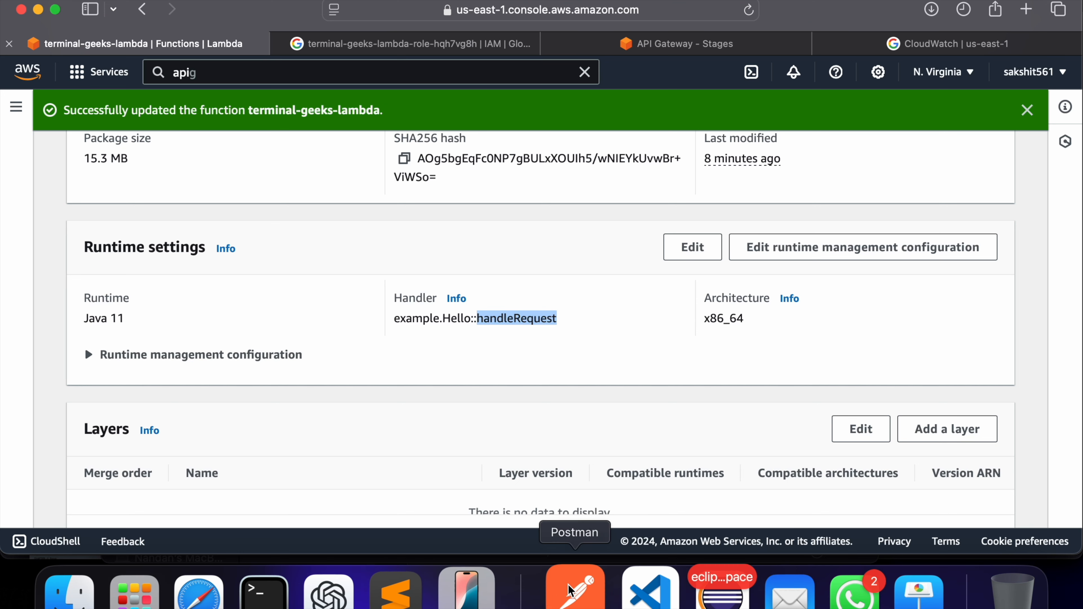
pyautogui.click(394, 317)
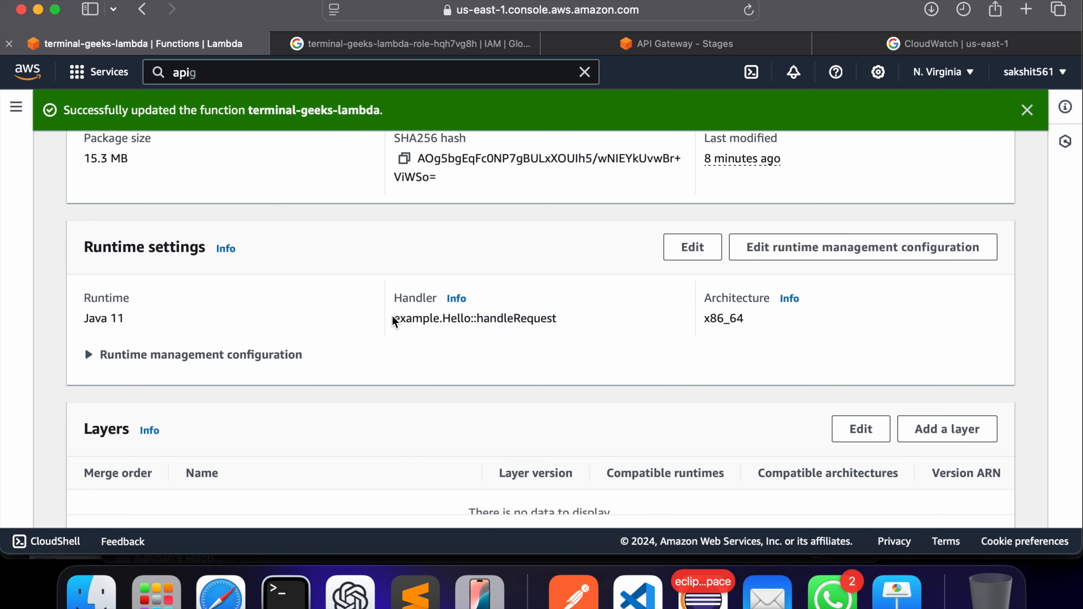
pyautogui.doubleClick(459, 316)
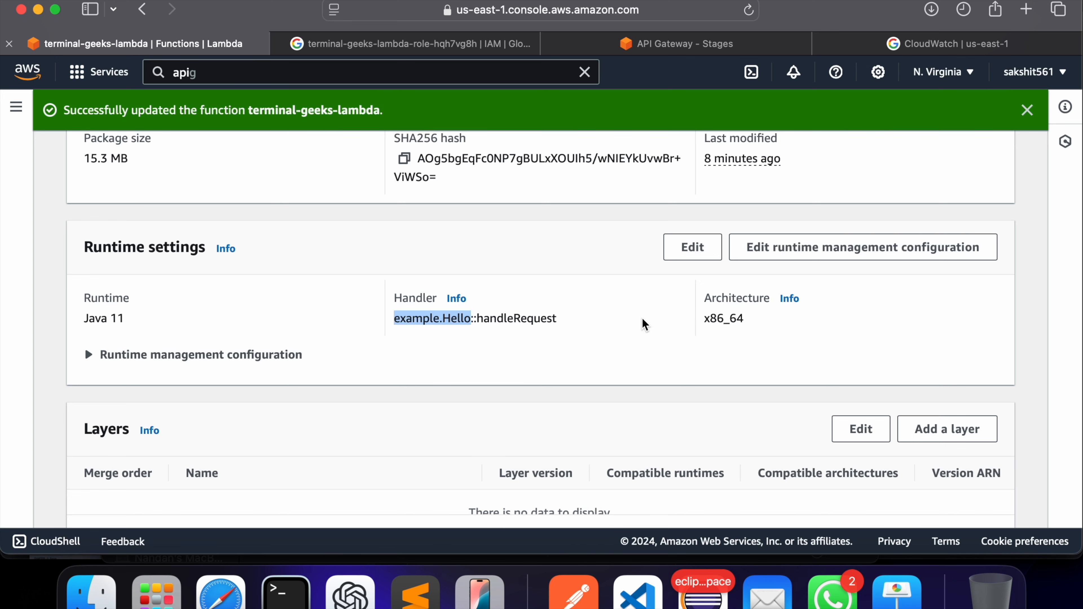
# - Open the function's runtime settings for editing and copy the package name com.geeks.terminal.handler from StreamLambdaHandler.java in Eclipse
pyautogui.click(698, 254)
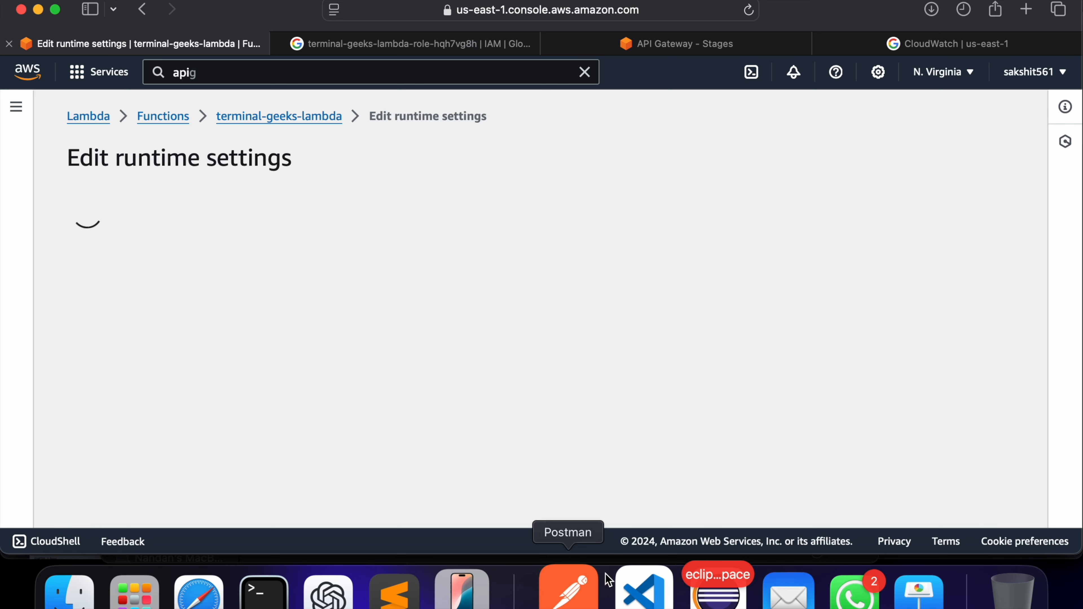
pyautogui.click(706, 605)
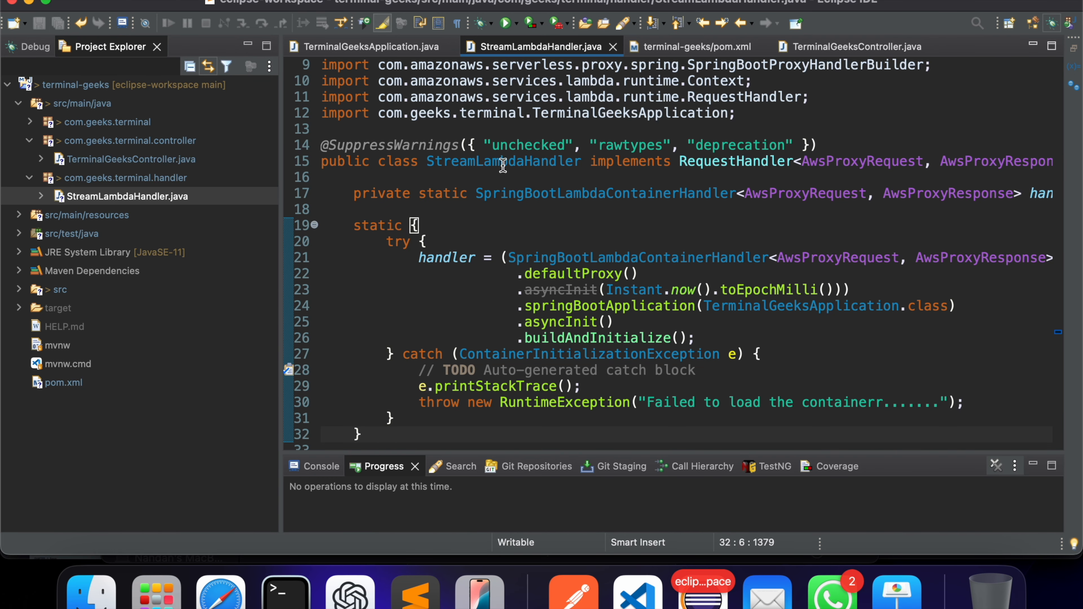
pyautogui.scroll(3, 503, 166)
pyautogui.moveTo(387, 64); pyautogui.dragTo(597, 64)
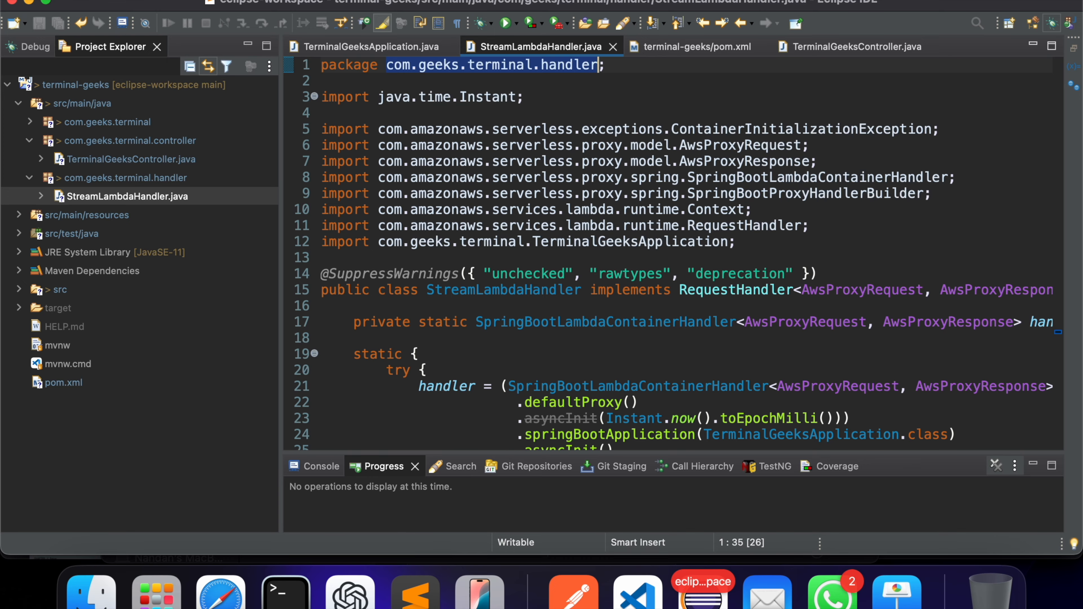
# - Switch to Safari and replace the example.Hello part of the function's handler with the package name com.geeks.terminal.handler
pyautogui.press('super+Tab')
pyautogui.scroll(-3, 341, 363)
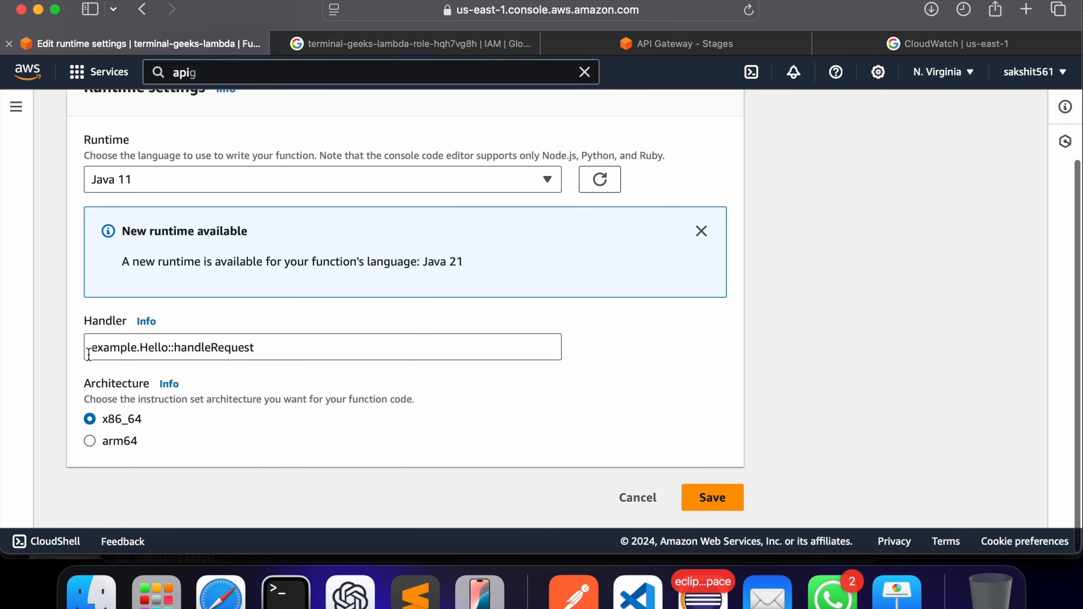
pyautogui.doubleClick(106, 349)
pyautogui.write('com.geeks.terminal.handler')
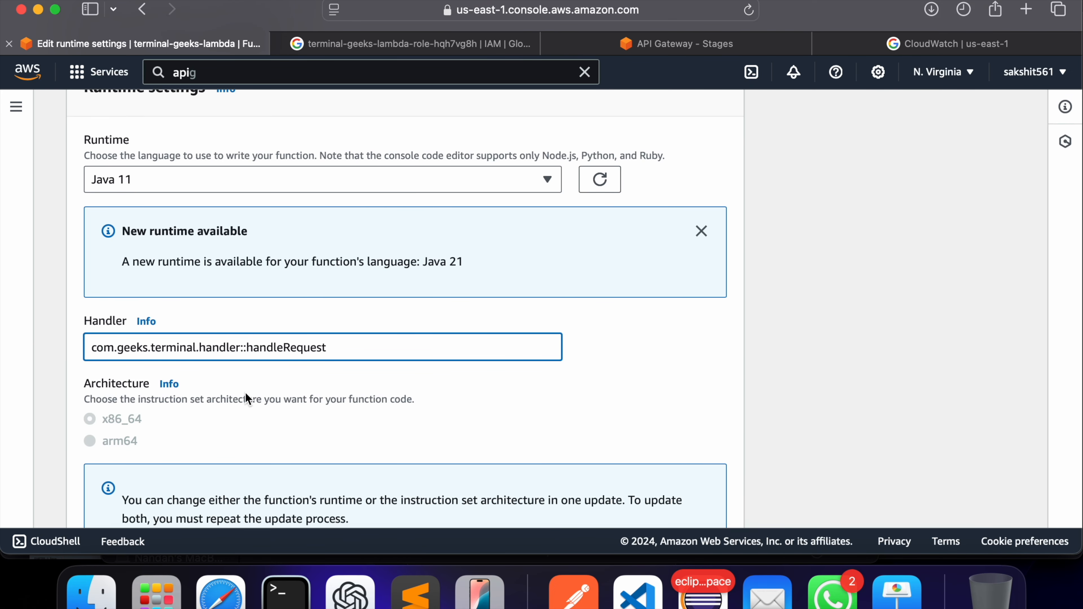
pyautogui.press('super+z')
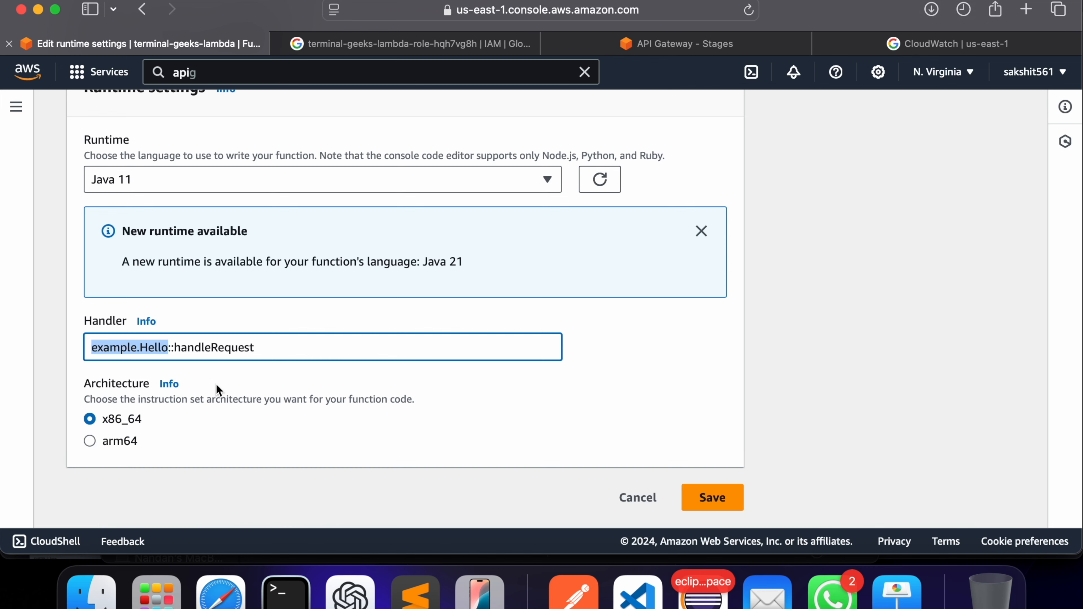
pyautogui.write('com.geeks.terminal.handler')
# - Copy the class name StreamLambdaHandler from Eclipse and append it after the package in Safari's handler setting as com.geeks.terminal.handler.StreamLambdaHandler
pyautogui.press('super+Tab')
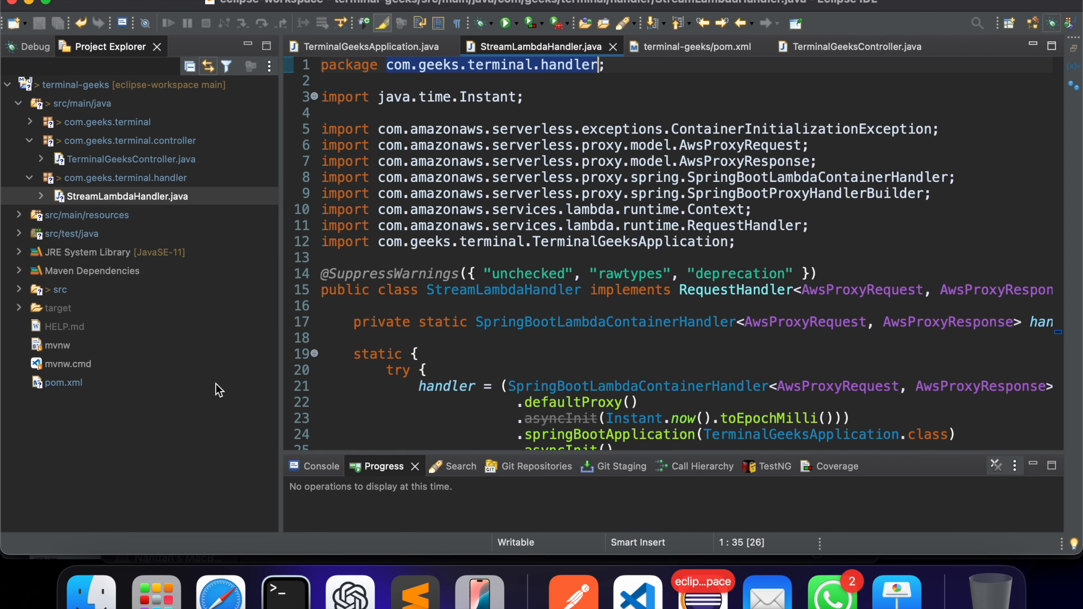
pyautogui.doubleClick(490, 285)
pyautogui.press('super+c')
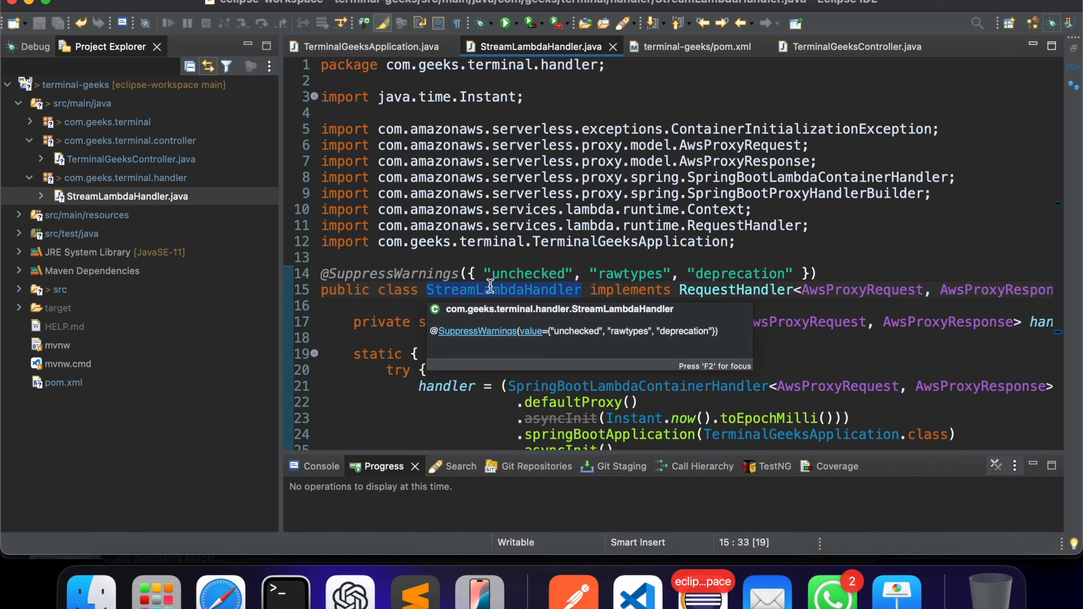
pyautogui.press('super+Tab')
pyautogui.press('super+v')
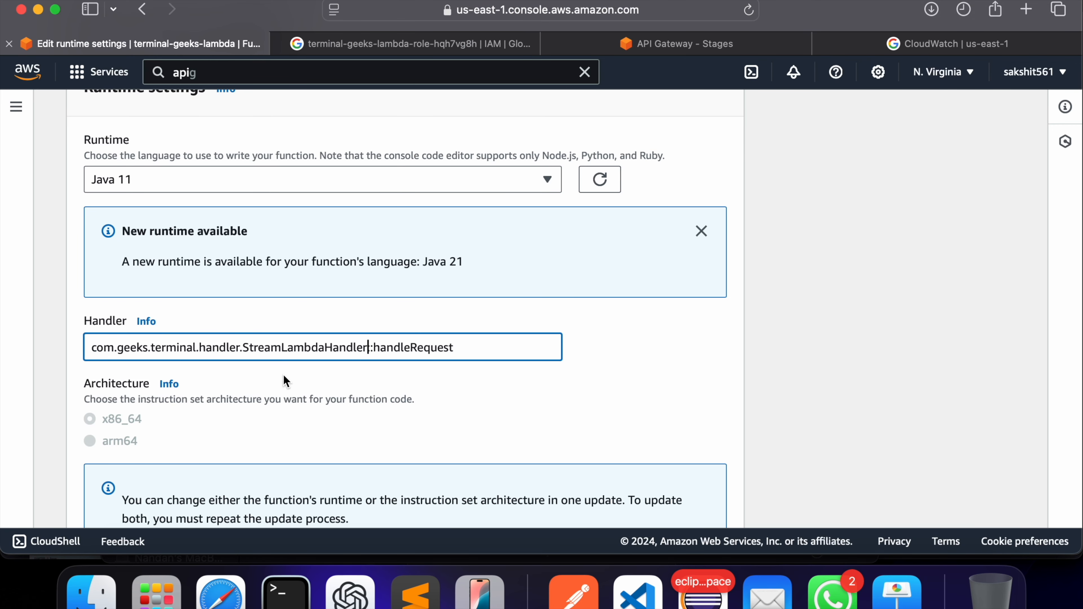
# - Check the handleRequest method name against StreamLambdaHandler.java in Eclipse and save the function's runtime settings in Safari
pyautogui.doubleClick(428, 357)
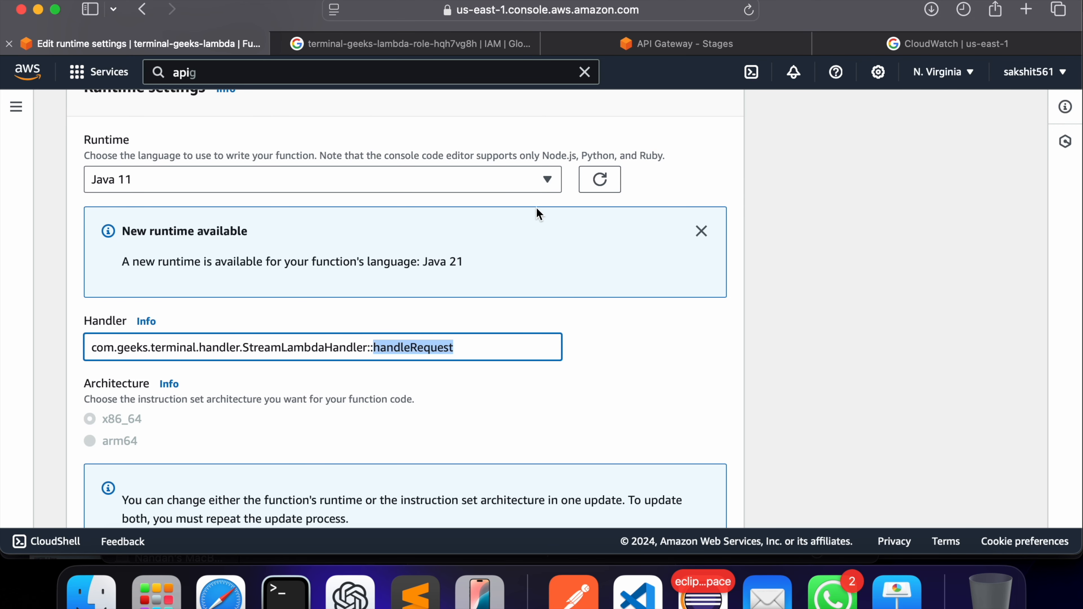
pyautogui.press('super+Tab')
pyautogui.scroll(-2, 557, 376)
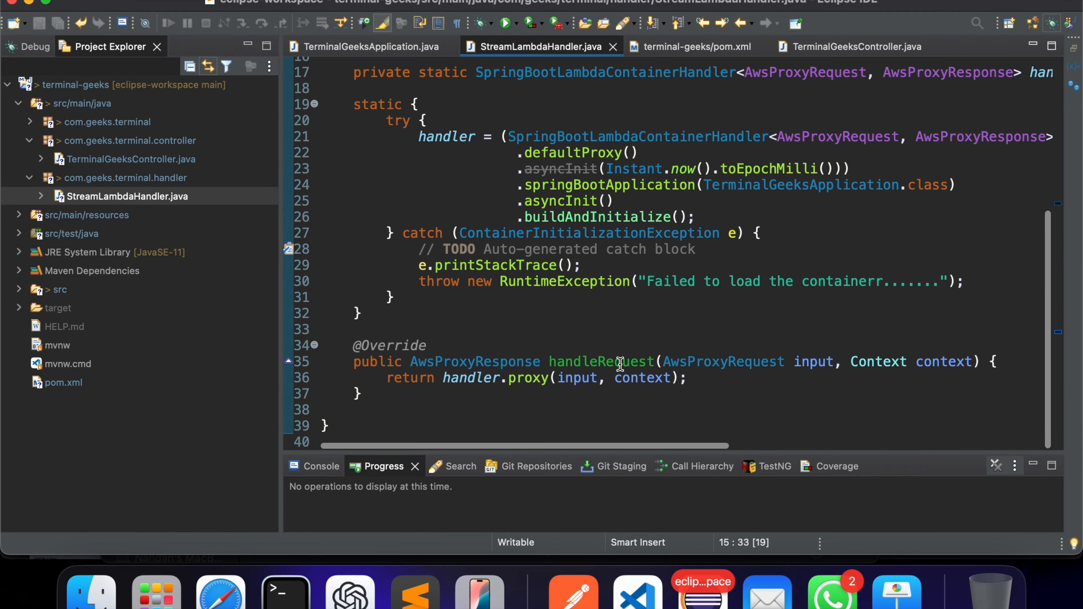
pyautogui.press('super+Tab')
pyautogui.scroll(-3, 382, 367)
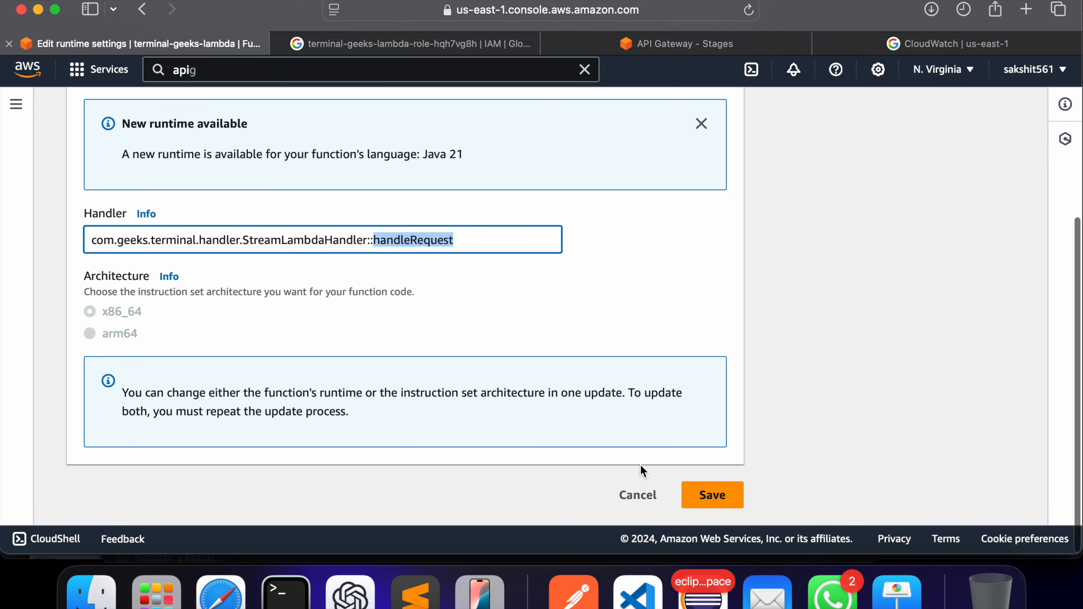
pyautogui.click(733, 497)
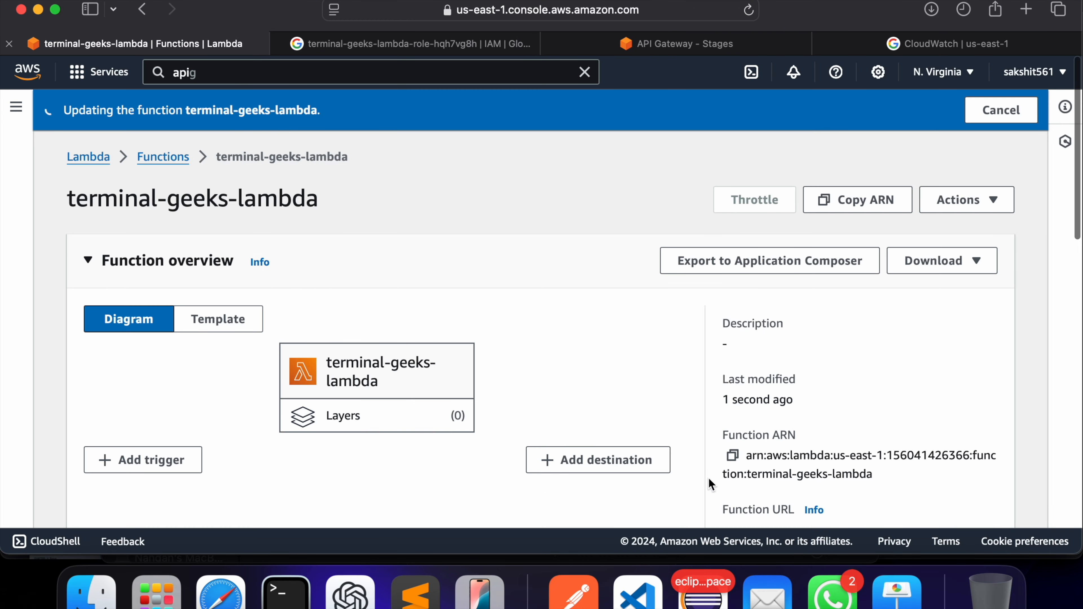
pyautogui.scroll(-15, 612, 382)
pyautogui.scroll(1, 616, 386)
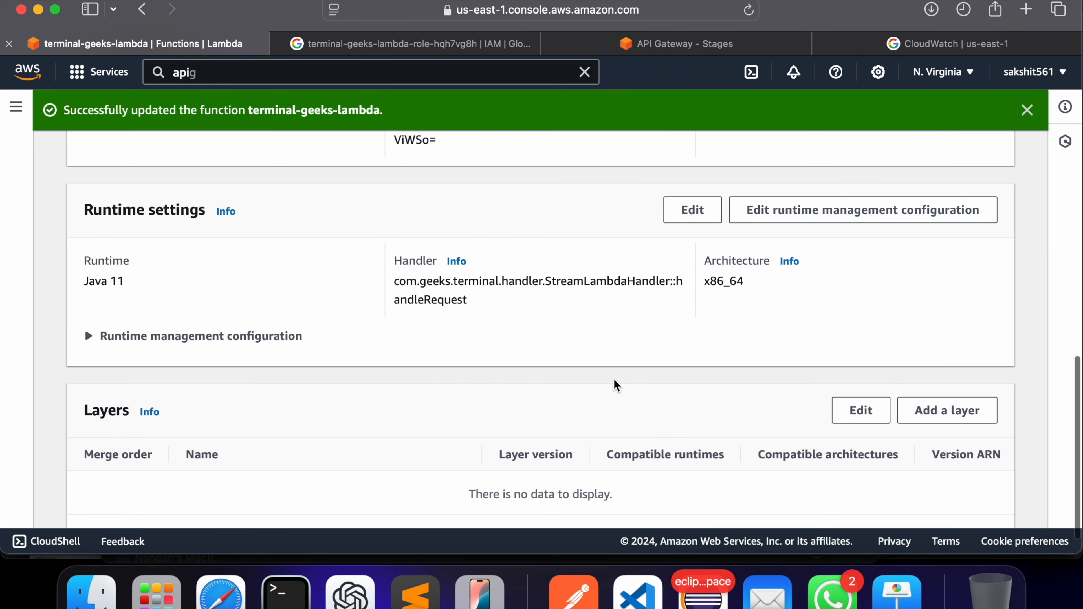
# - Switch to Eclipse and examine the StreamLambdaHandler class and its static block that initializes the handler with TerminalGeeksApplication
pyautogui.press('super+Tab')
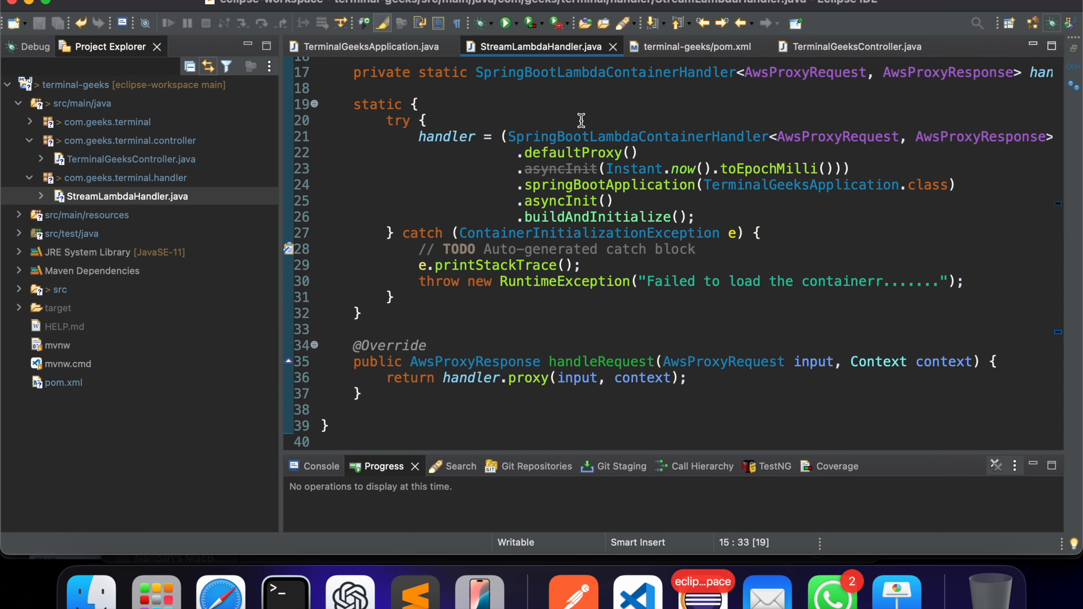
pyautogui.scroll(3, 629, 216)
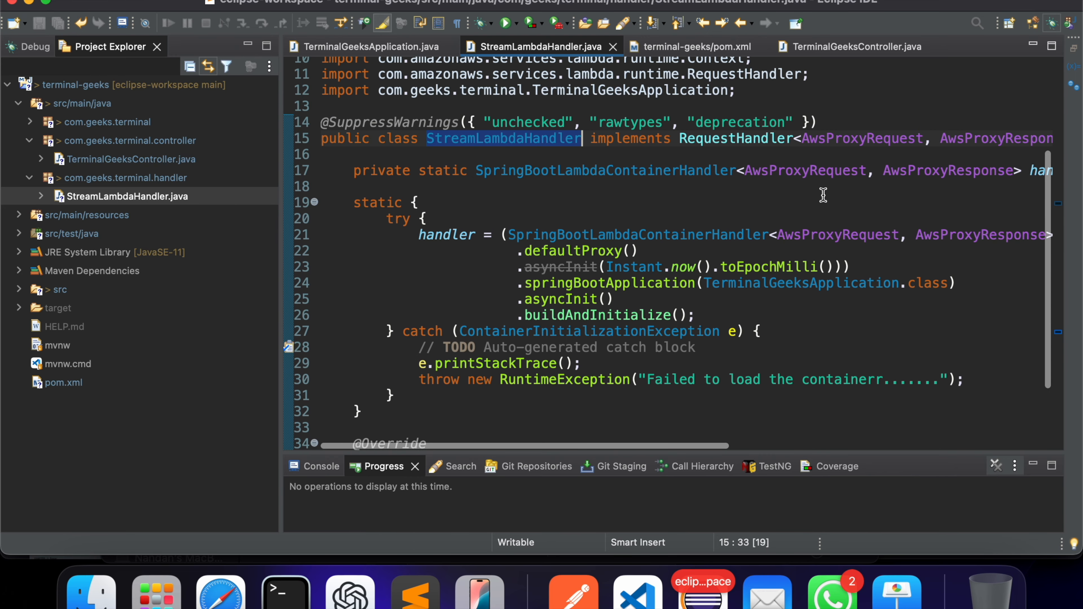
pyautogui.click(823, 197)
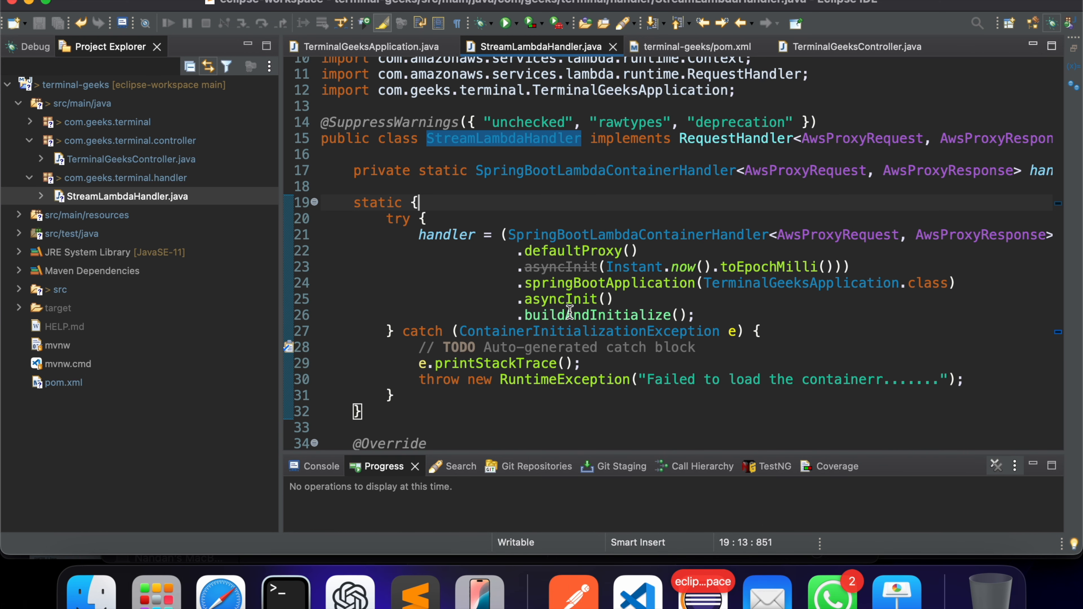
pyautogui.scroll(-2, 569, 311)
pyautogui.scroll(2, 432, 169)
pyautogui.click(497, 145)
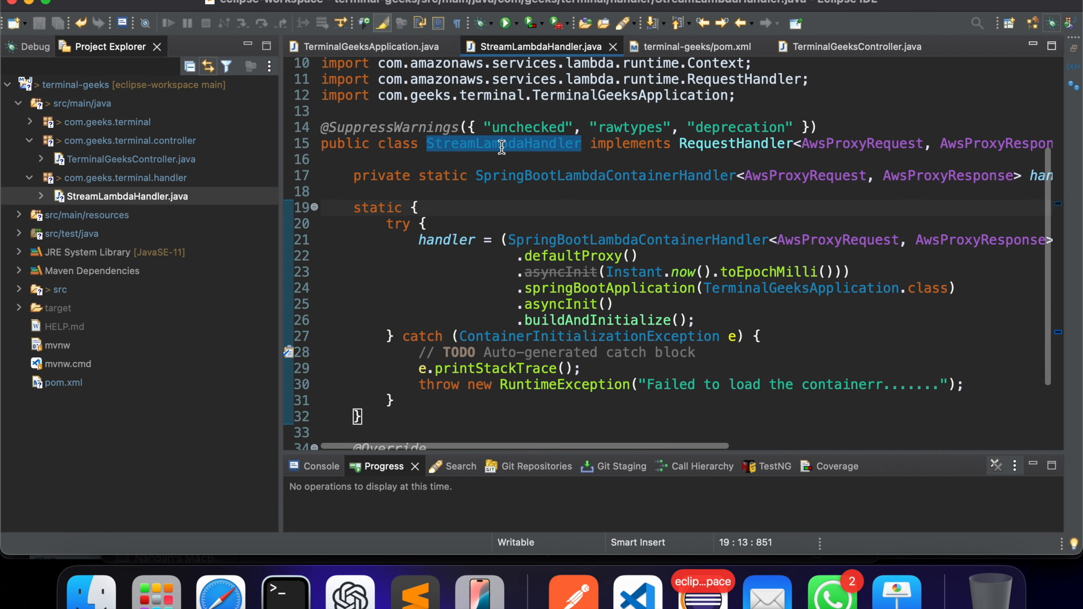
pyautogui.doubleClick(486, 144)
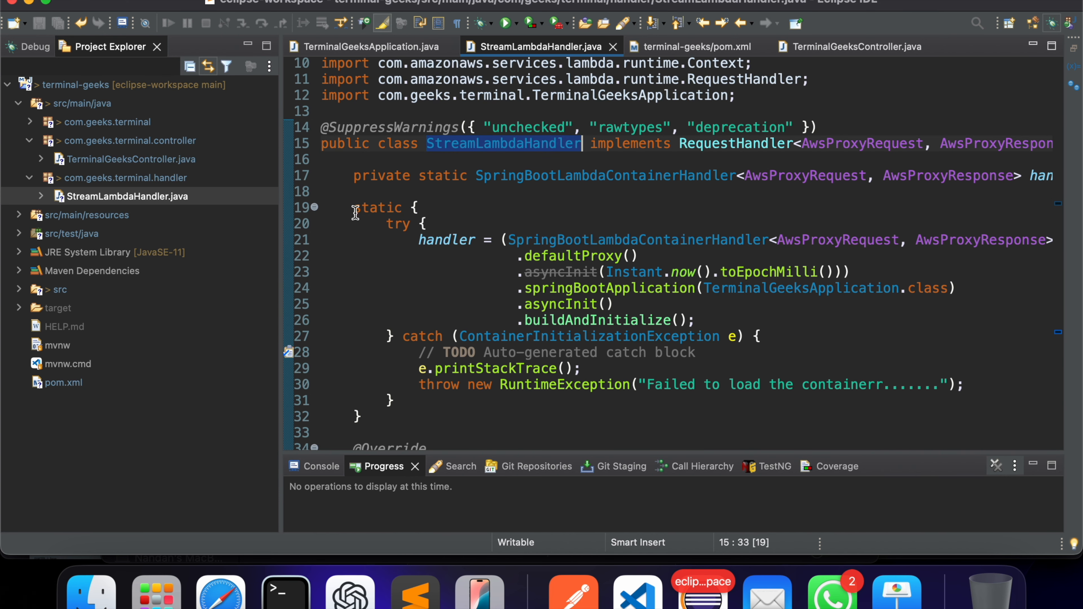
pyautogui.moveTo(353, 208); pyautogui.dragTo(403, 397)
pyautogui.doubleClick(422, 224)
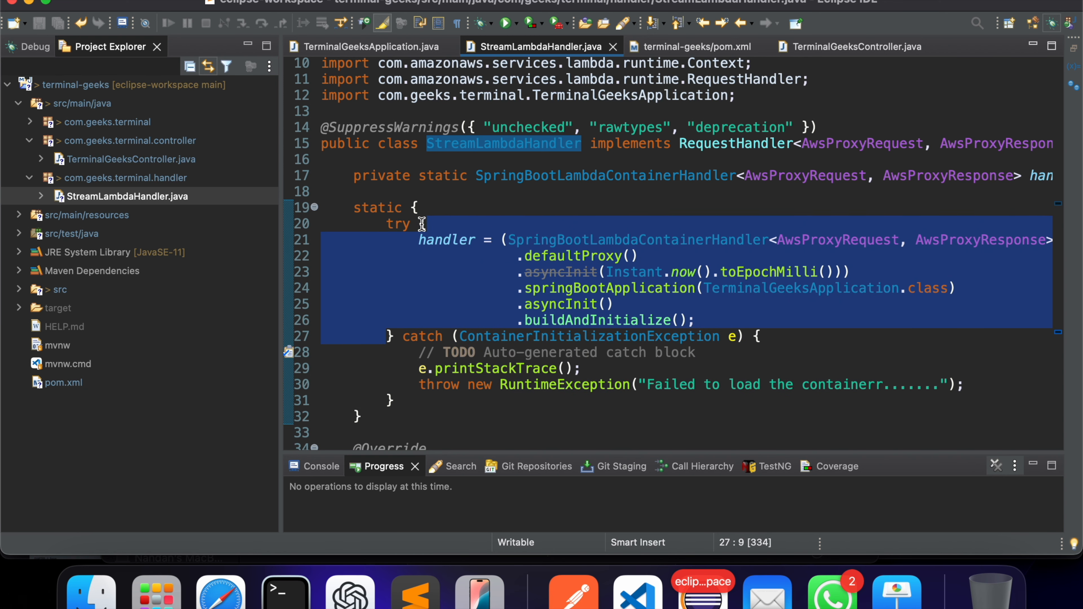
pyautogui.doubleClick(796, 284)
pyautogui.scroll(-3, 763, 382)
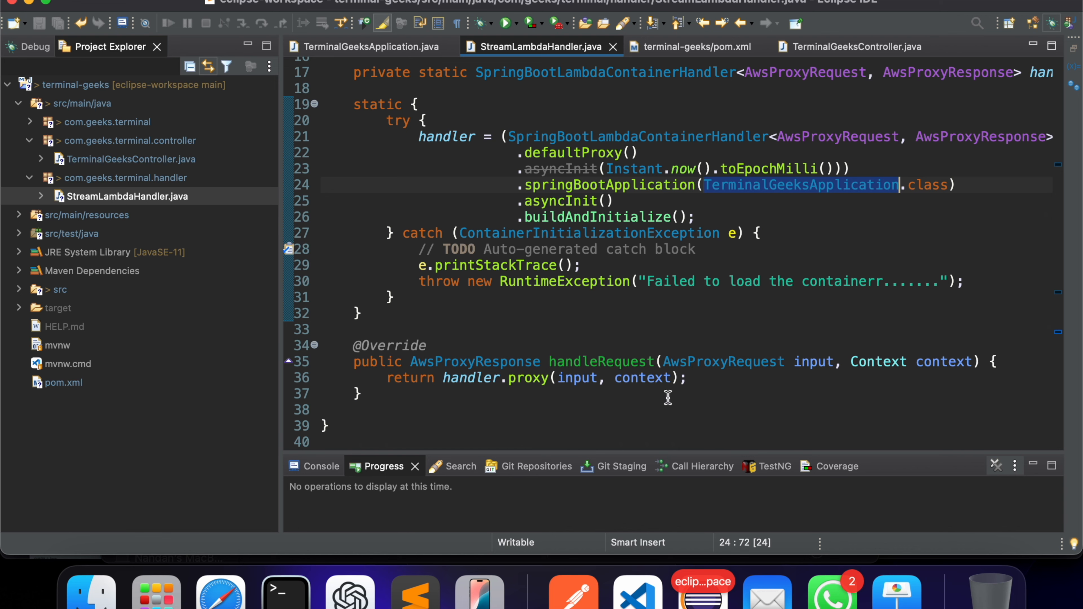
# - Examine the handleRequest method and its handler.proxy(input, context) call in StreamLambdaHandler.java
pyautogui.doubleClick(623, 364)
pyautogui.click(581, 330)
pyautogui.doubleClick(639, 378)
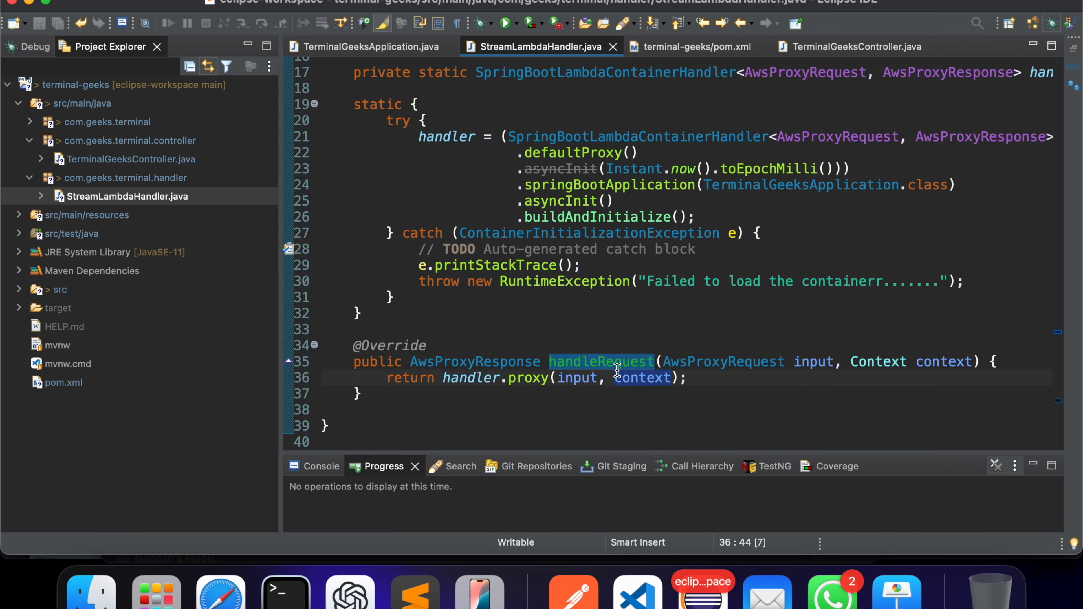
pyautogui.click(508, 379)
pyautogui.moveTo(531, 379); pyautogui.dragTo(690, 382)
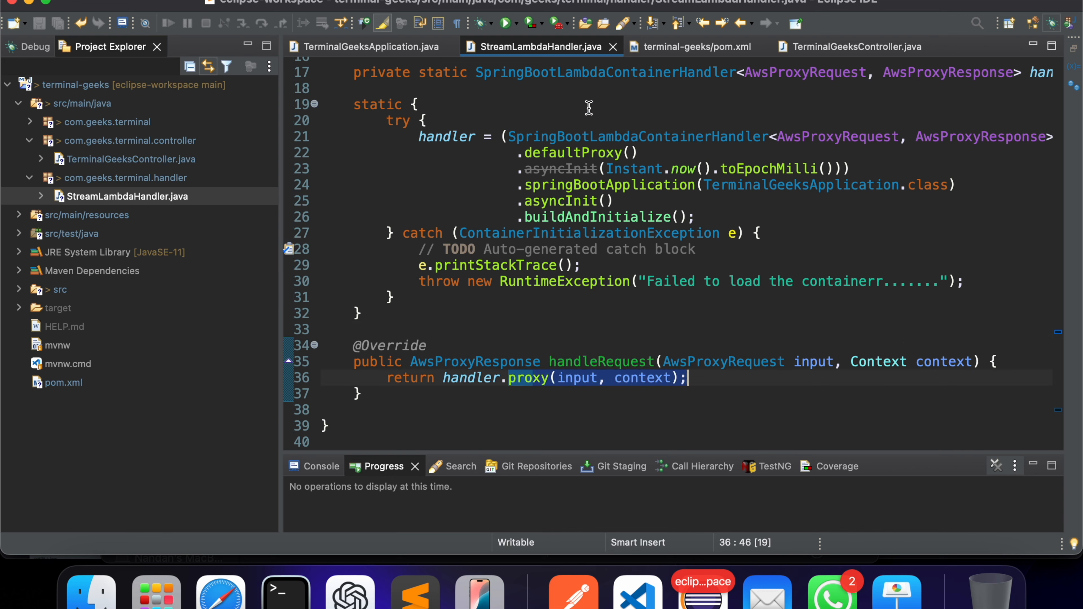
# - View TerminalGeeksController.java, switch to Postman and resend the GET request to the dev stage's /test endpoint
pyautogui.click(844, 58)
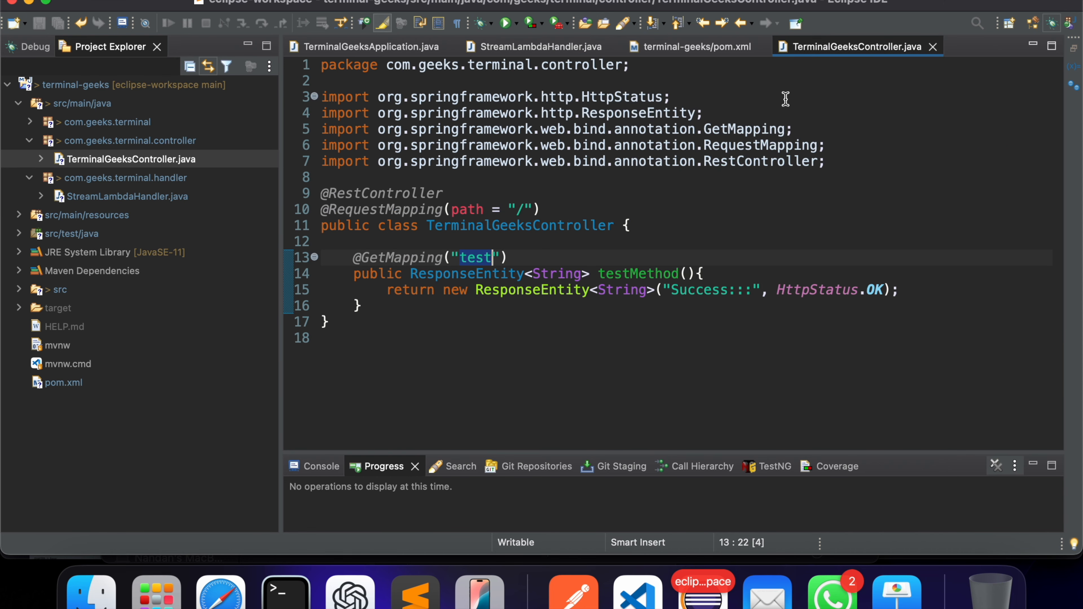
pyautogui.click(556, 603)
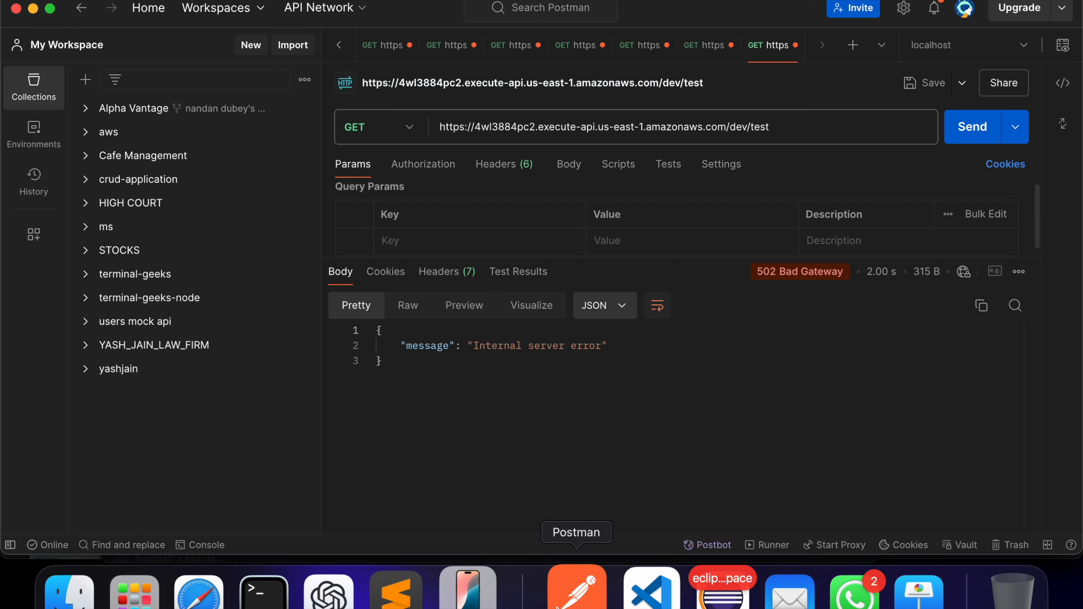
pyautogui.press('super+Return')
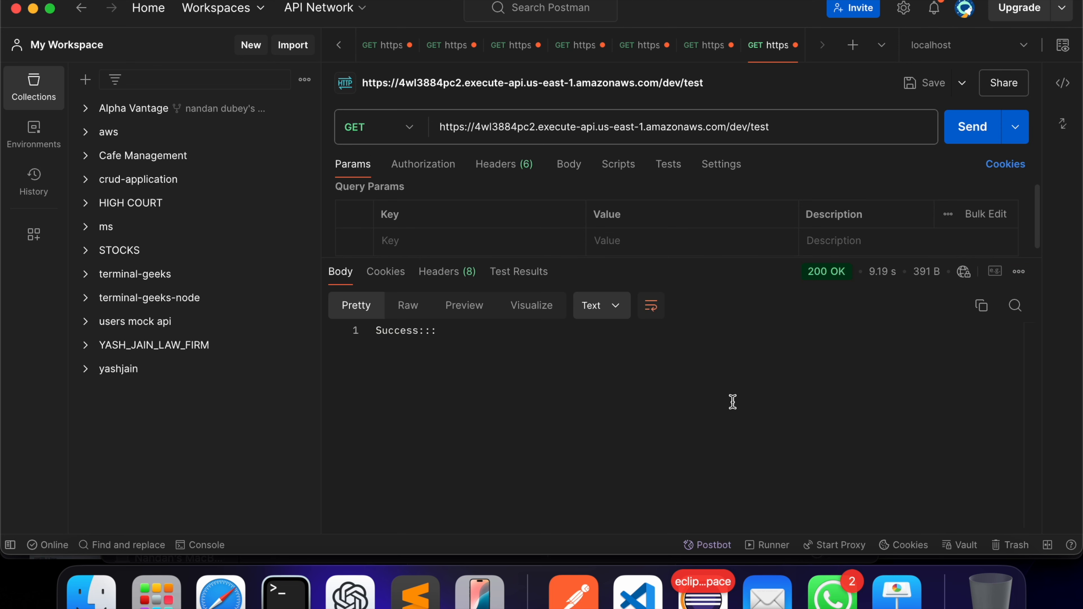
# - Compare Postman's response body with the string returned by testMethod in Eclipse, and return to the terminal-geeks-lambda overview in Safari
pyautogui.moveTo(502, 352); pyautogui.dragTo(375, 328)
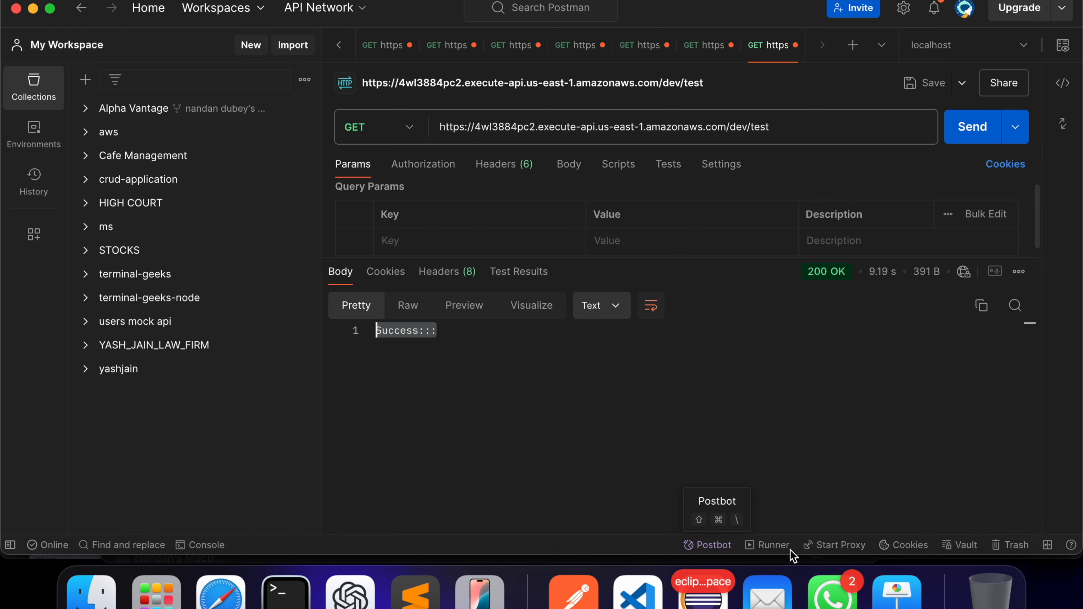
pyautogui.click(702, 594)
pyautogui.doubleClick(676, 294)
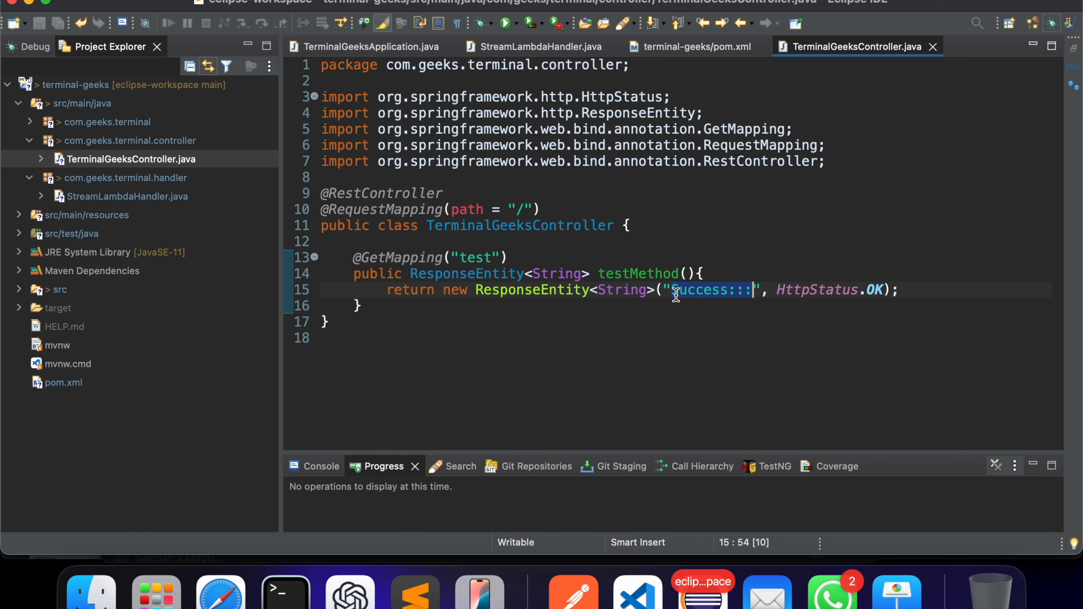
pyautogui.click(221, 594)
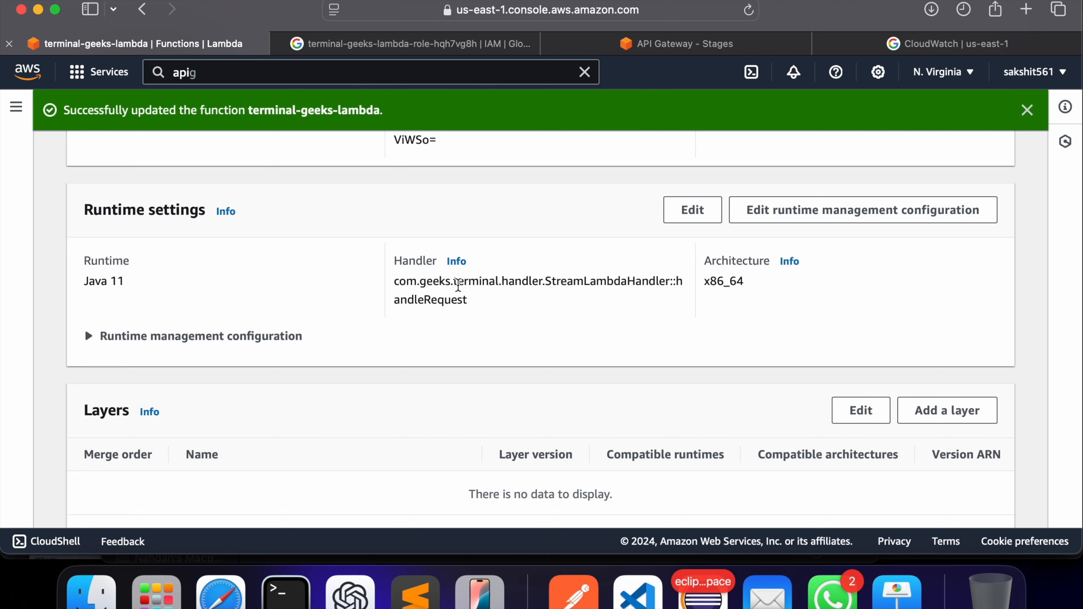
pyautogui.scroll(15, 459, 285)
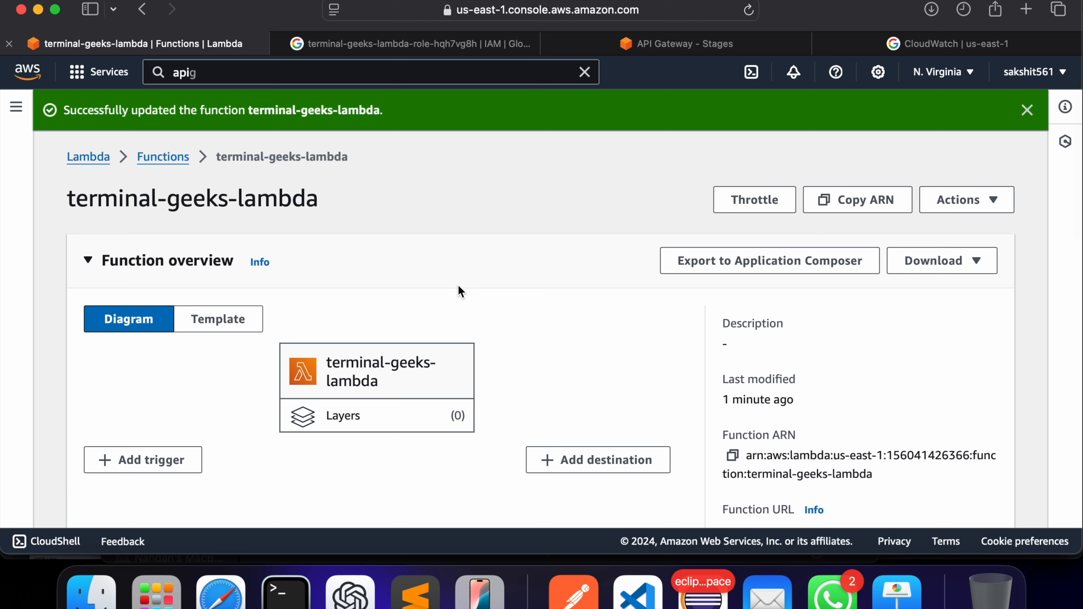